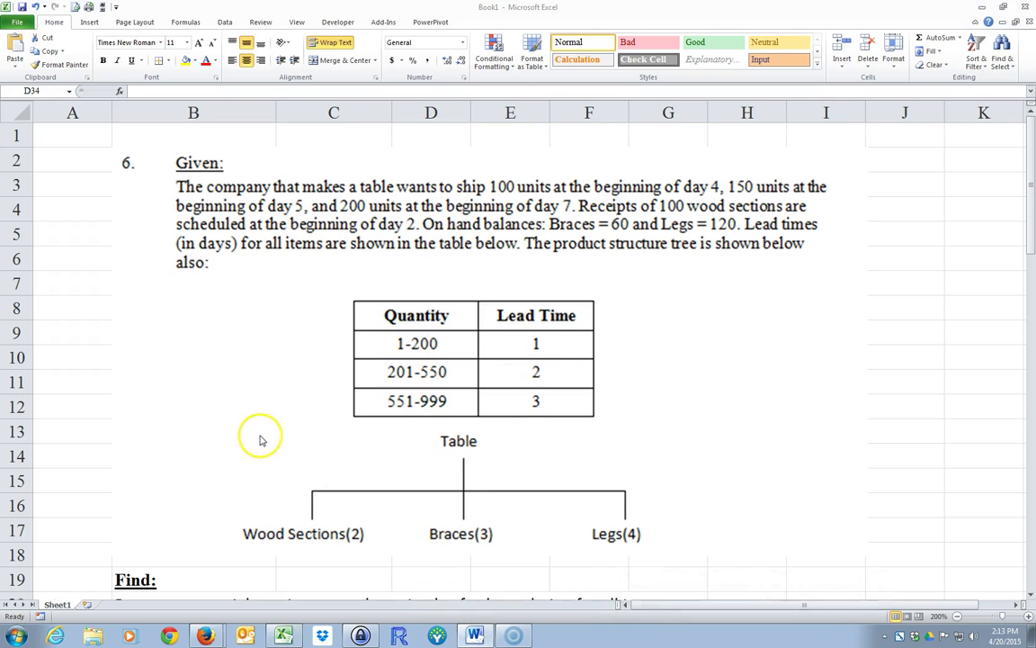
Zoom the worksheet out to 130% to bring the problem and the planning tables into view together.
scroll(260, 435, "down", 3)
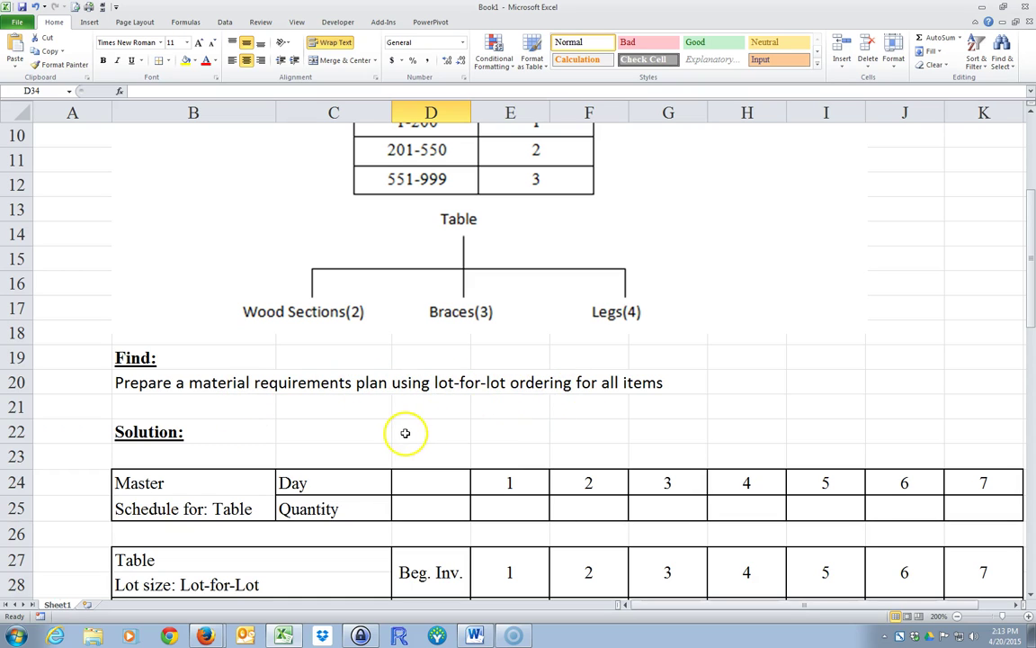
left_click(958, 617)
left_click(958, 617)
left_click(958, 617)
left_click(958, 617)
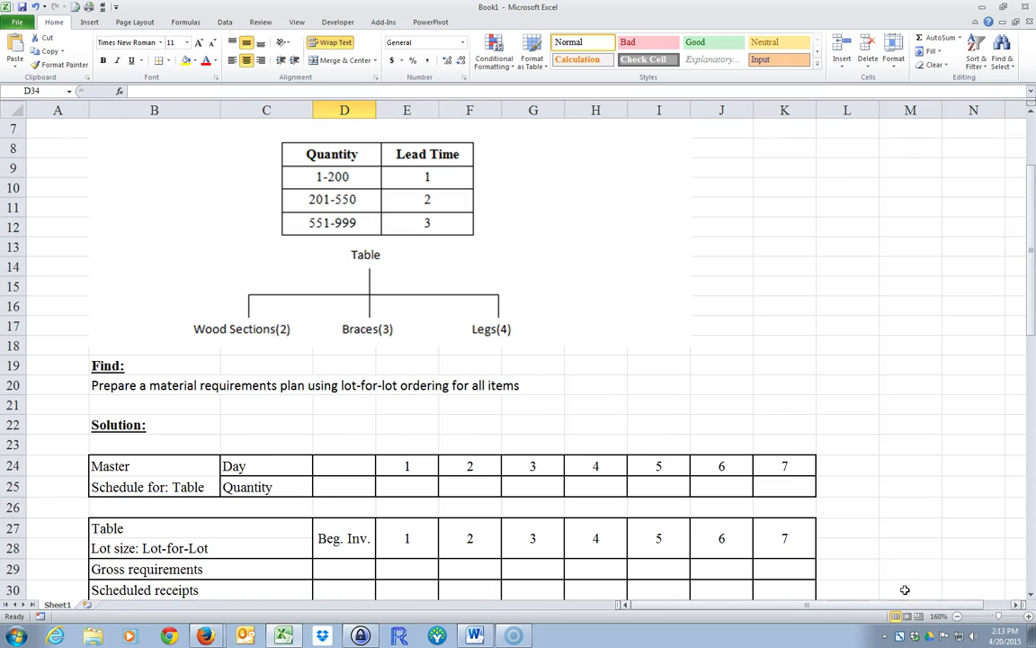
left_click(956, 617)
left_click(957, 617)
left_click(955, 617)
Examine the problem statement, the blank planning tables and the day and quantity rows of the master schedule.
scroll(819, 465, "down", 4)
scroll(818, 465, "up", 4)
scroll(821, 467, "down", 3)
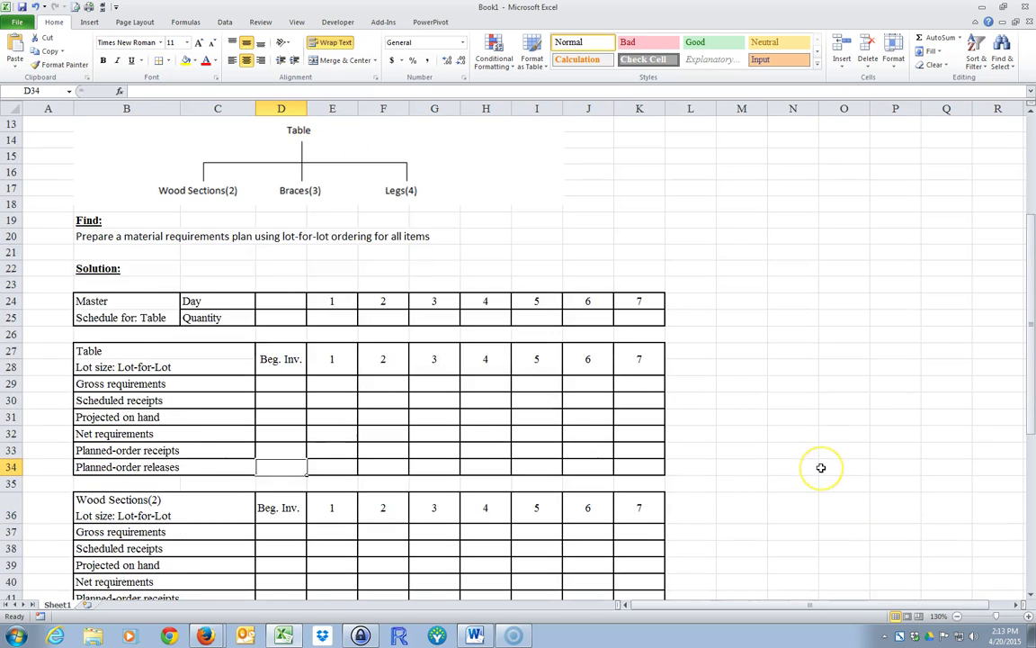
scroll(821, 468, "up", 4)
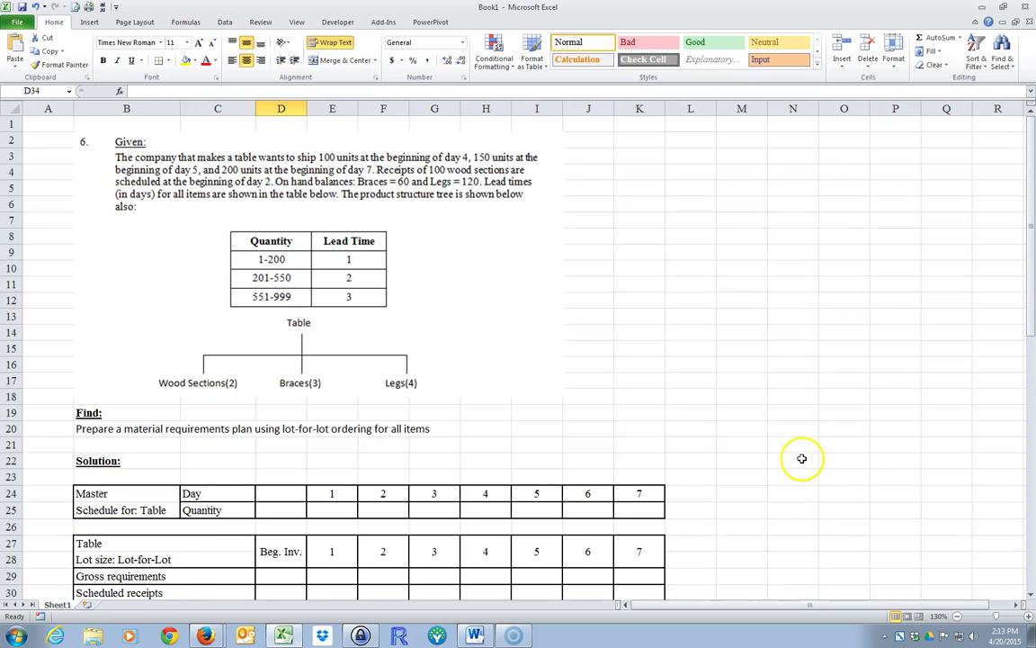
scroll(449, 431, "down", 3)
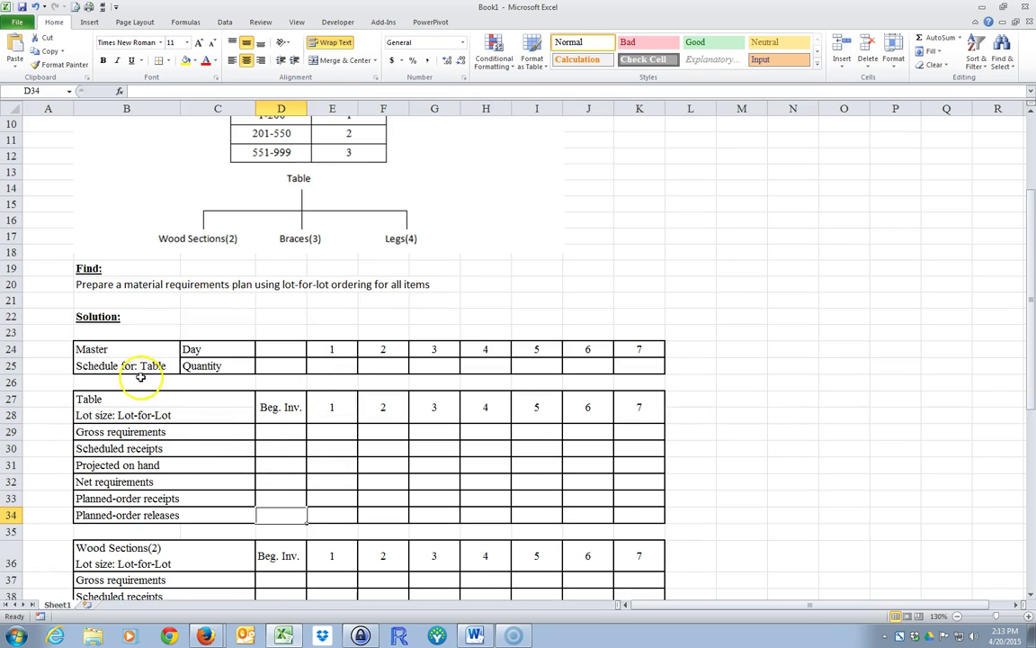
left_click_drag(110, 349, 634, 349)
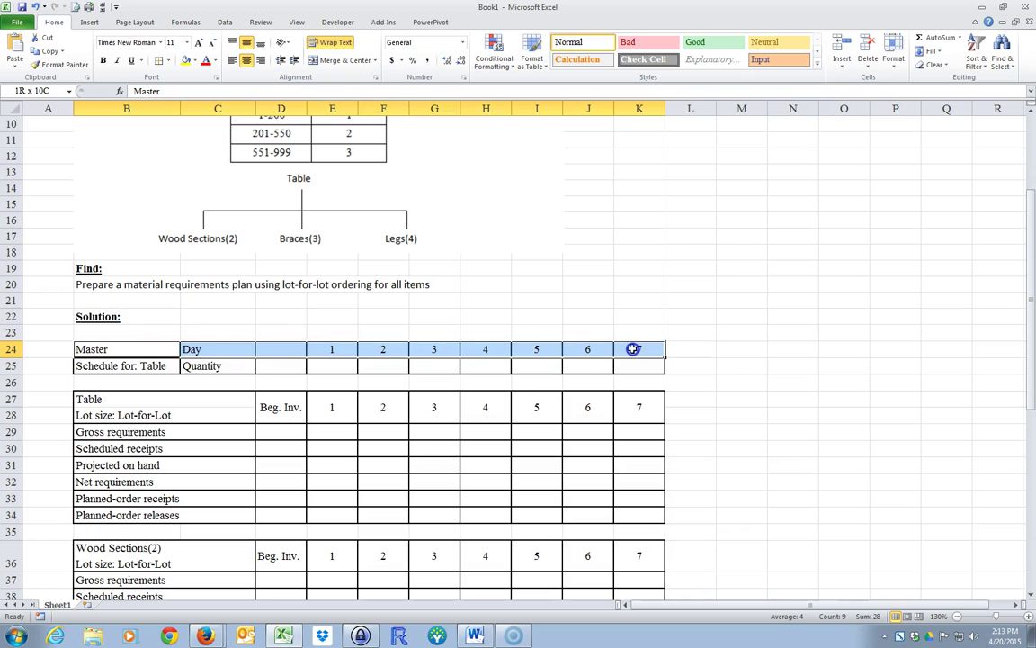
left_click_drag(175, 366, 635, 365)
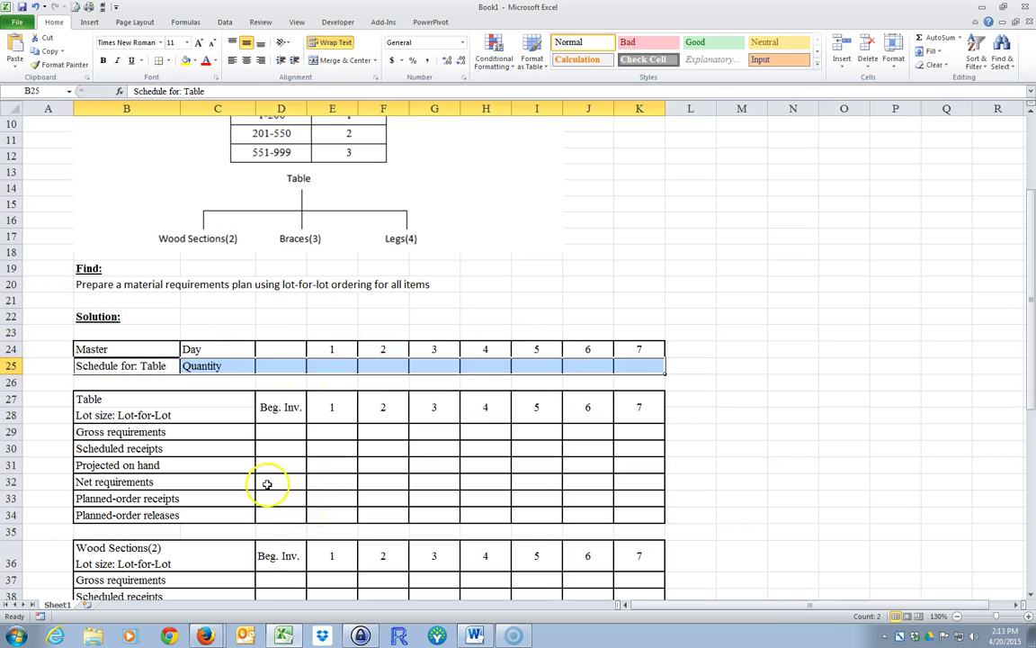
left_click(267, 484)
scroll(266, 484, "up", 3)
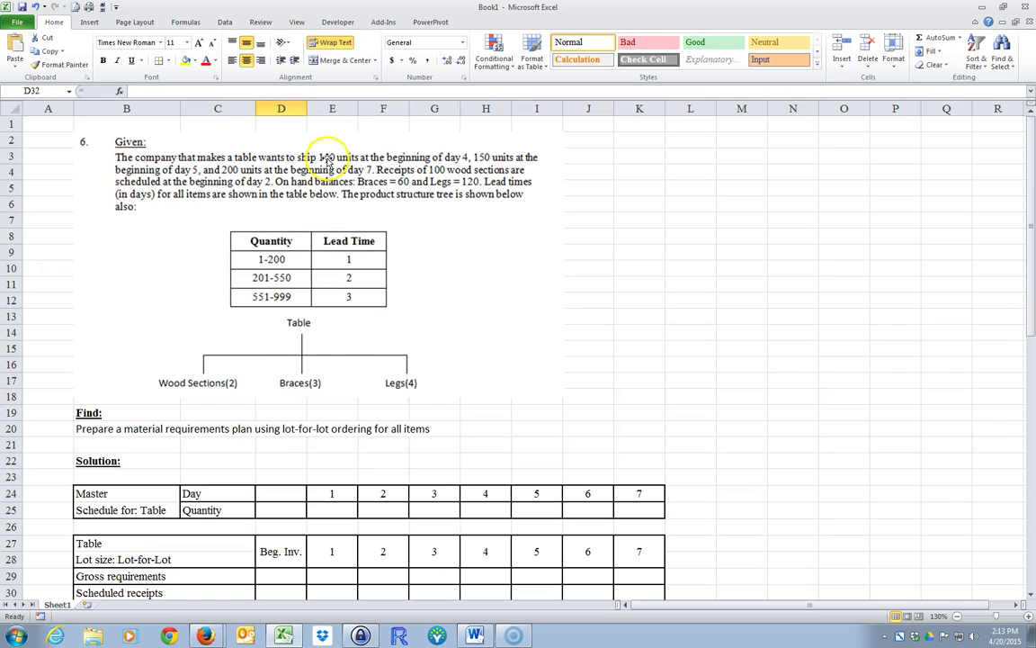
Enter the master schedule quantities: 100 for day 4, 150 for day 5 and 200 for day 7.
left_click(486, 510)
type("100")
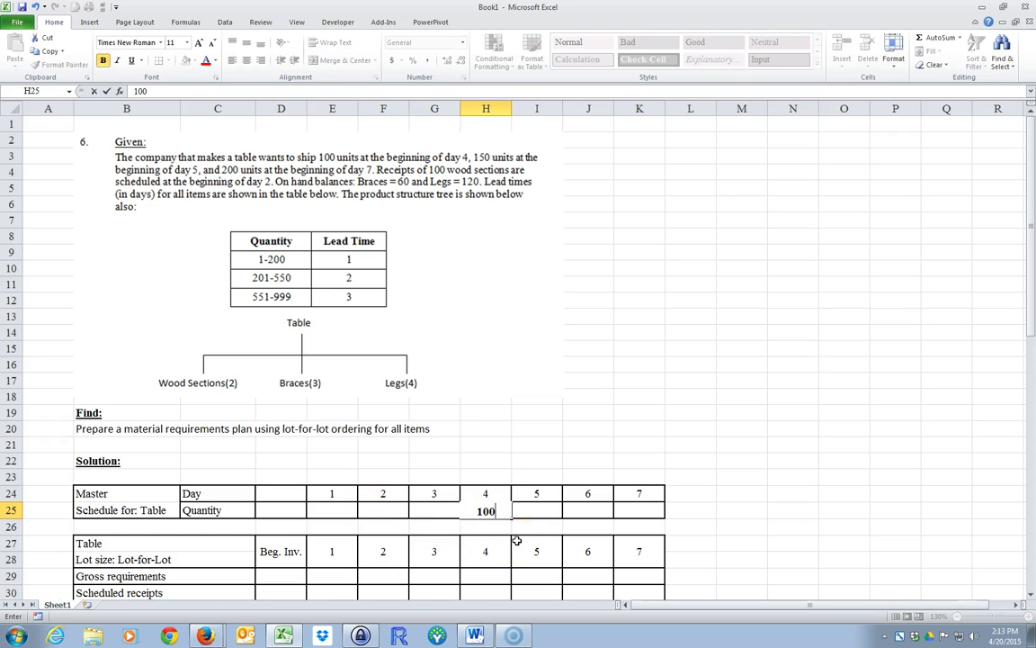
left_click(540, 508)
type("1")
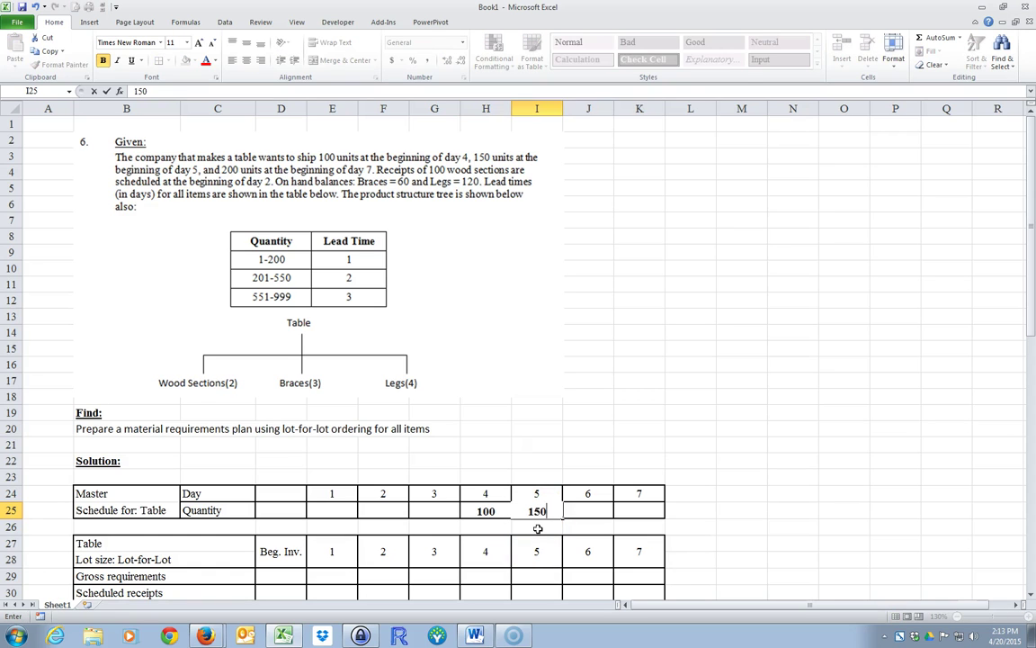
type("50")
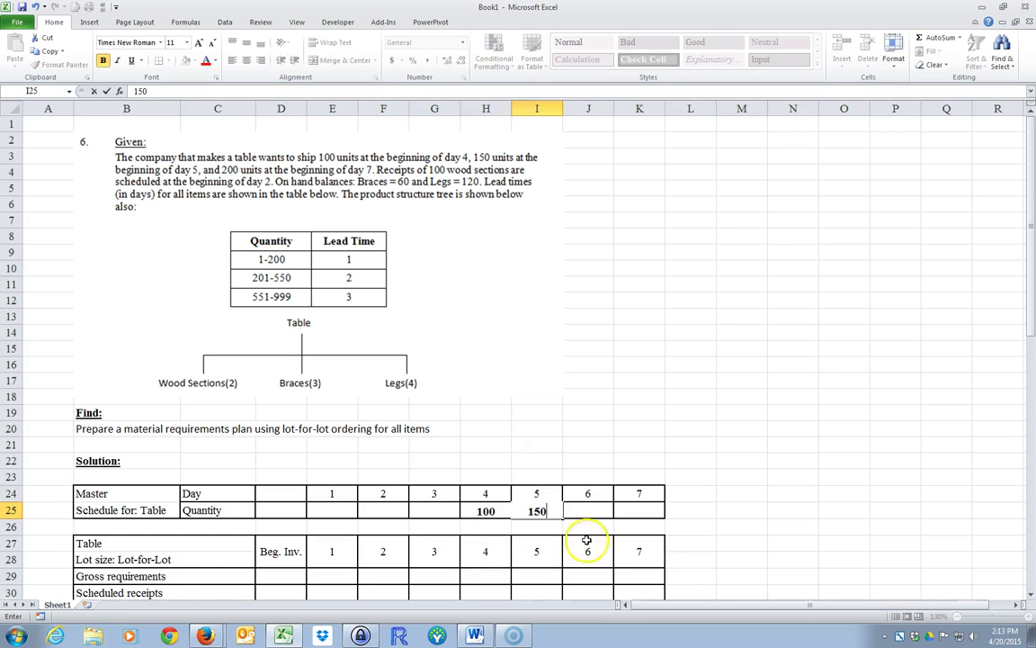
left_click(639, 510)
type("200")
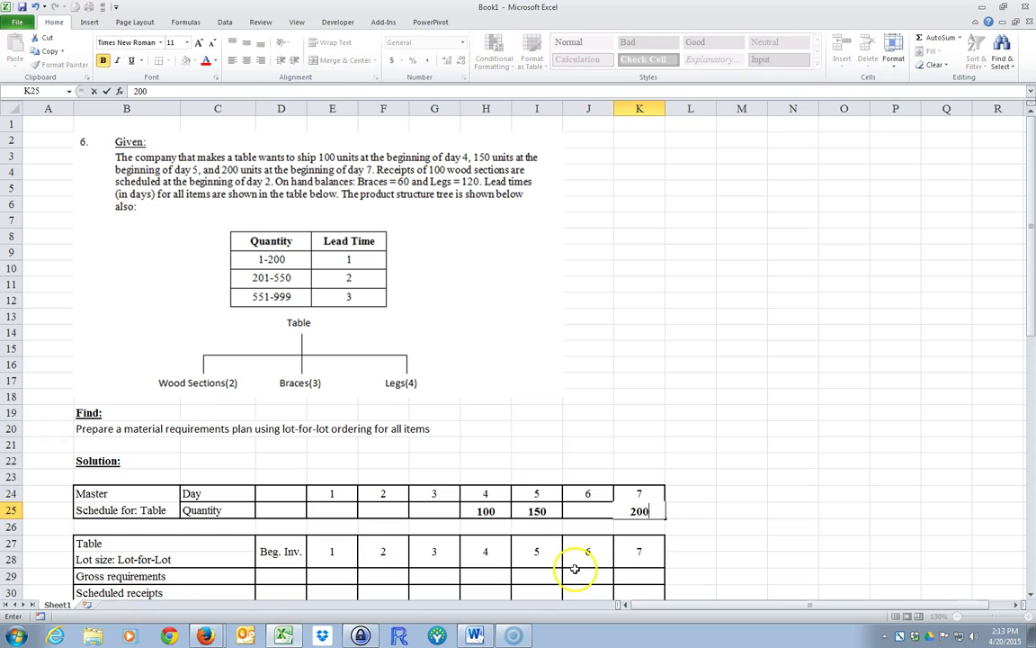
left_click(637, 428)
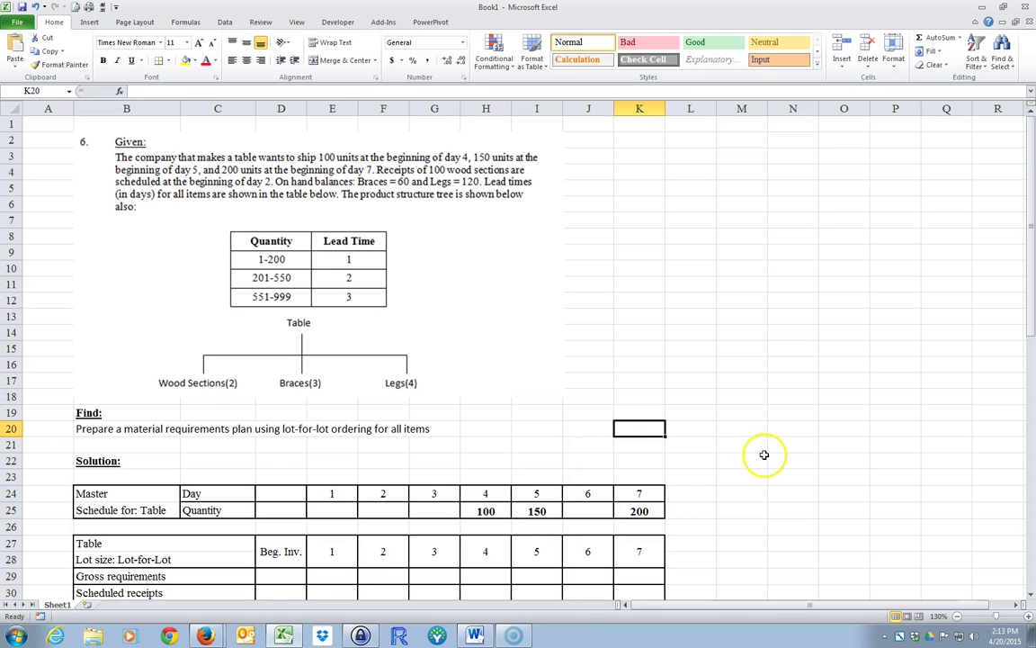
Link the Table's day 4 gross requirement to the master schedule with =H25 and fill the formula through day 7.
scroll(755, 457, "down", 2)
left_click(481, 481)
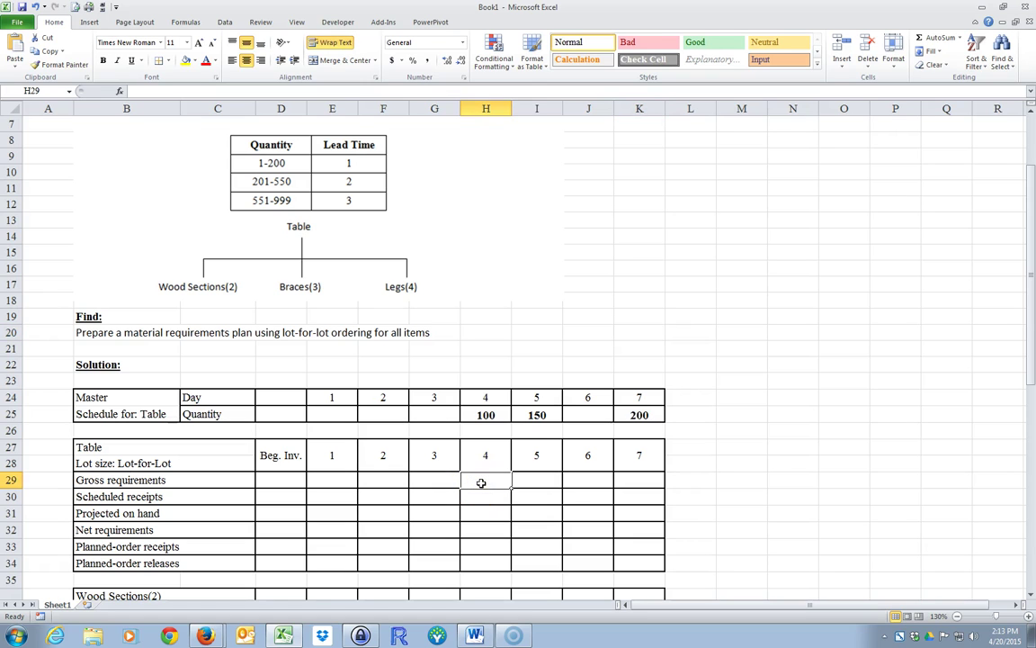
type("=")
left_click(485, 415)
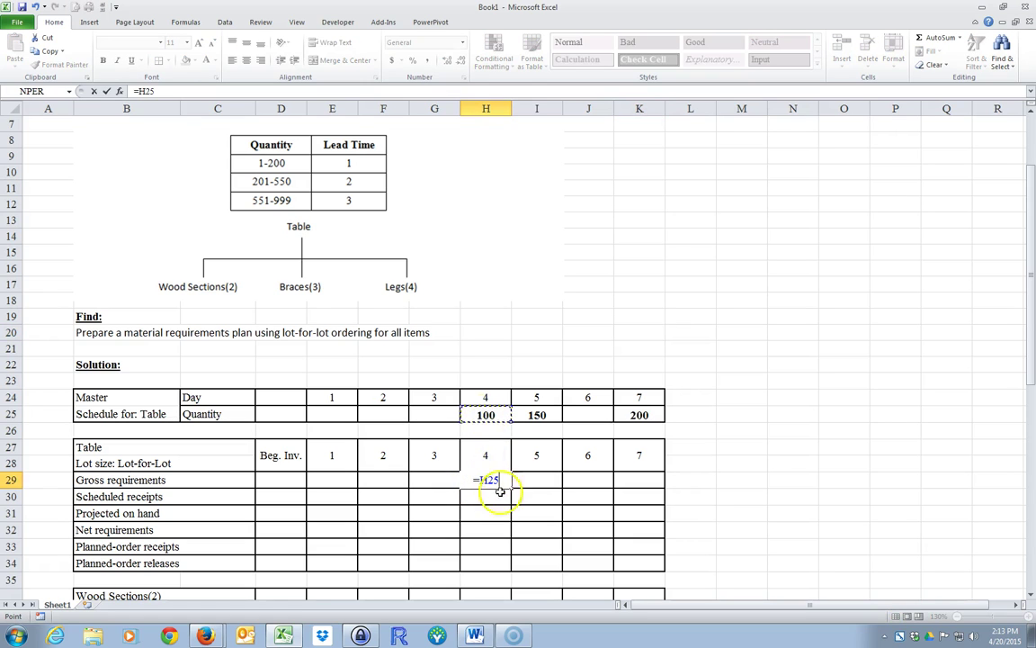
key("Return")
left_click_drag(486, 479, 619, 485)
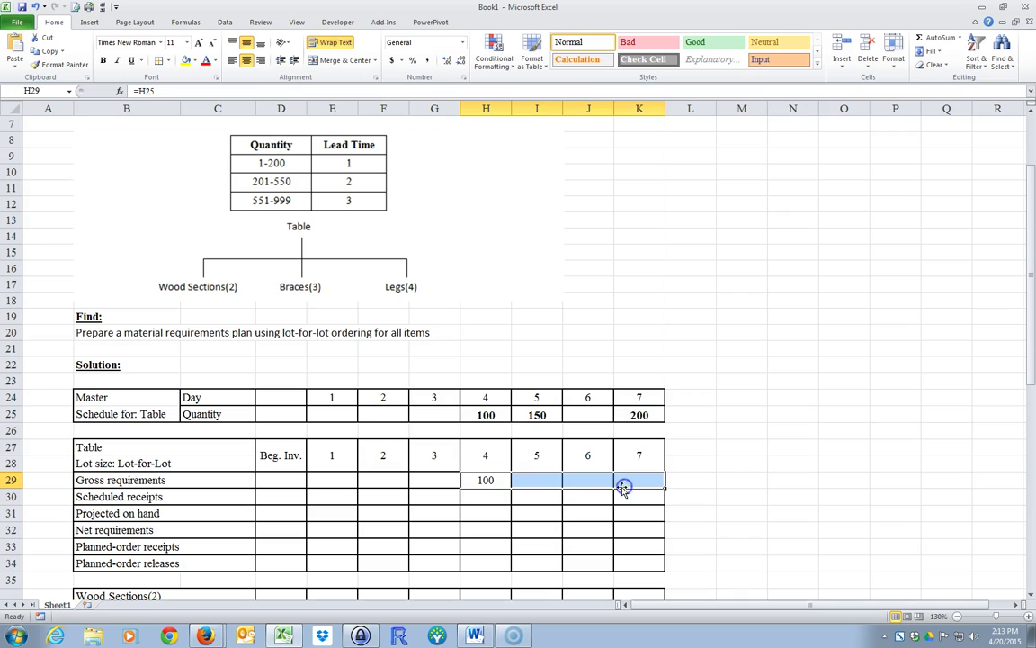
left_click(485, 481)
left_click_drag(511, 487, 641, 485)
Clear the contents of the day 6 gross requirement cell in the Table plan.
left_click(591, 482)
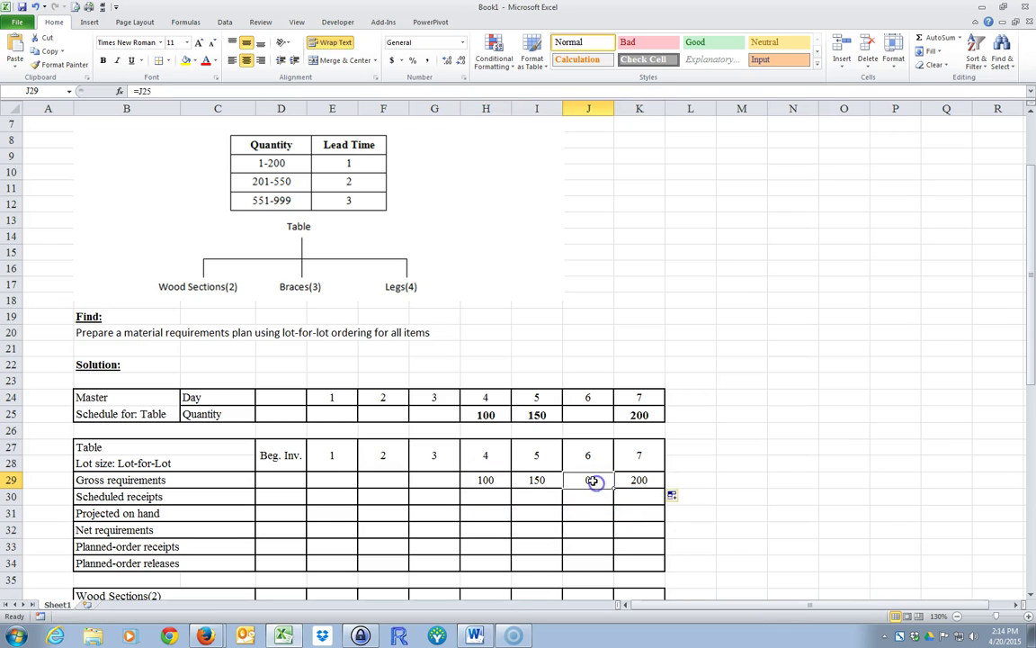
right_click(592, 481)
left_click(630, 372)
left_click(338, 548)
Set the Table's beginning inventory in the projected on hand row to 0.
left_click(278, 513)
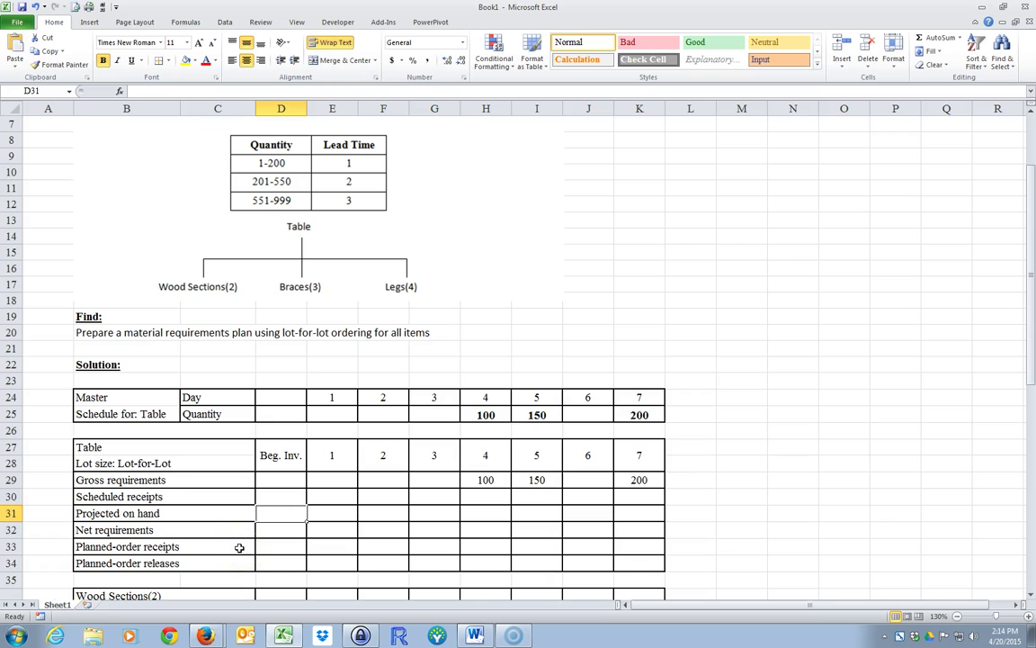
type("0")
key("Return")
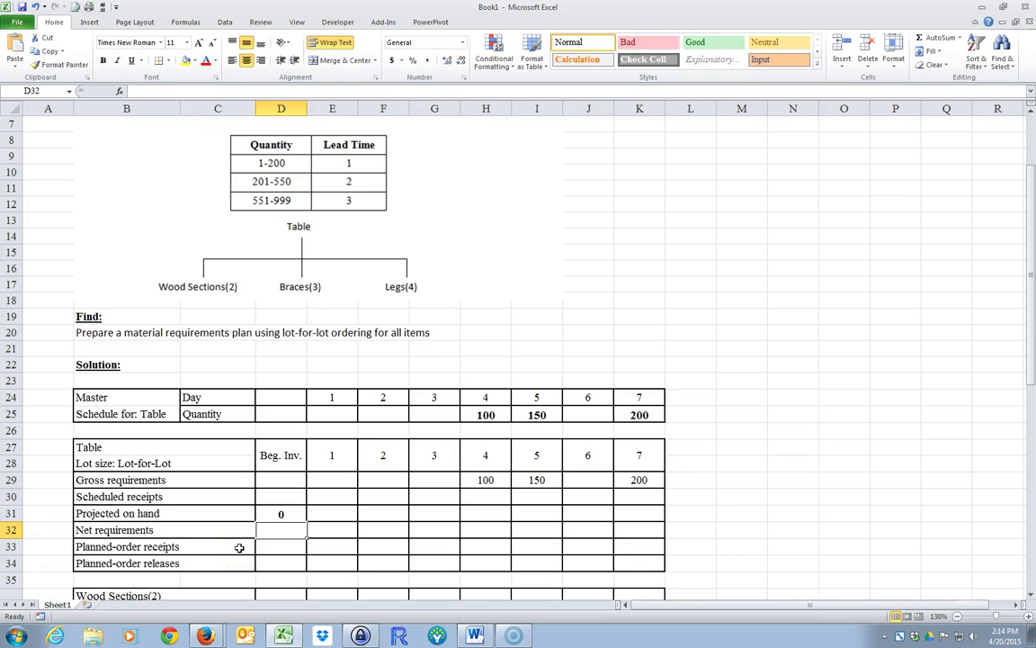
Enter =0 as the Table's projected on hand for day 1.
left_click(324, 514)
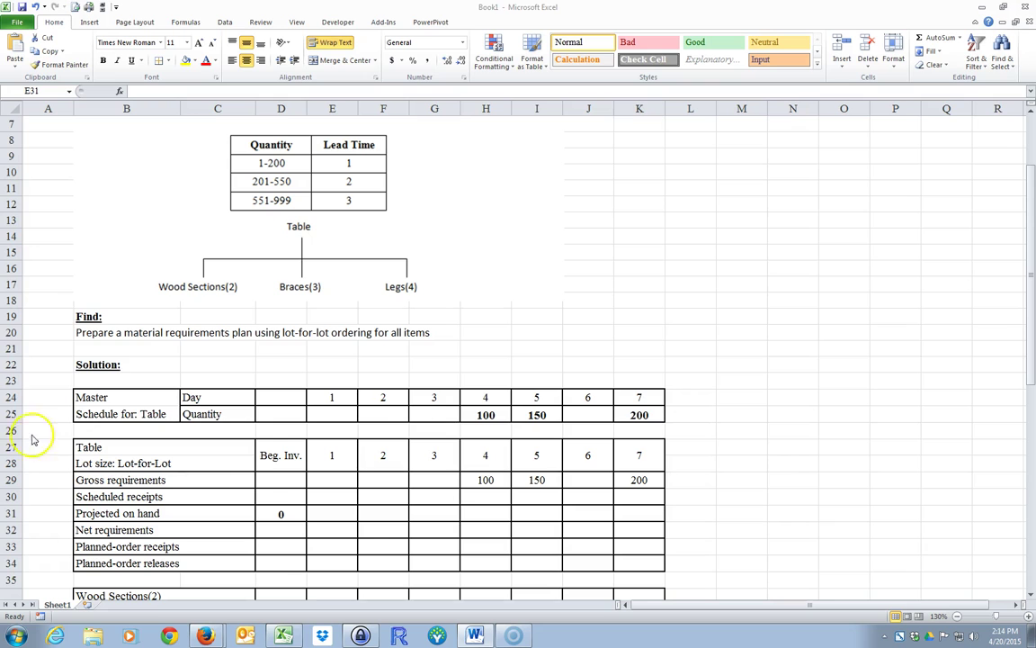
left_click(313, 509)
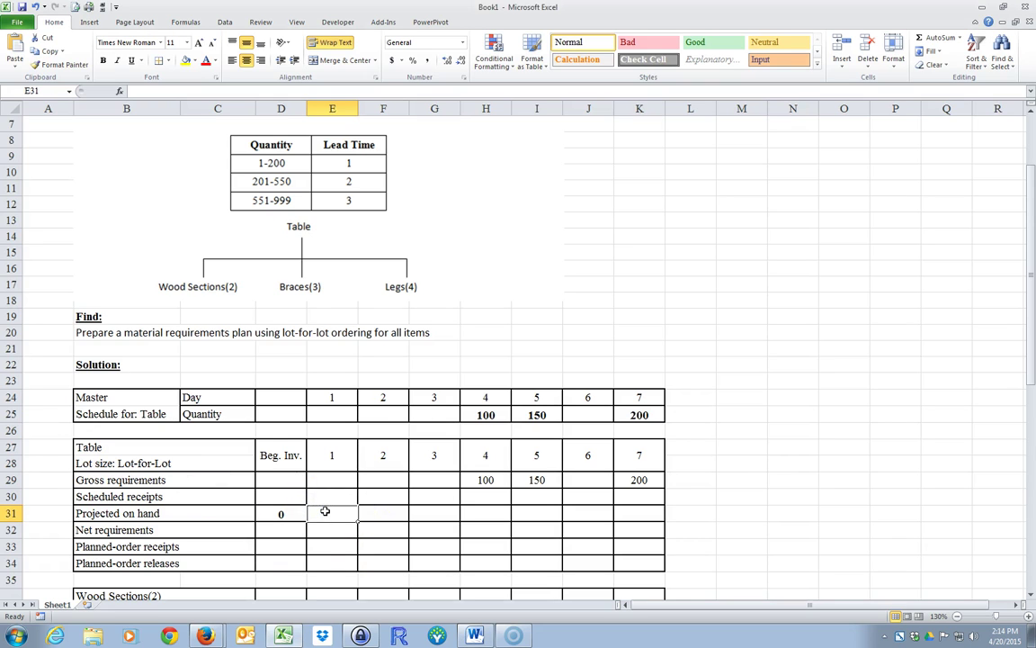
type("=0")
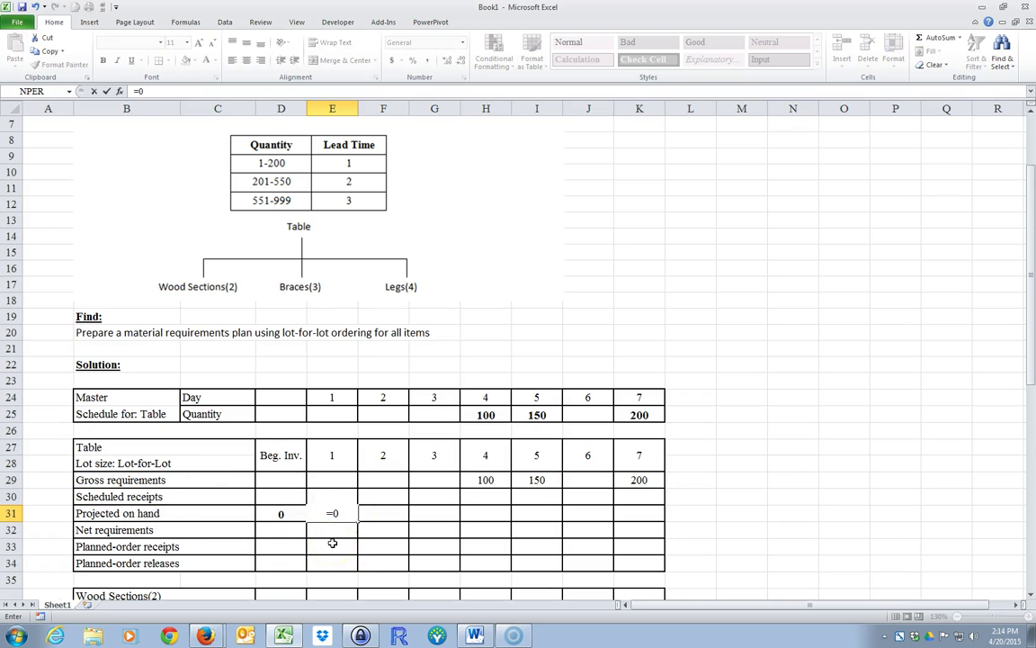
left_click(332, 542)
Set the Table's day 1 projected on hand with a formula referencing the beginning inventory in D31.
left_click(330, 513)
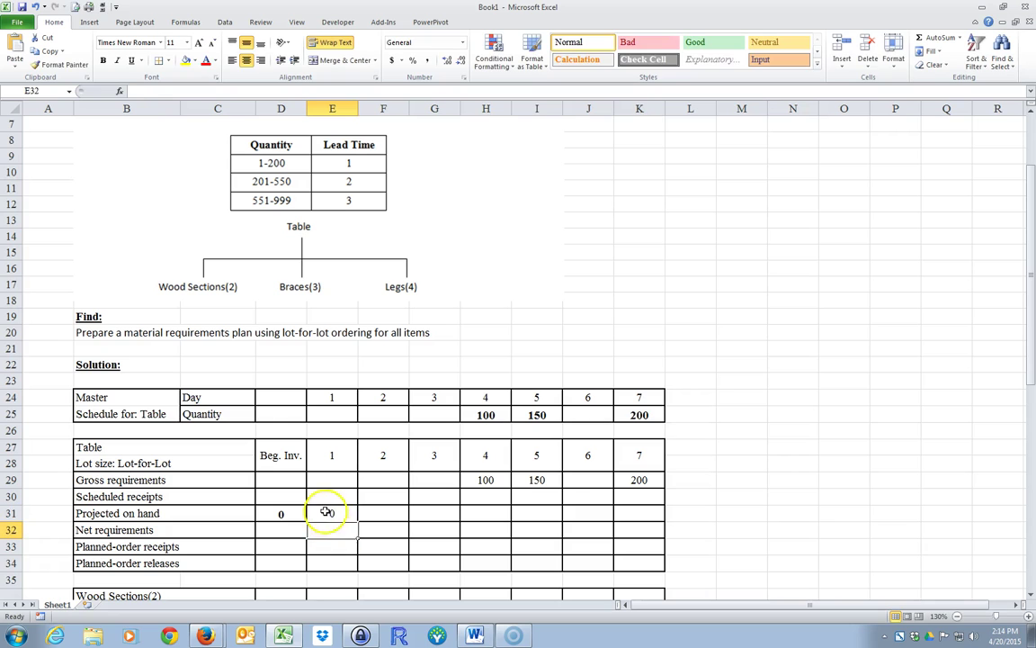
type("=")
left_click(279, 513)
left_click(336, 547)
left_click(339, 526)
left_click(336, 512)
Enter =E31+E33-E29+F30 as the Table's day 2 projected on hand and fill the formula through day 7.
left_click(389, 510)
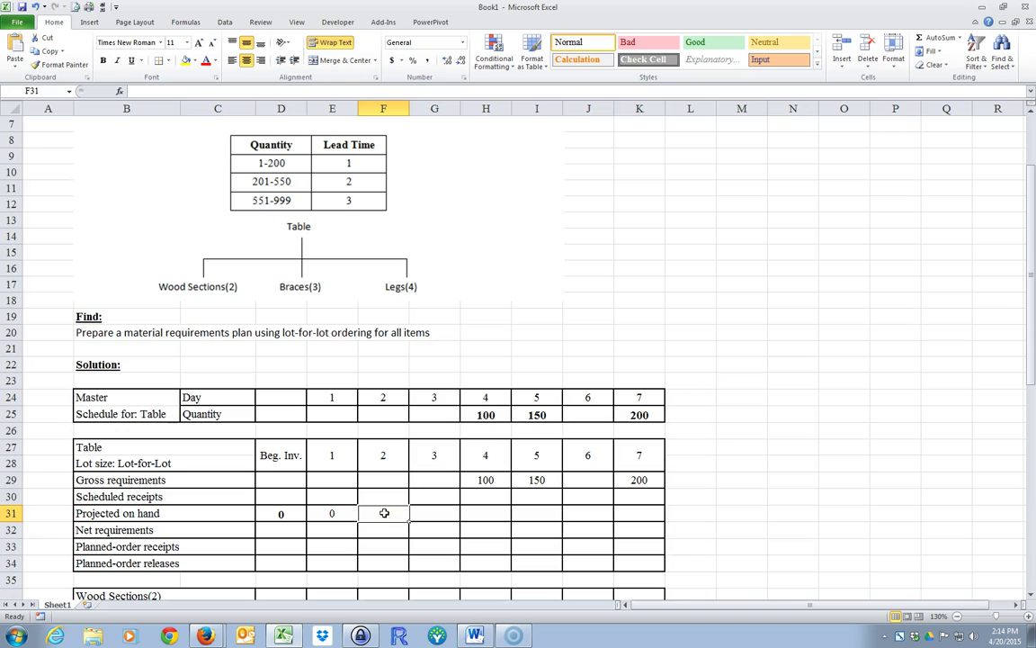
type("=")
left_click(328, 515)
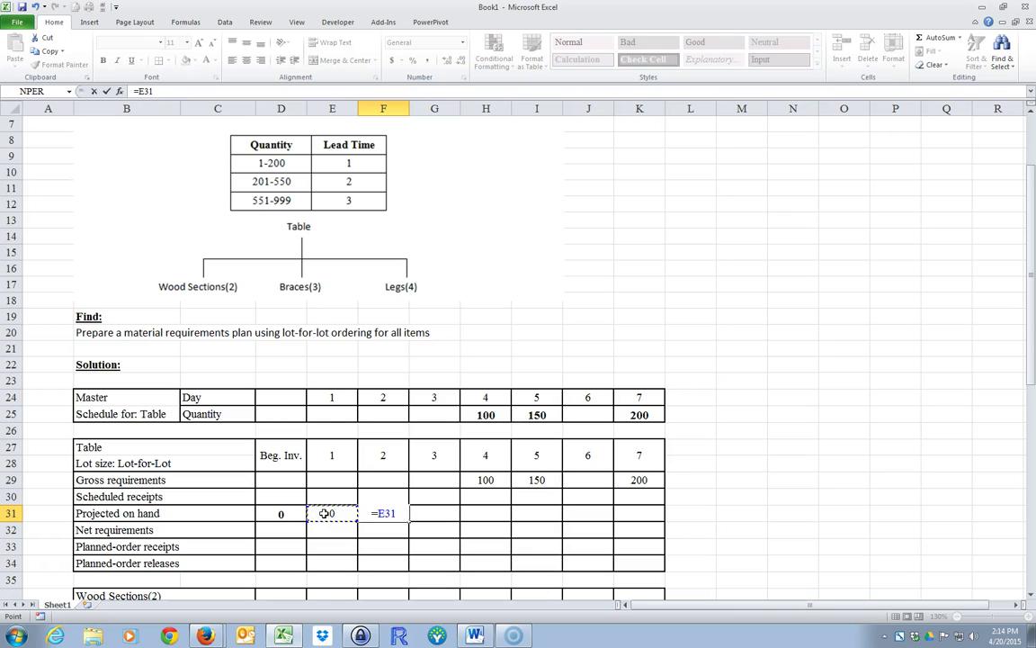
left_click(327, 548)
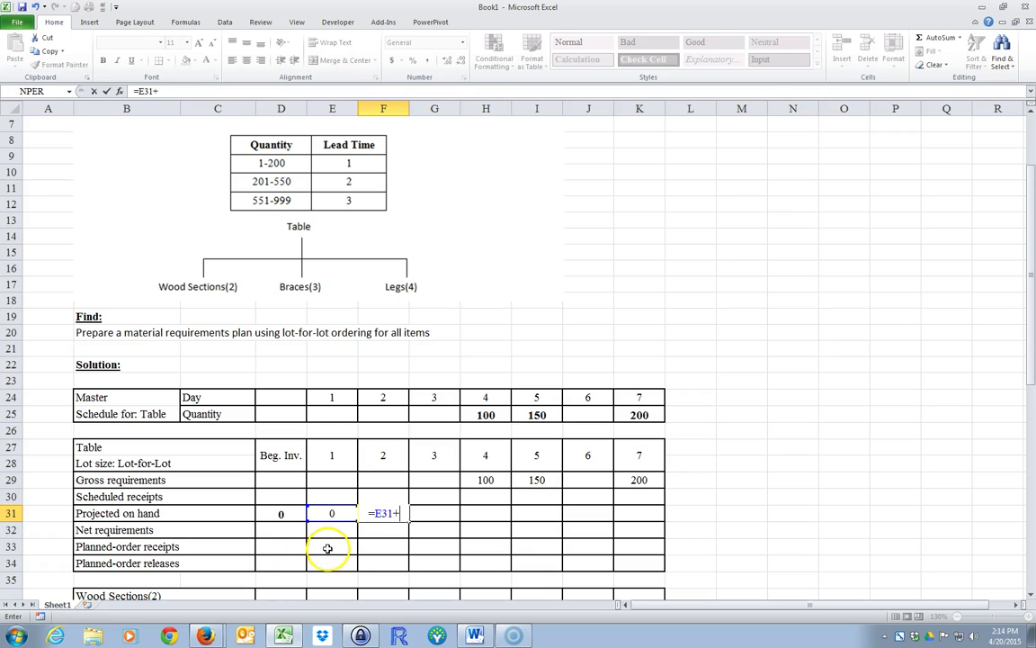
type("-")
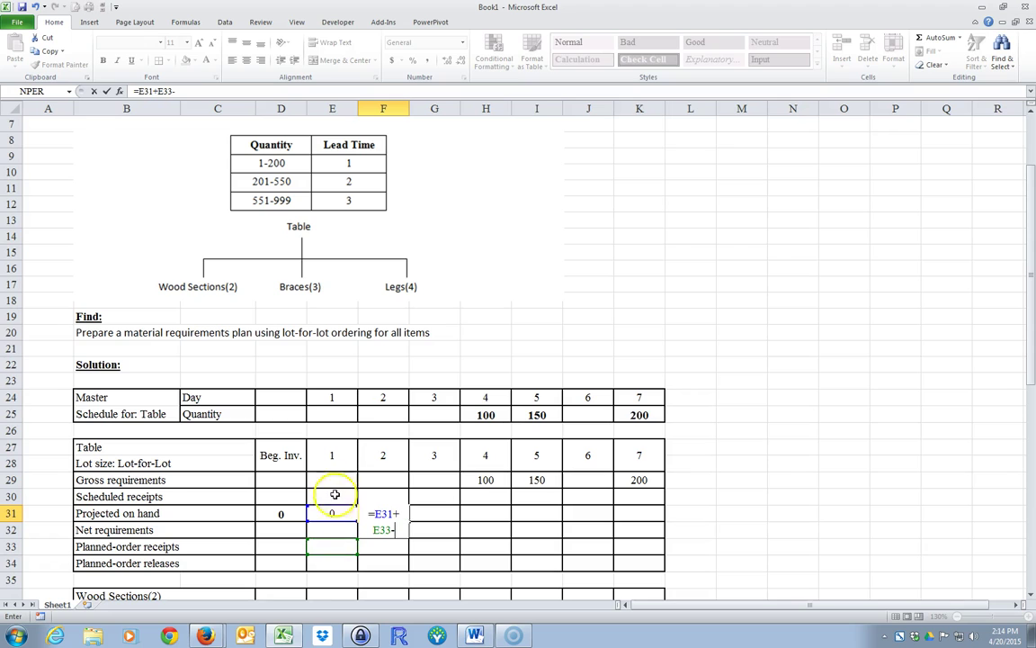
left_click(333, 481)
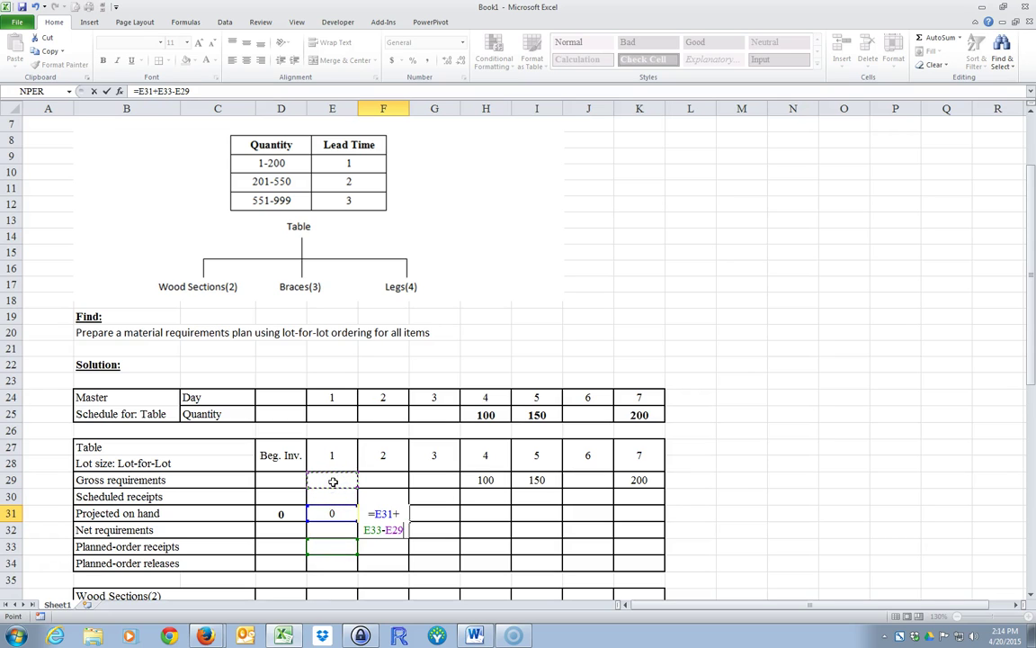
type("+")
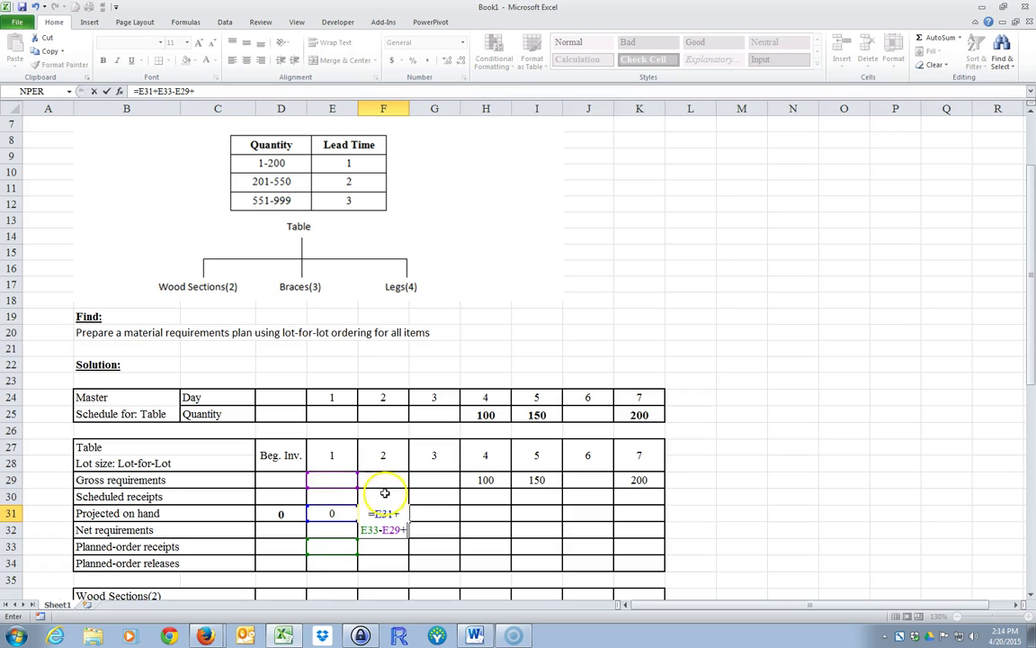
left_click(389, 496)
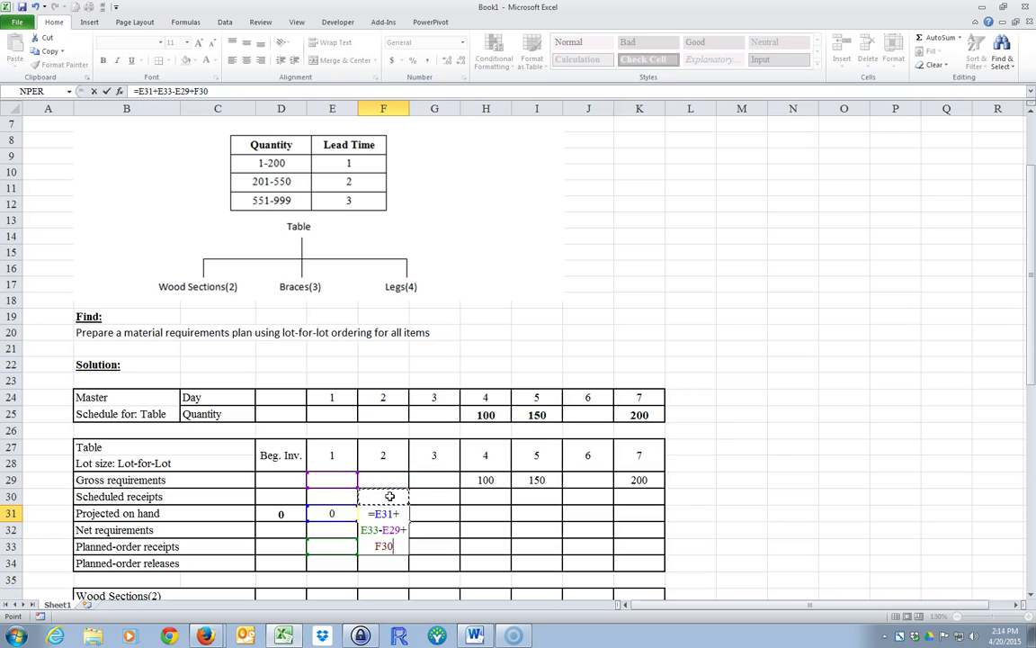
key("Return")
left_click(394, 513)
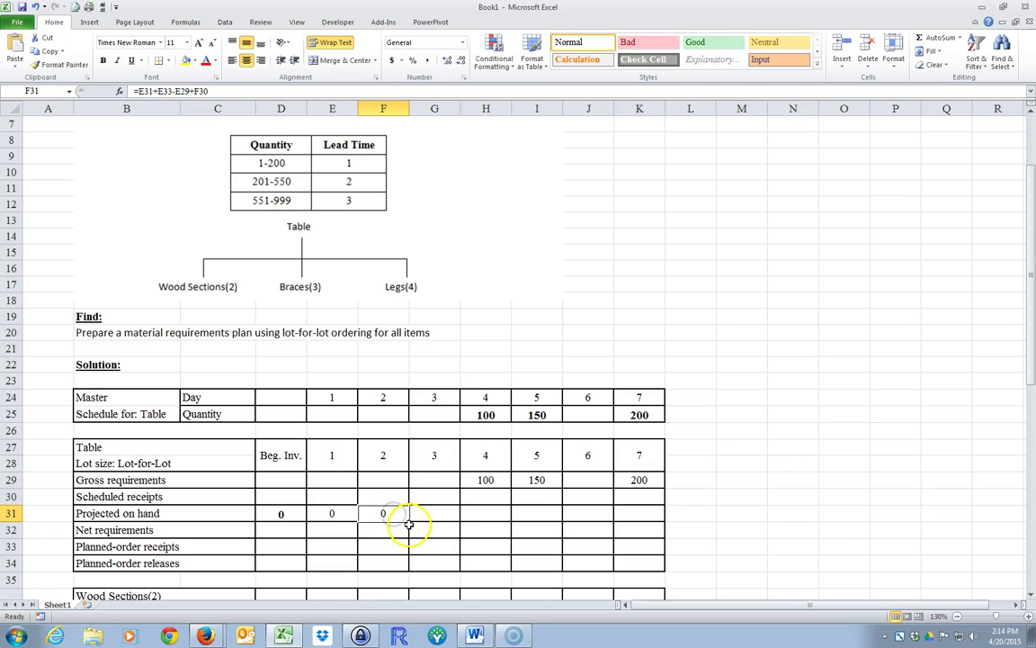
left_click_drag(410, 522, 640, 518)
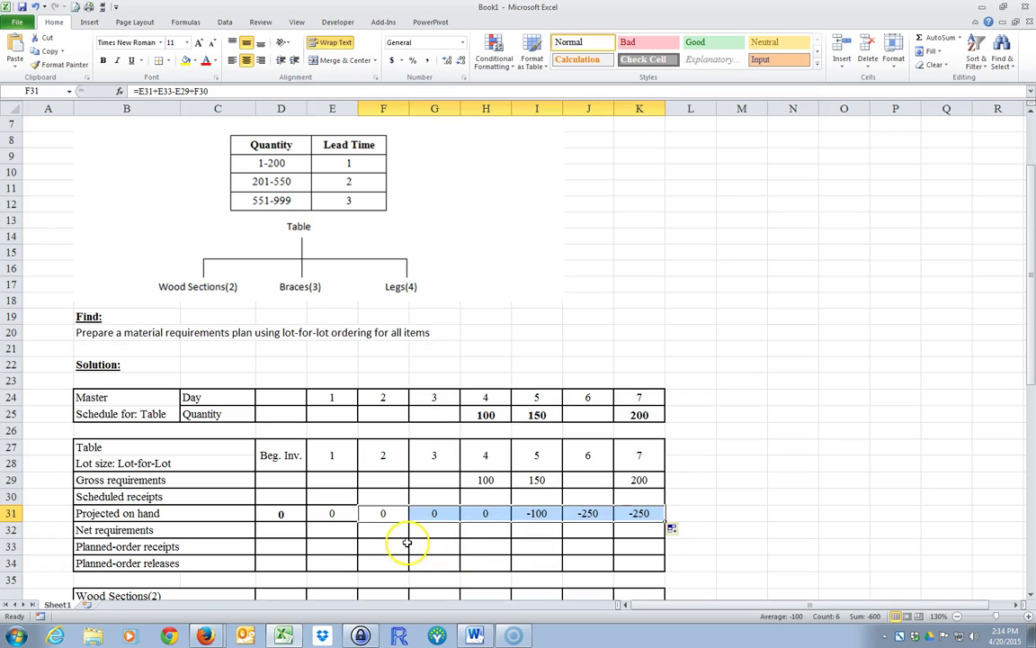
Enter =H29-H31 as the Table's day 4 net requirements and fill the formula through day 7.
left_click(472, 533)
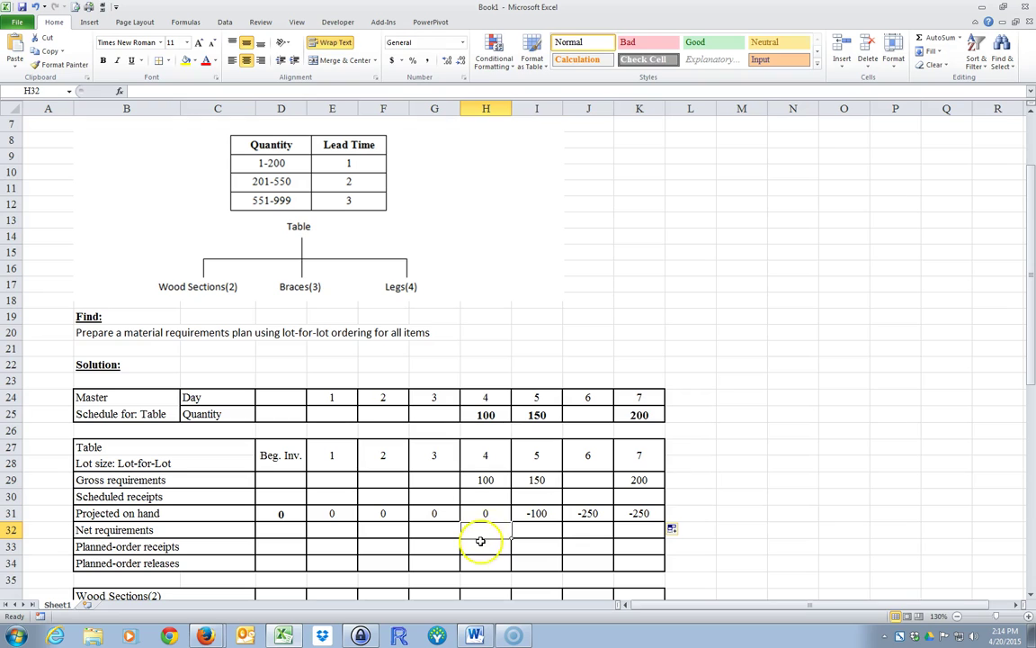
type("=")
left_click(485, 480)
type("-")
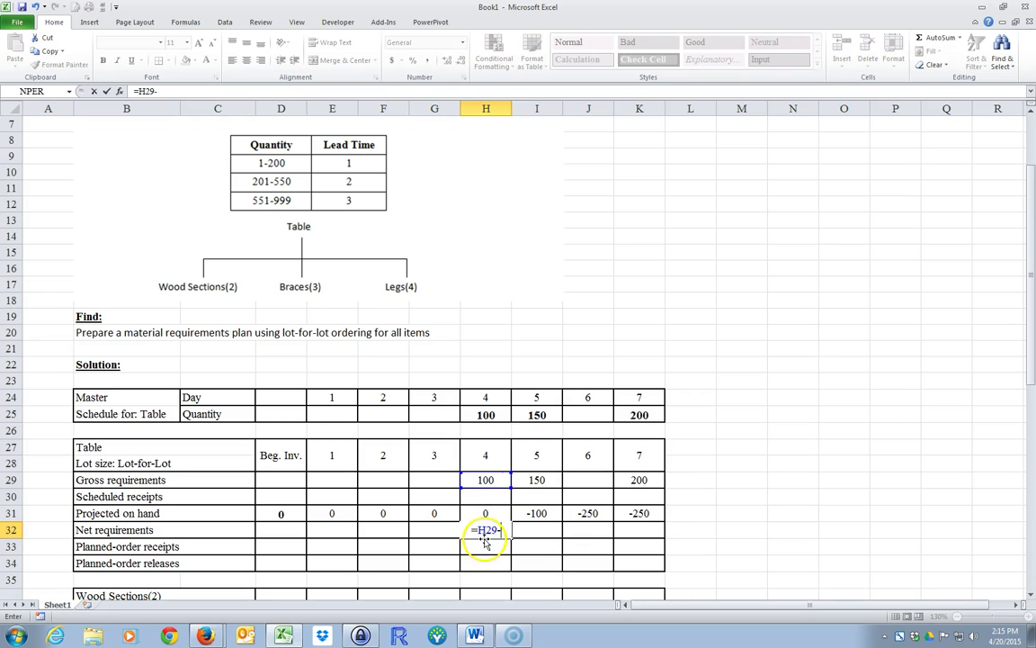
left_click(484, 512)
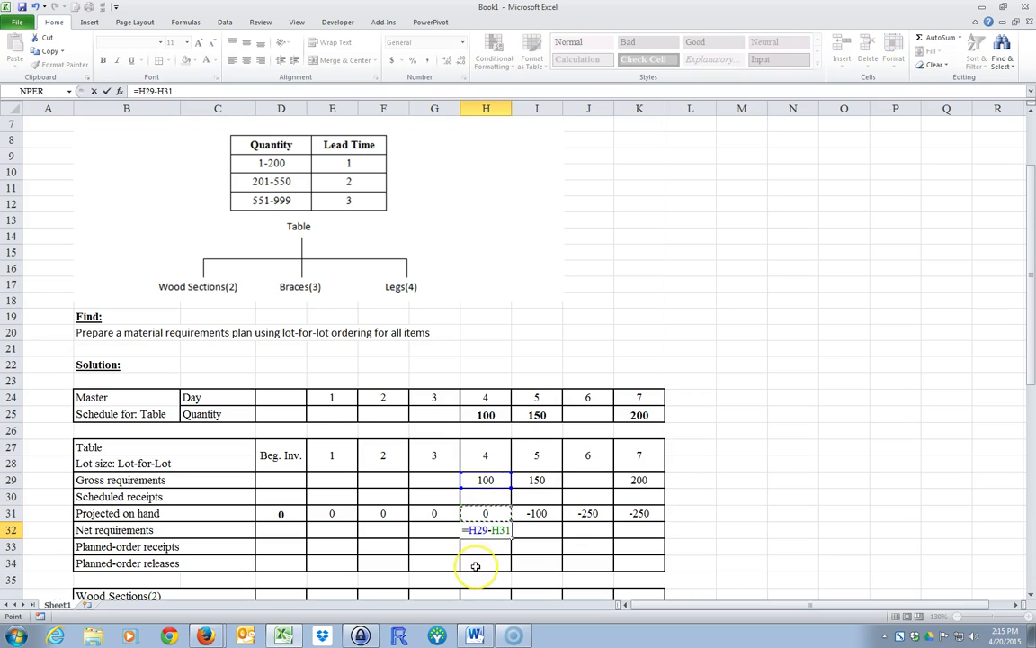
key("Return")
left_click(485, 530)
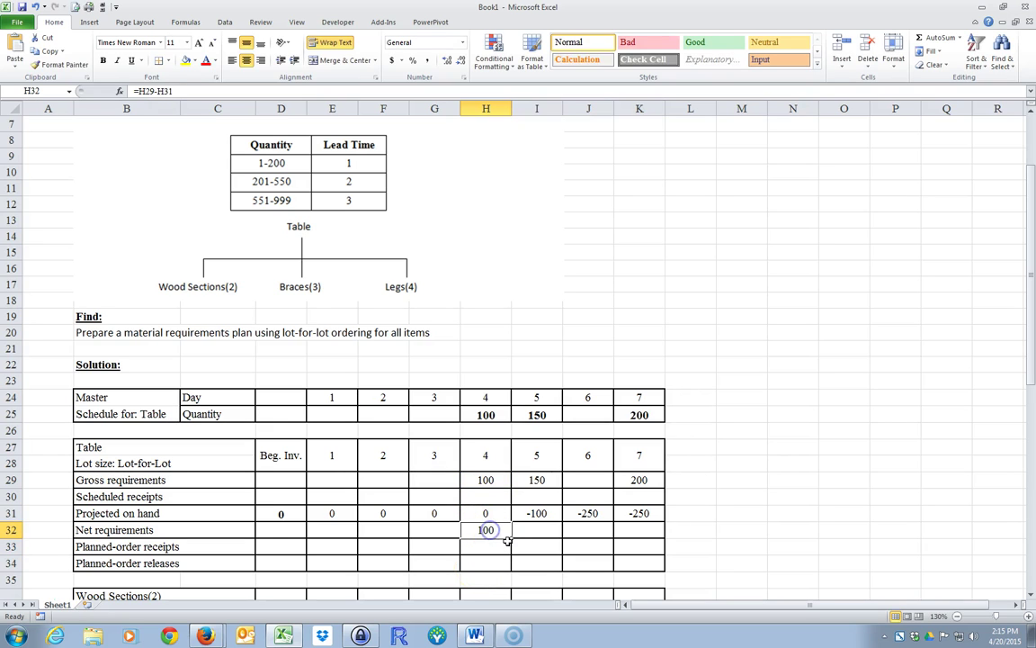
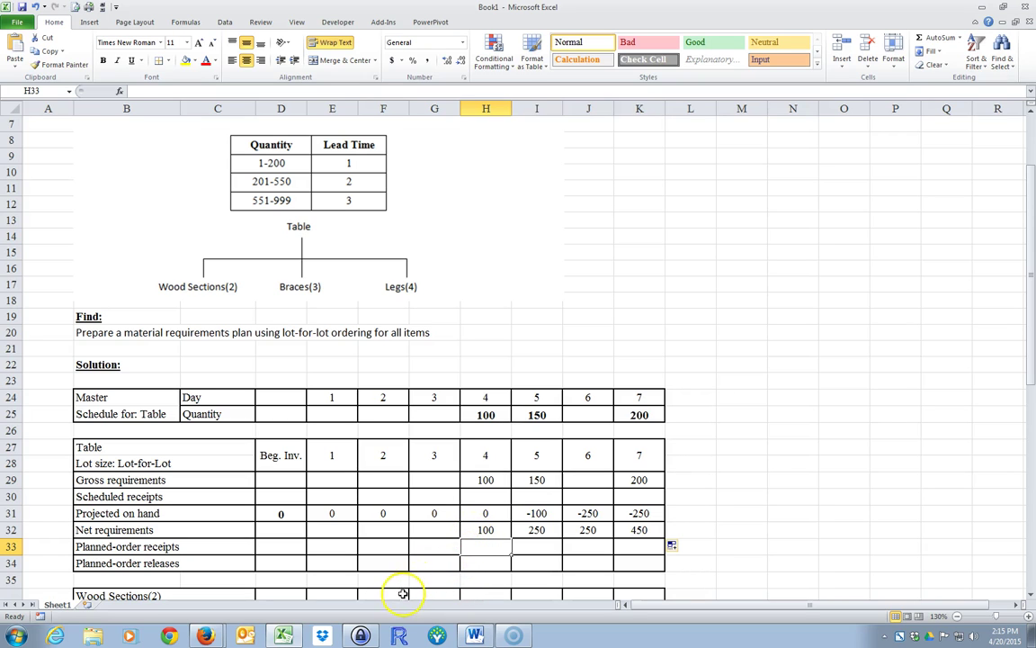
Enter the Table's planned-order receipts: 100 on day 4, 150 on day 5 and 200 on day 7.
type("100")
key("Return")
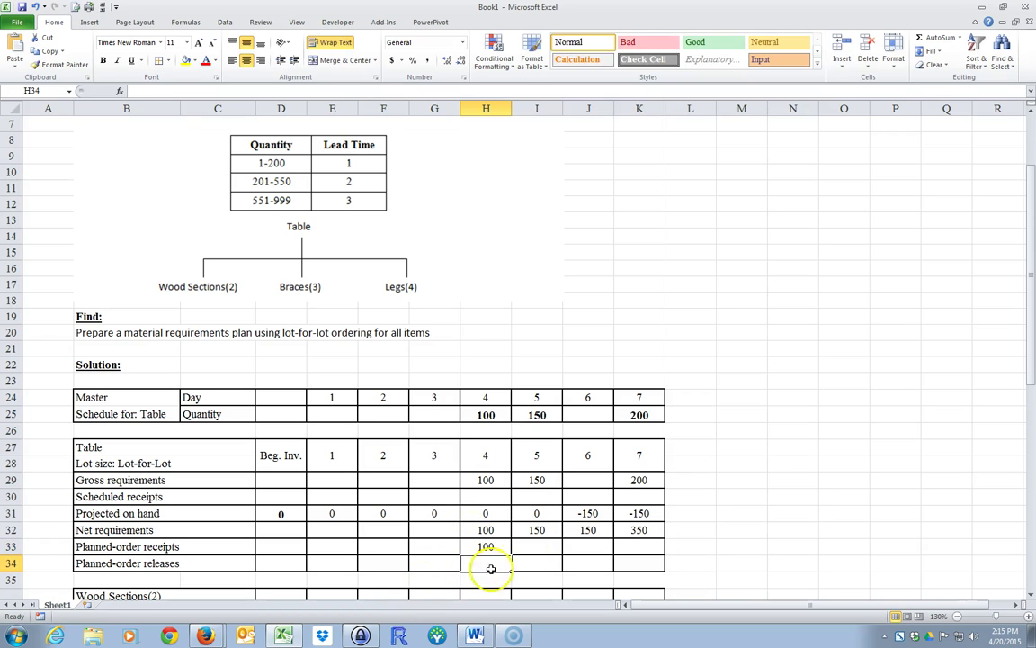
left_click(532, 547)
type("1")
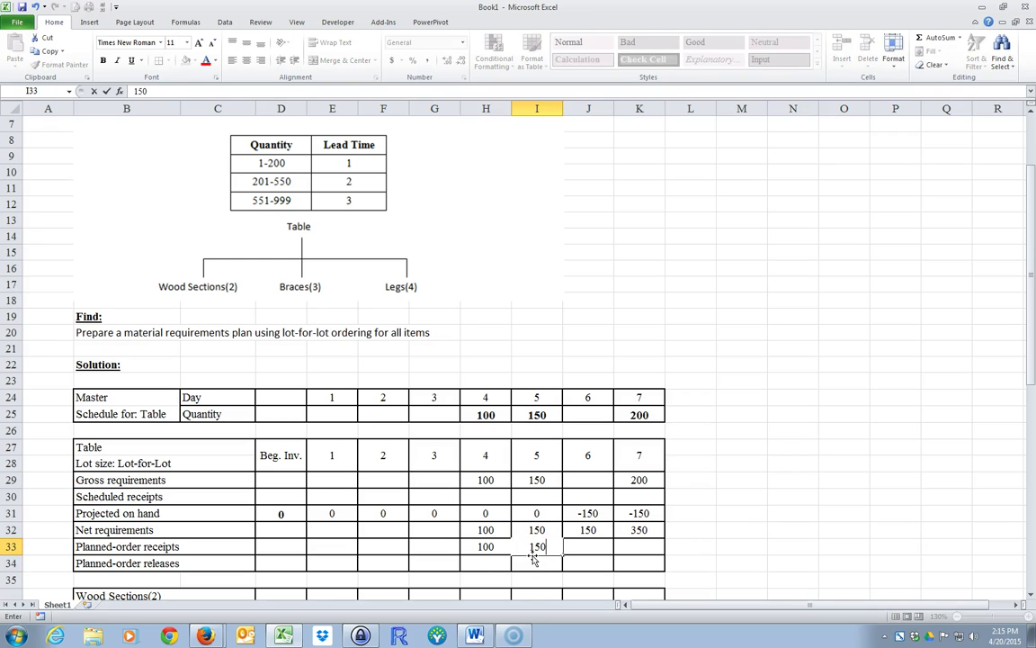
type("50")
key("Return")
left_click(640, 548)
type("200")
key("Return")
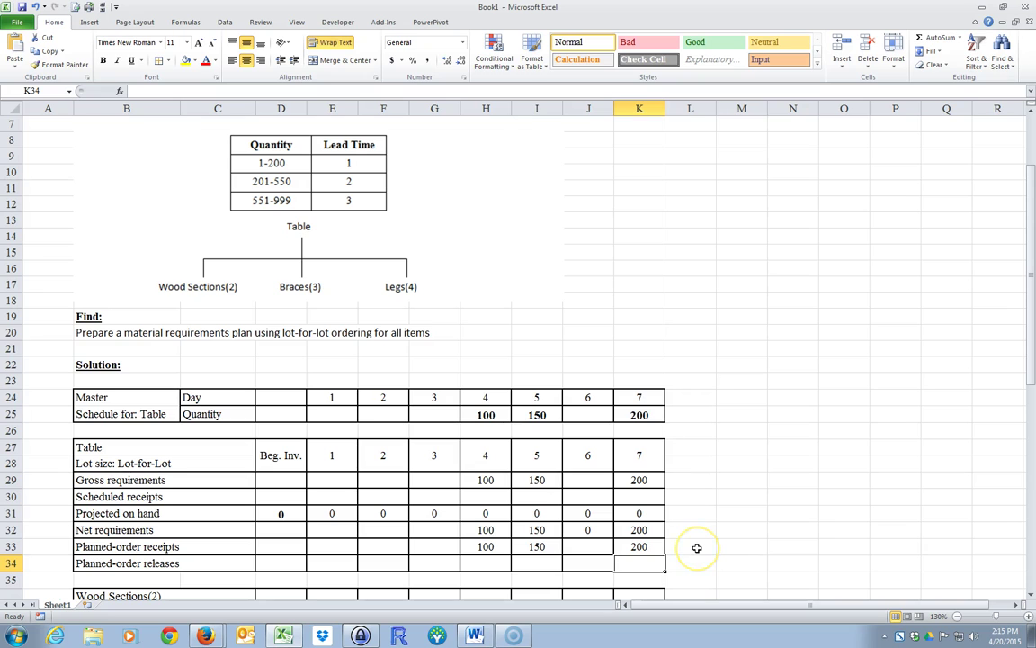
Clear the contents of the Table's day 6 net requirements cell.
left_click(587, 529)
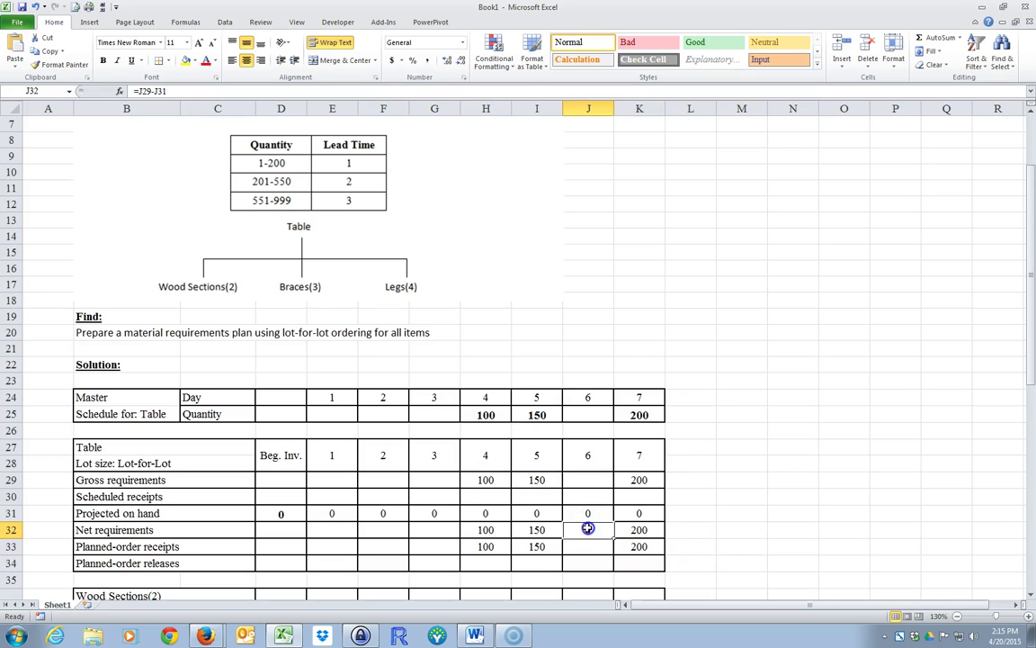
right_click(588, 529)
left_click(620, 417)
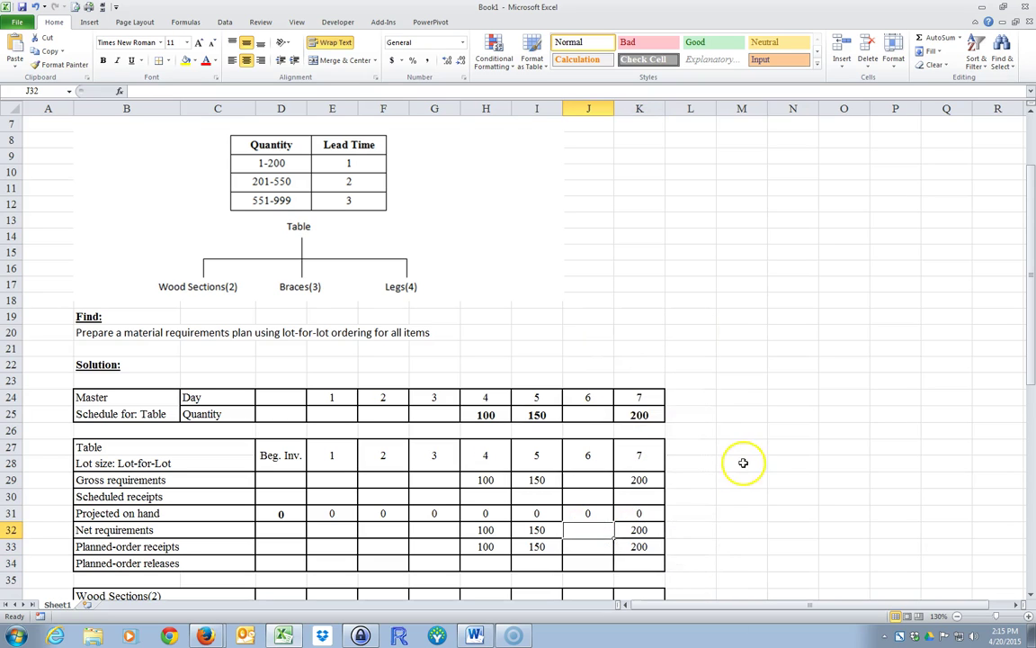
left_click(743, 462)
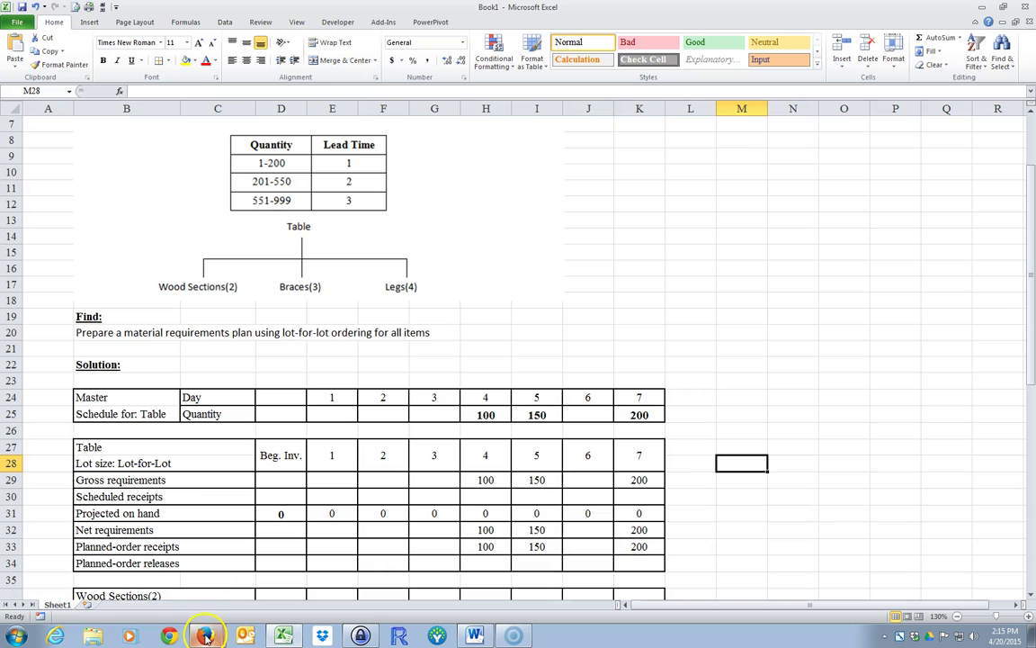
Switch to Firefox and open the GetFormula page in the Financial Management course's lessons.
mouse_move(205, 634)
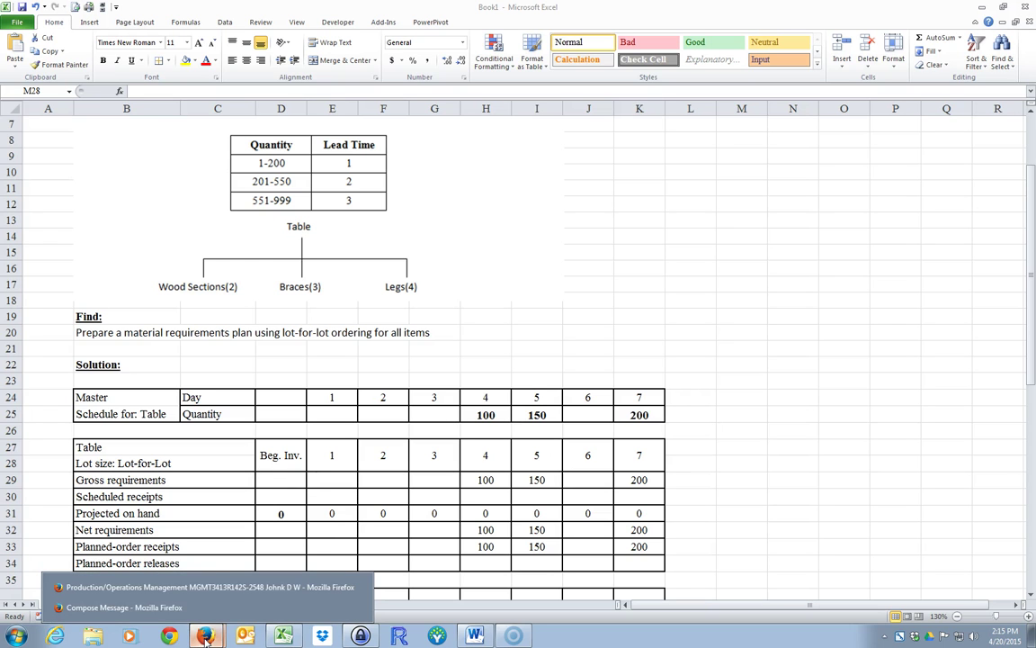
left_click(194, 600)
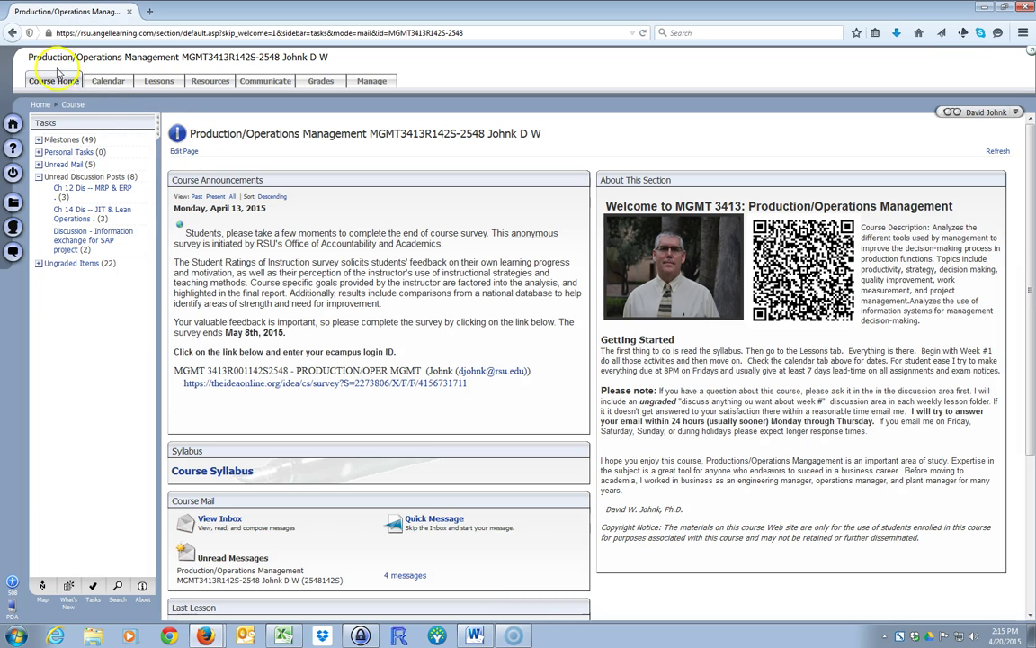
left_click(14, 122)
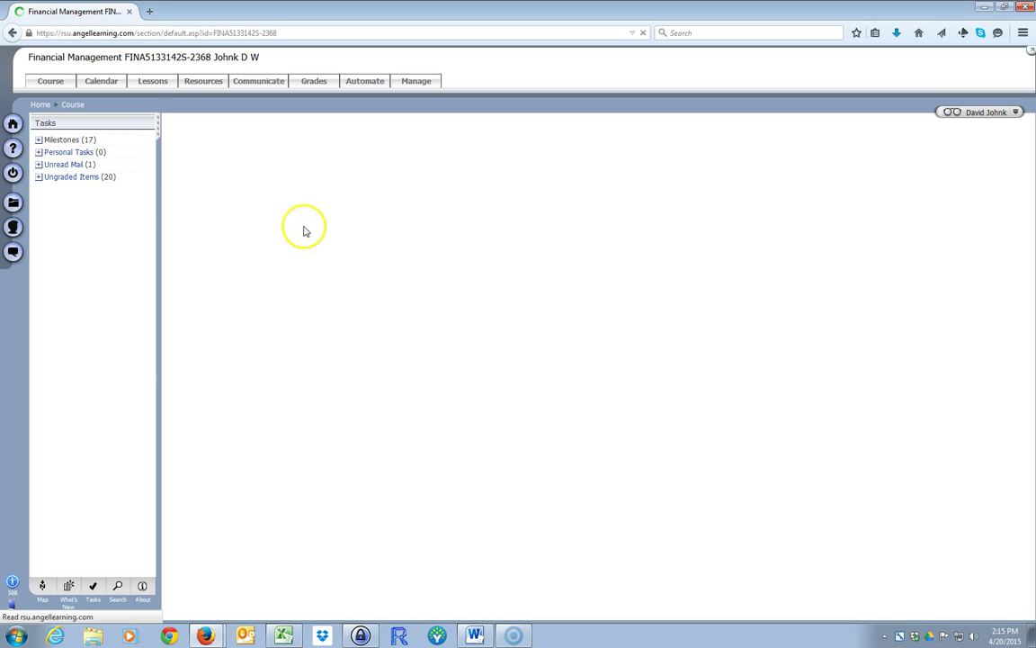
left_click(158, 85)
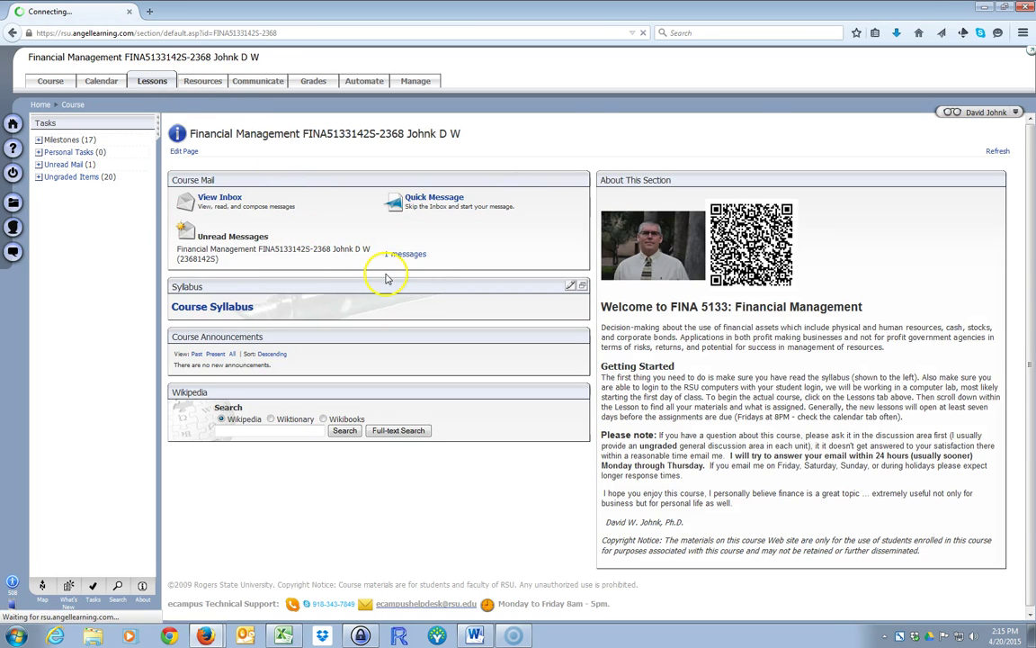
left_click(299, 199)
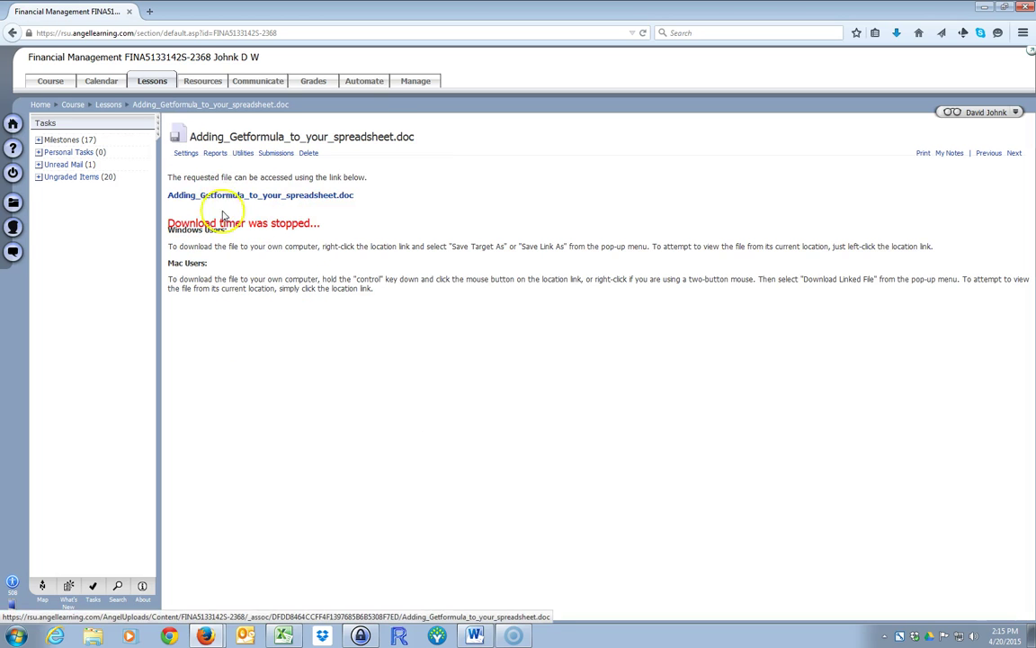
left_click(308, 153)
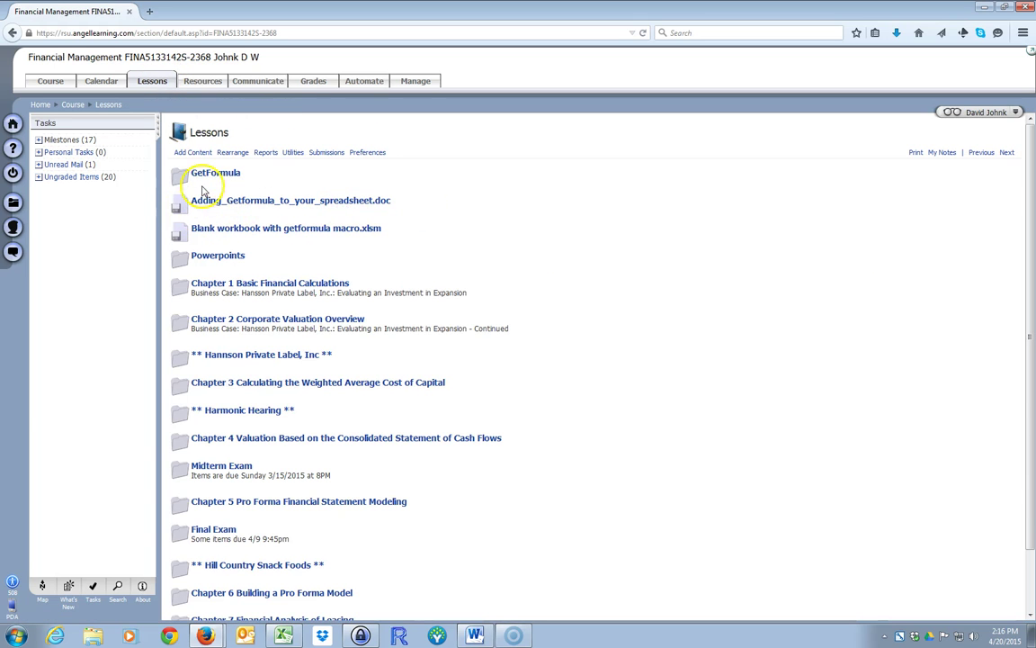
left_click(200, 174)
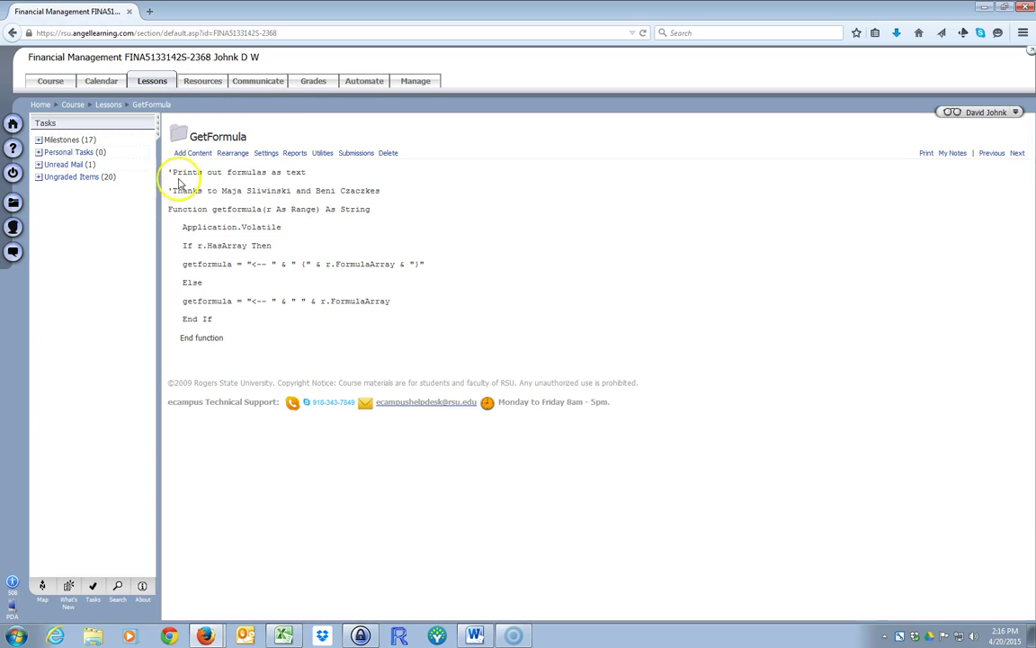
Copy the complete getformula function code, from its opening comments to End function.
left_click_drag(168, 171, 225, 335)
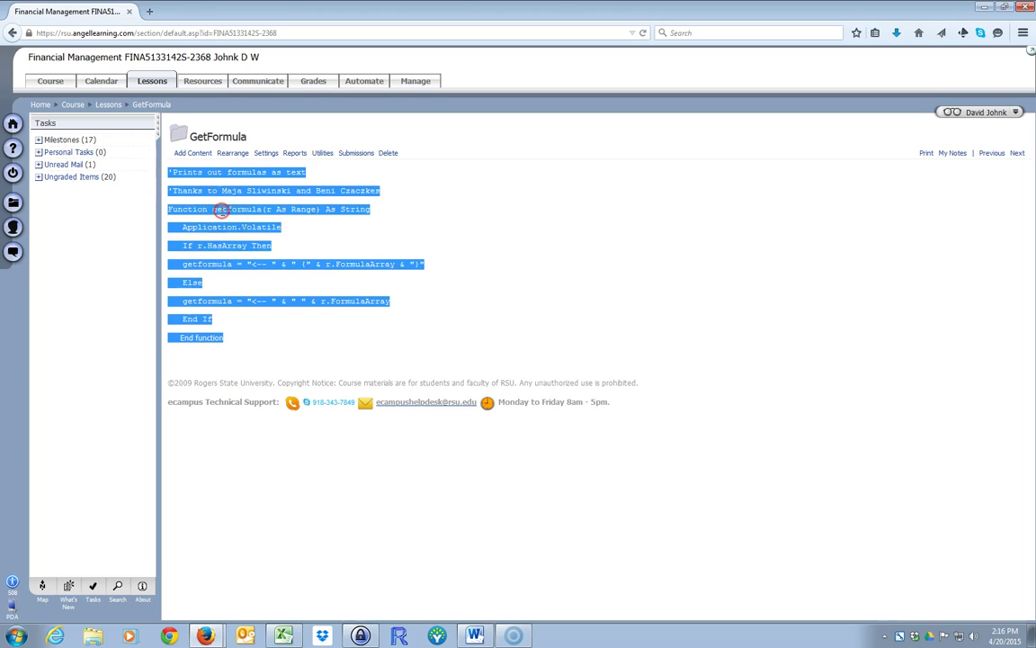
right_click(220, 210)
left_click(253, 221)
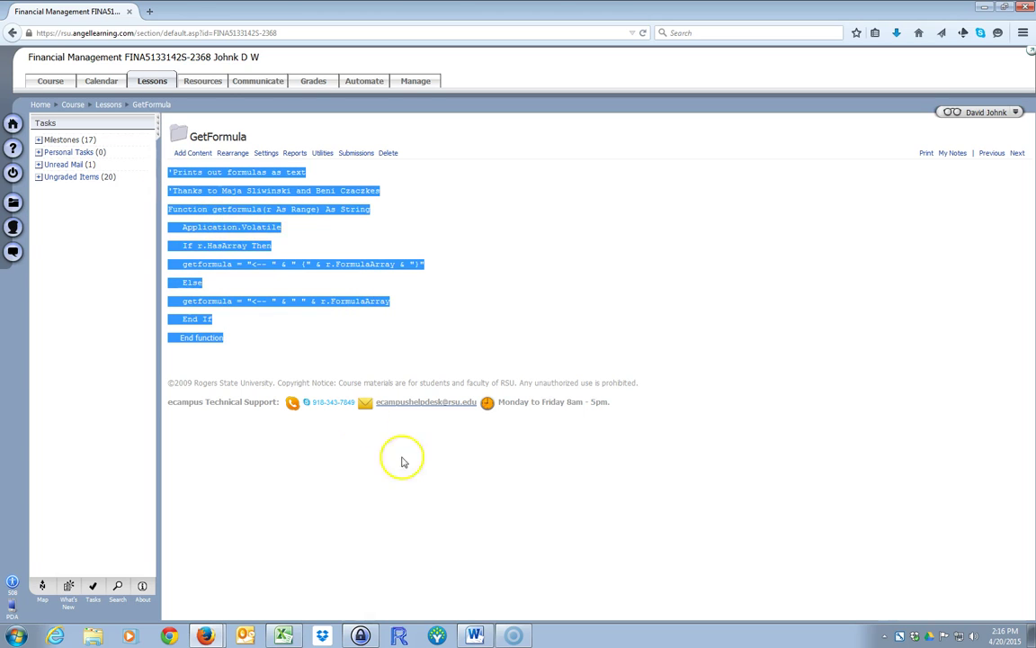
Switch back to Excel, insert a new VBA module in Book1, paste the getformula code into it and return to the worksheet.
left_click(281, 634)
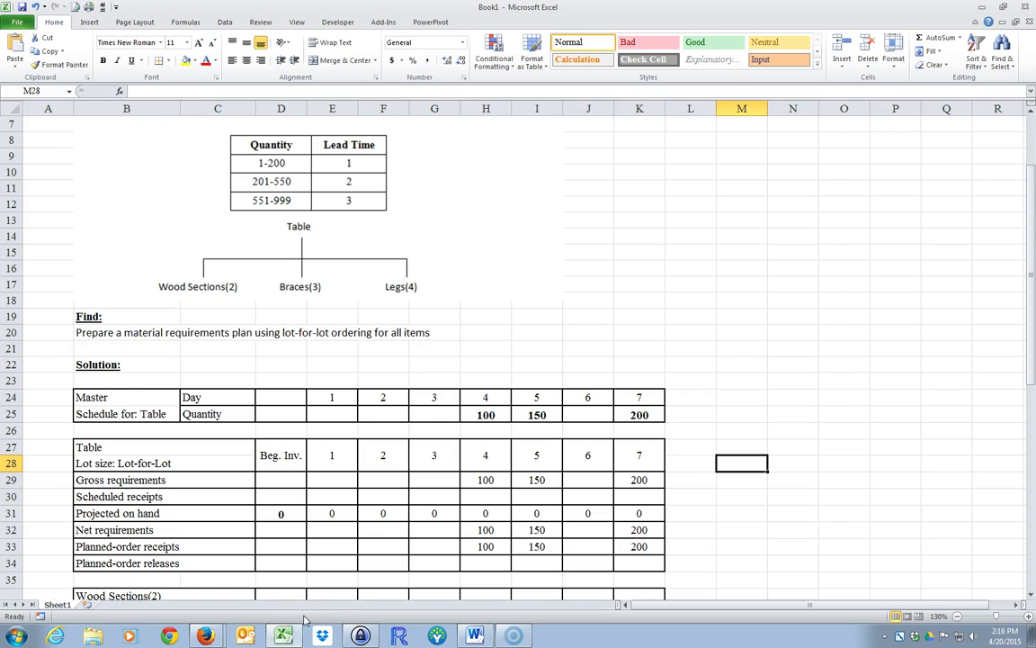
key("alt+F11")
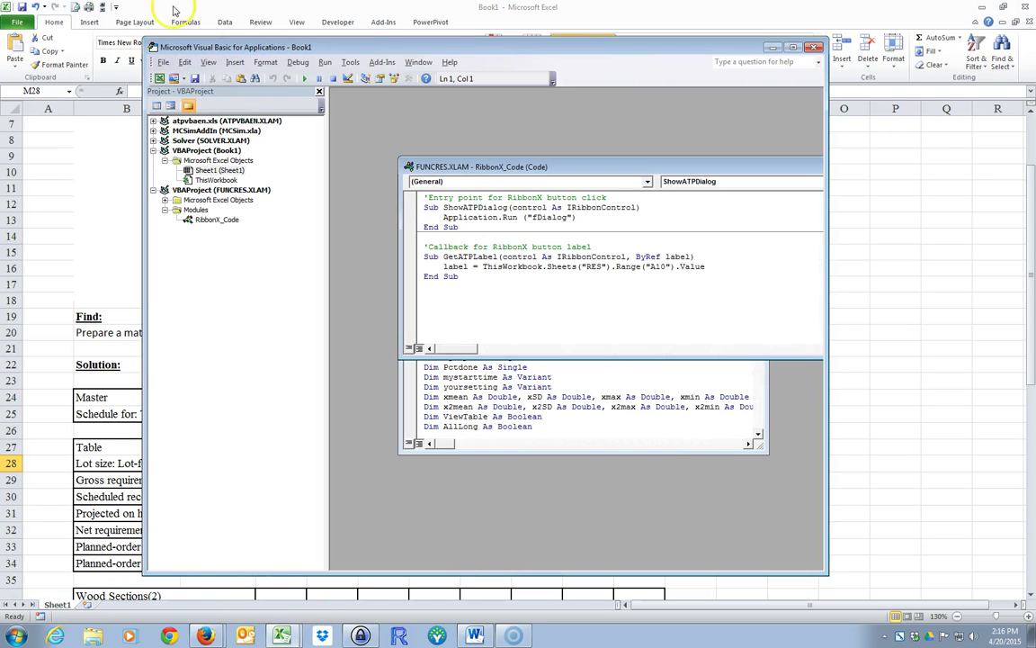
left_click(235, 63)
left_click(255, 102)
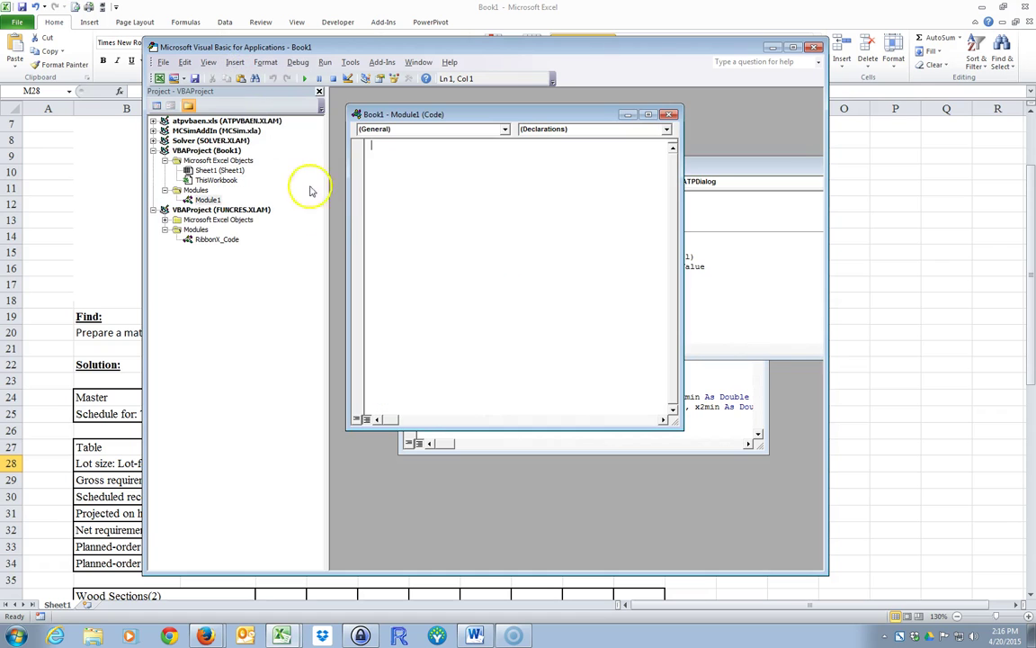
key("ctrl+v")
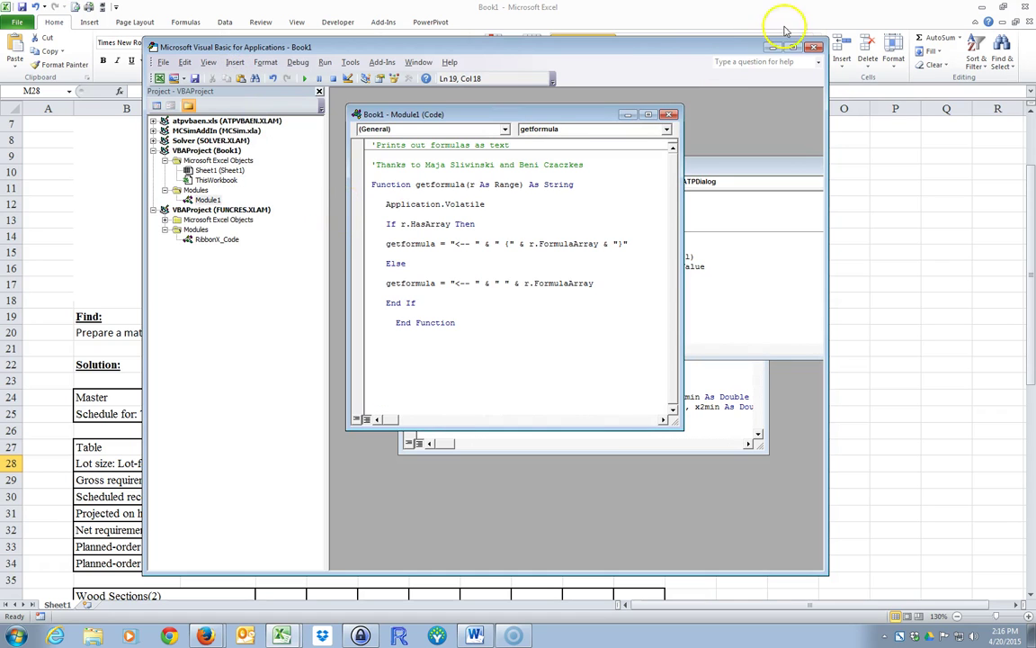
key("alt+F11")
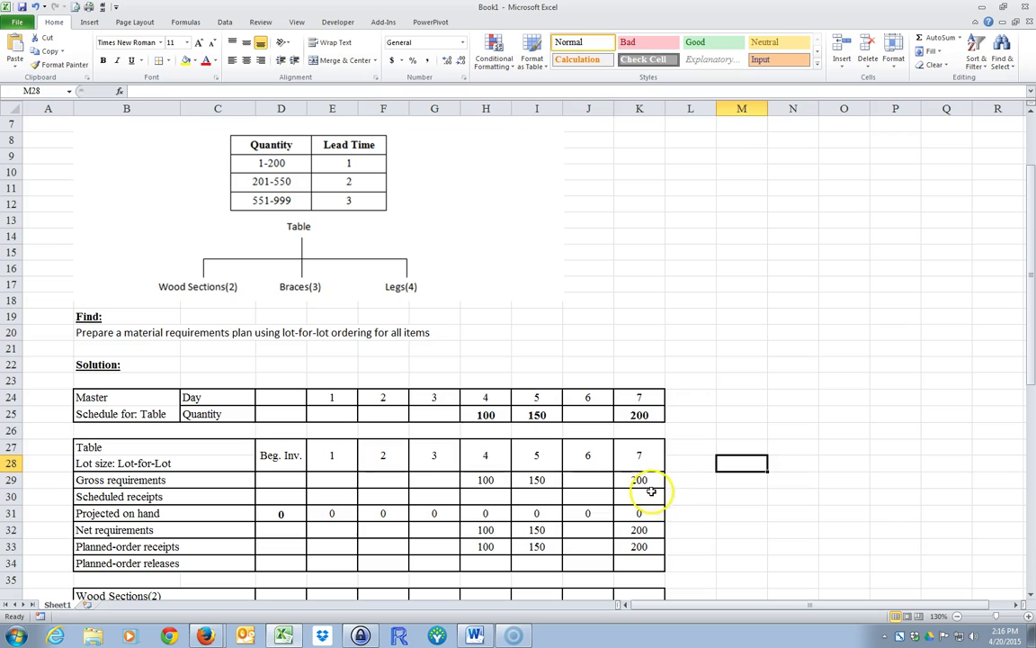
Enter a getformula function referencing K29 in L29 and fill it down to L33 beside the Table plan.
left_click(678, 480)
type("=get")
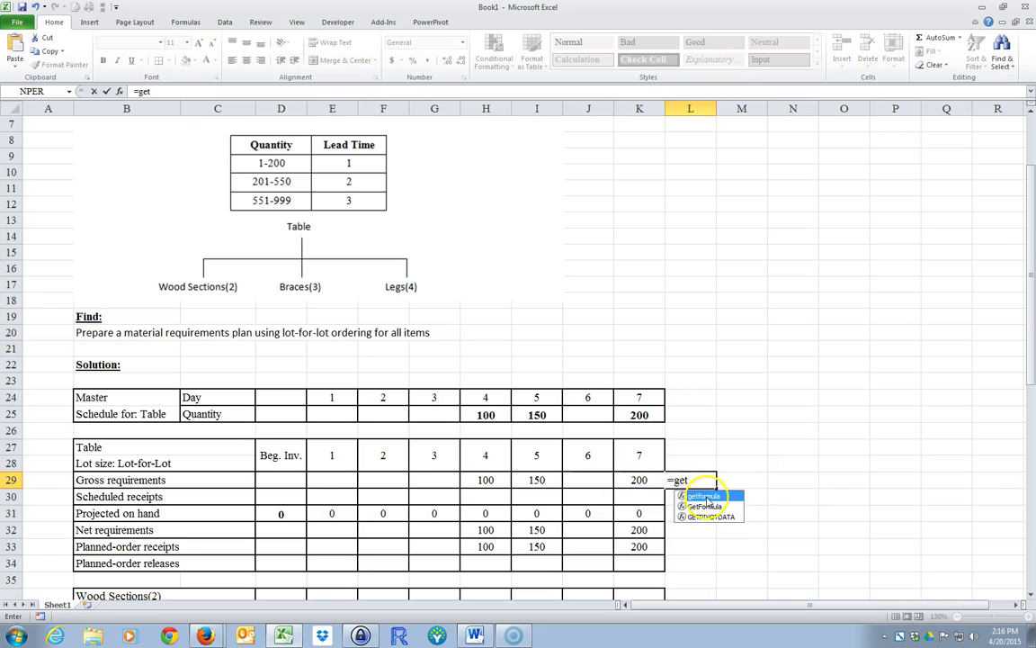
key("Tab")
left_click(638, 479)
key("Return")
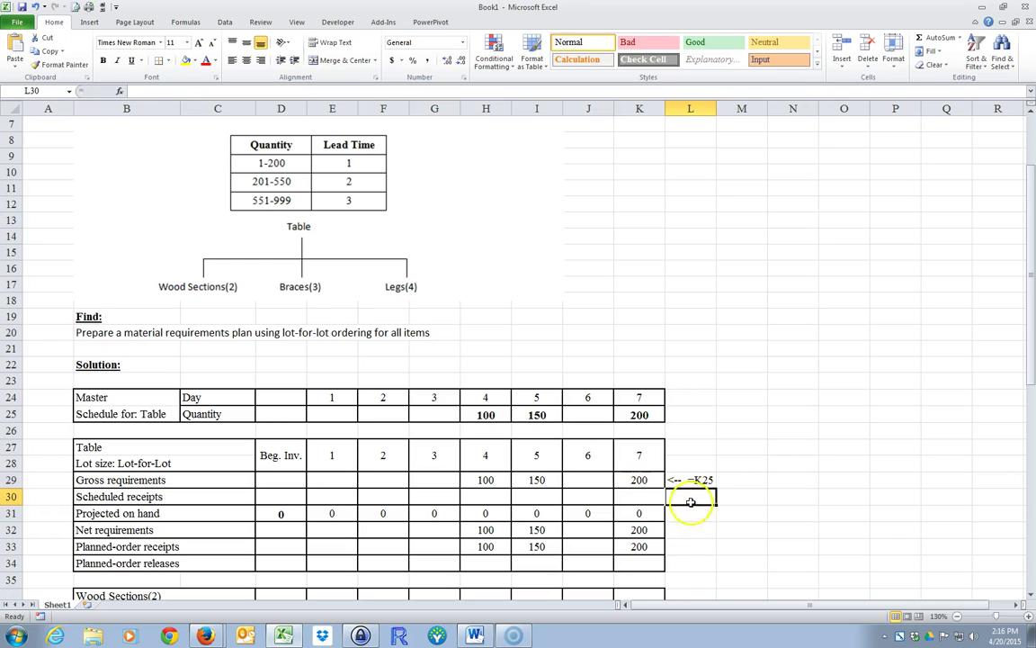
left_click(688, 480)
left_click_drag(715, 486, 706, 550)
left_click(781, 540)
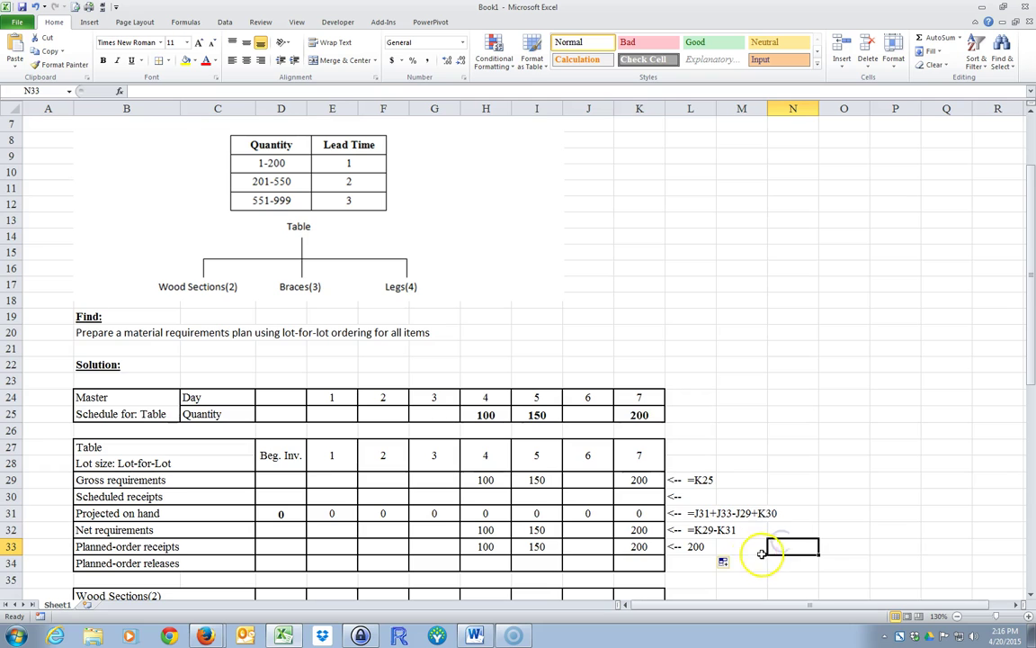
Check the lead time table and enter =H33 as the Table's day 3 planned-order release.
scroll(760, 553, "down", 2)
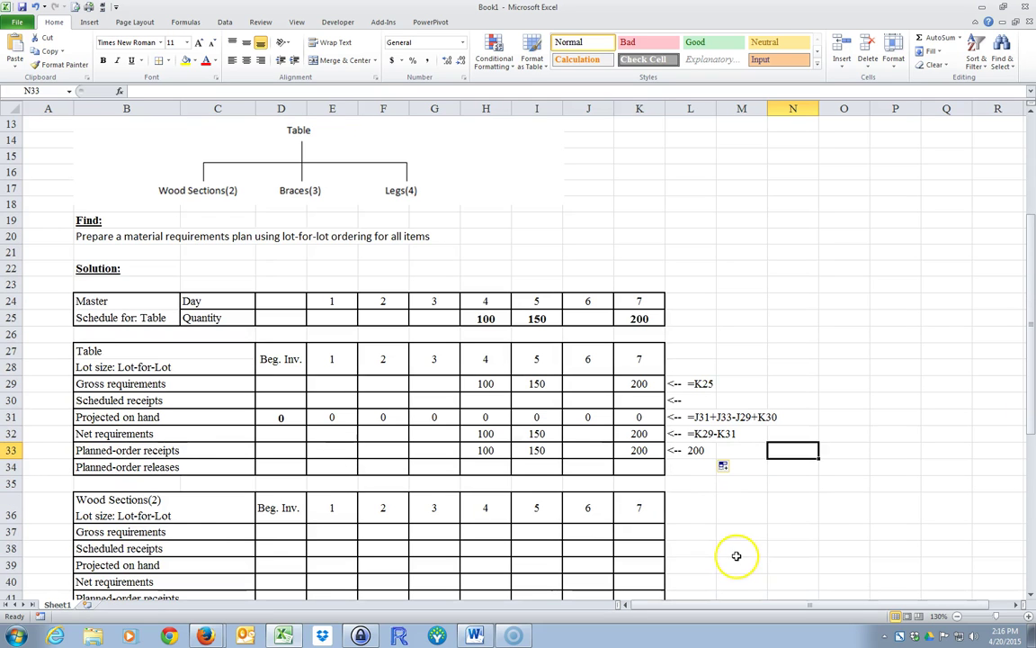
left_click(778, 503)
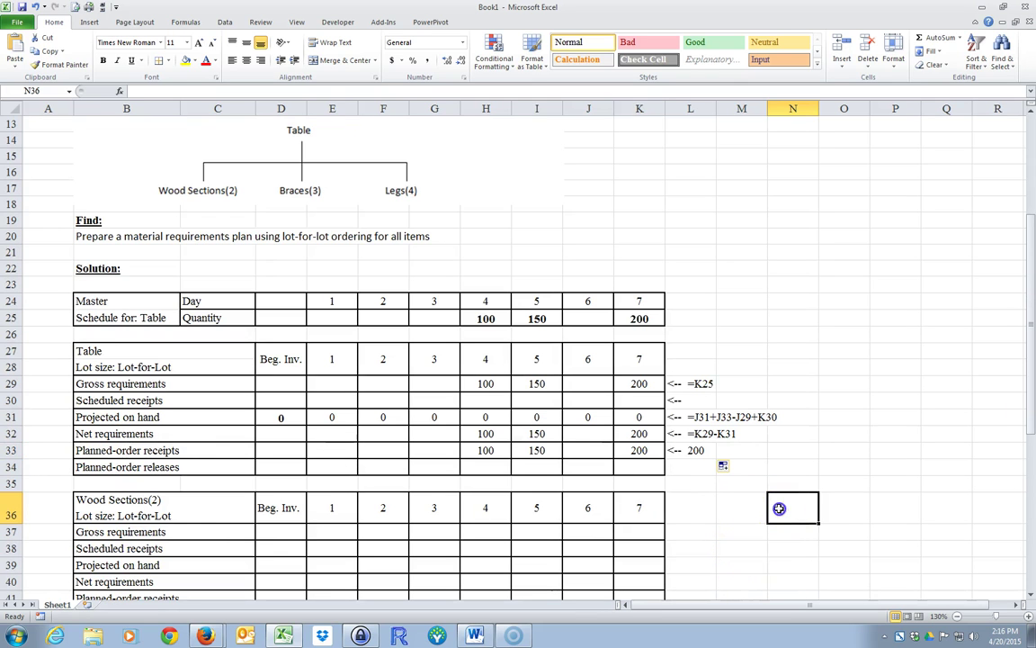
left_click(485, 449)
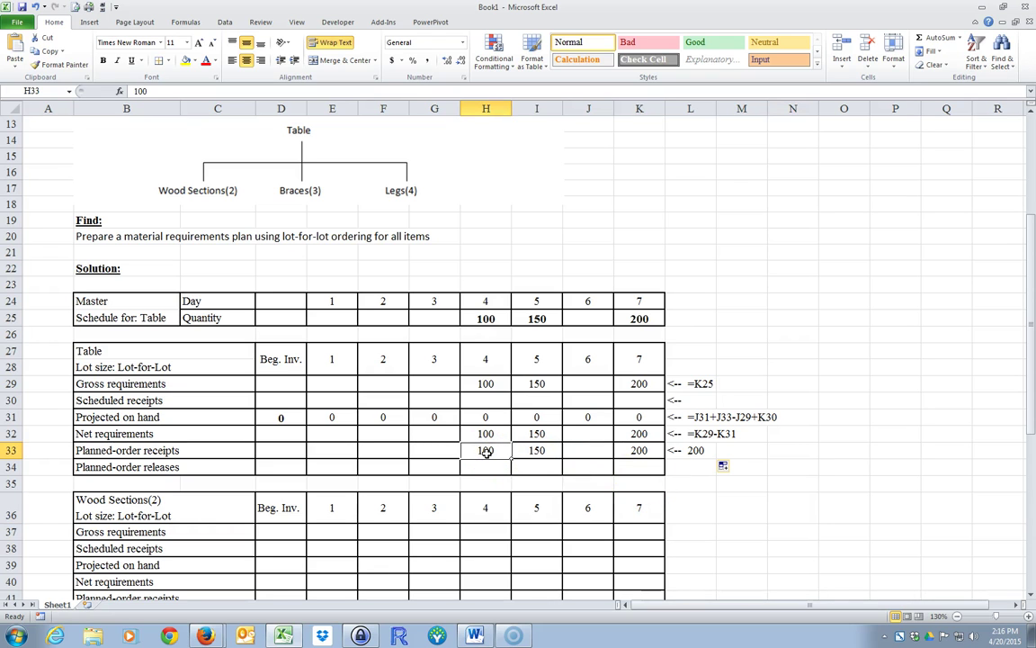
scroll(479, 459, "up", 4)
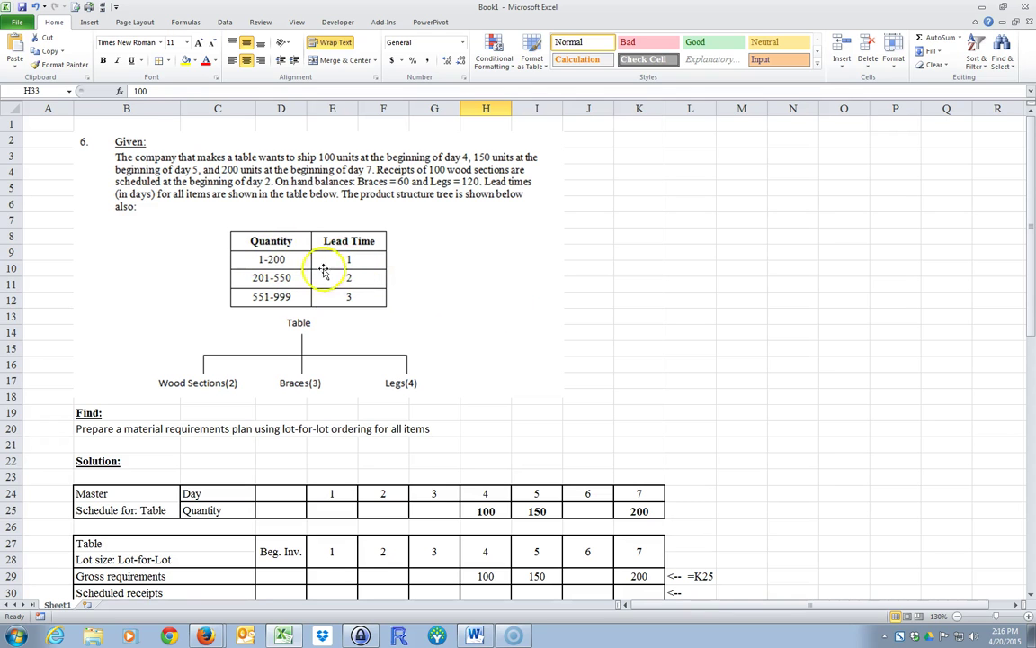
scroll(544, 444, "down", 5)
left_click(435, 418)
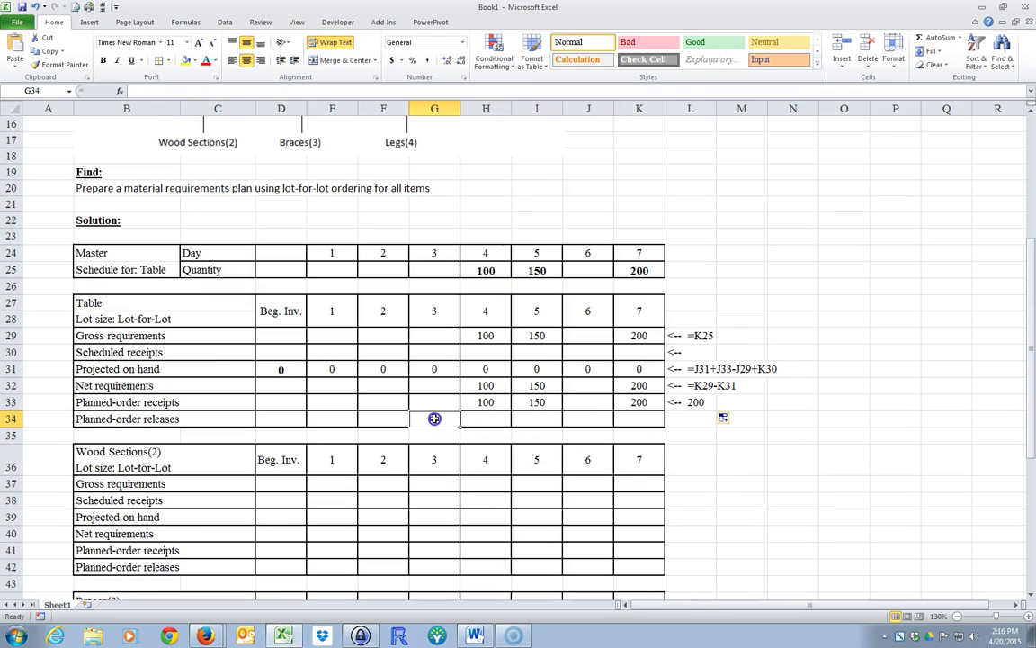
type("=")
left_click(472, 402)
key("Return")
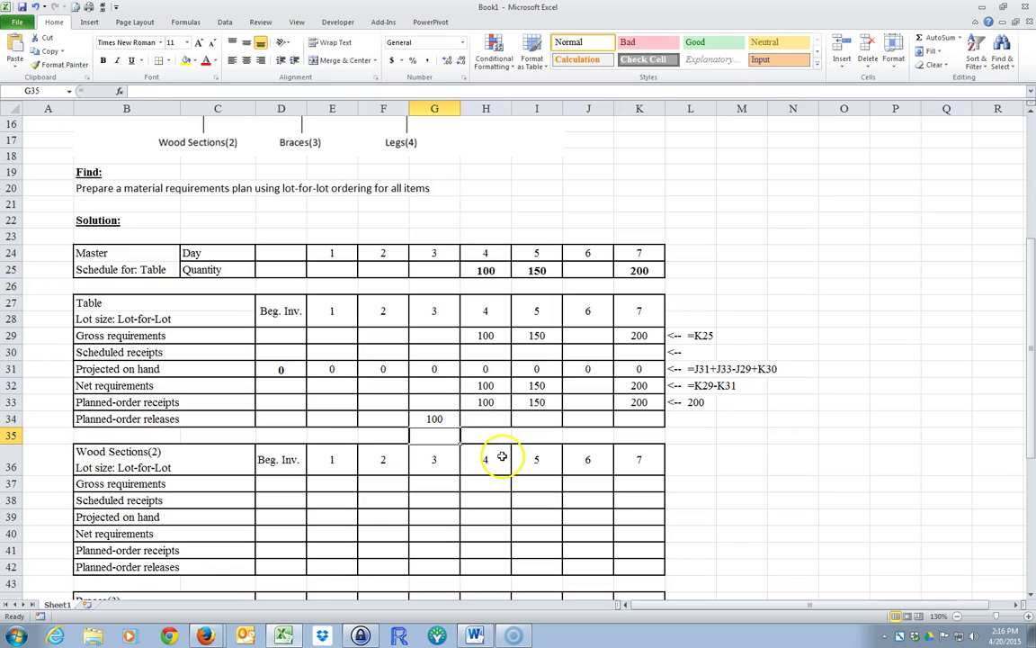
Check the lead time table for the Table's day 5 receipt and enter =I33 as the day 4 planned-order release.
left_click(537, 401)
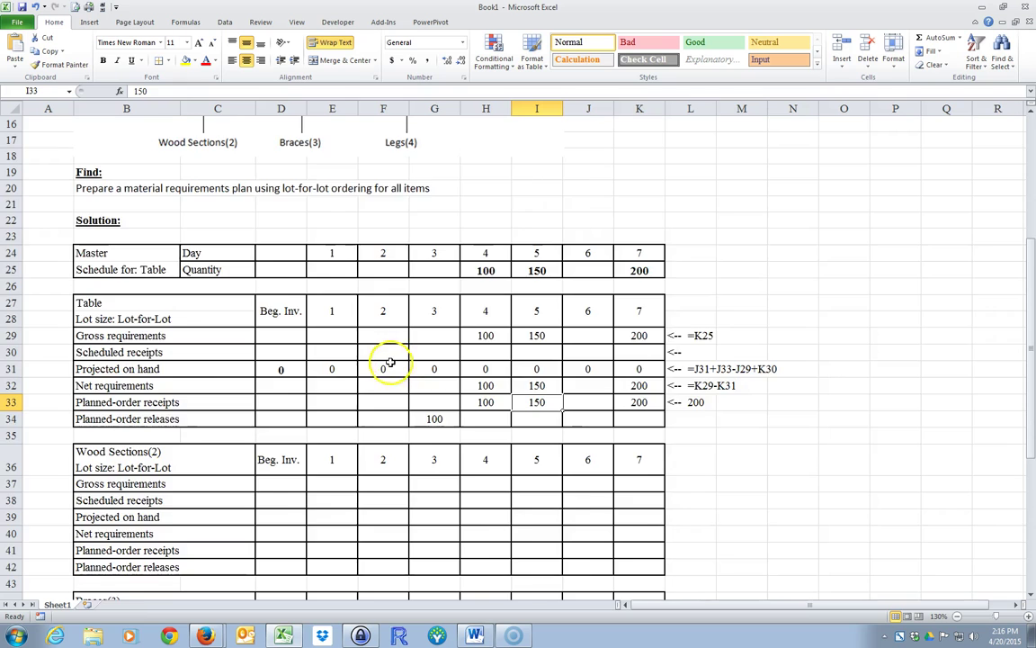
scroll(391, 369, "up", 5)
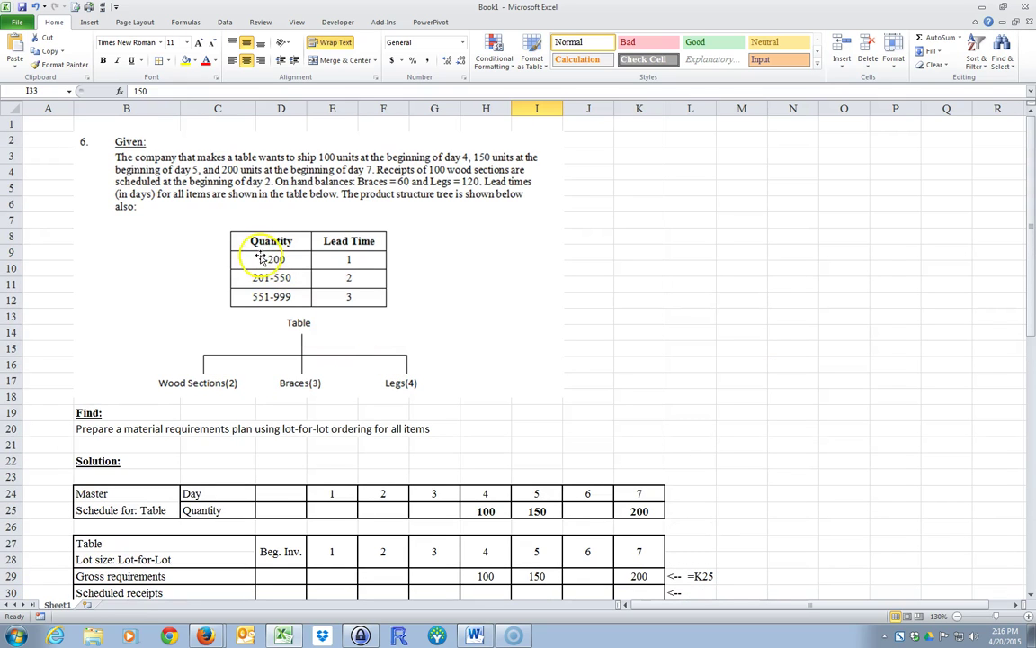
scroll(310, 343, "down", 3)
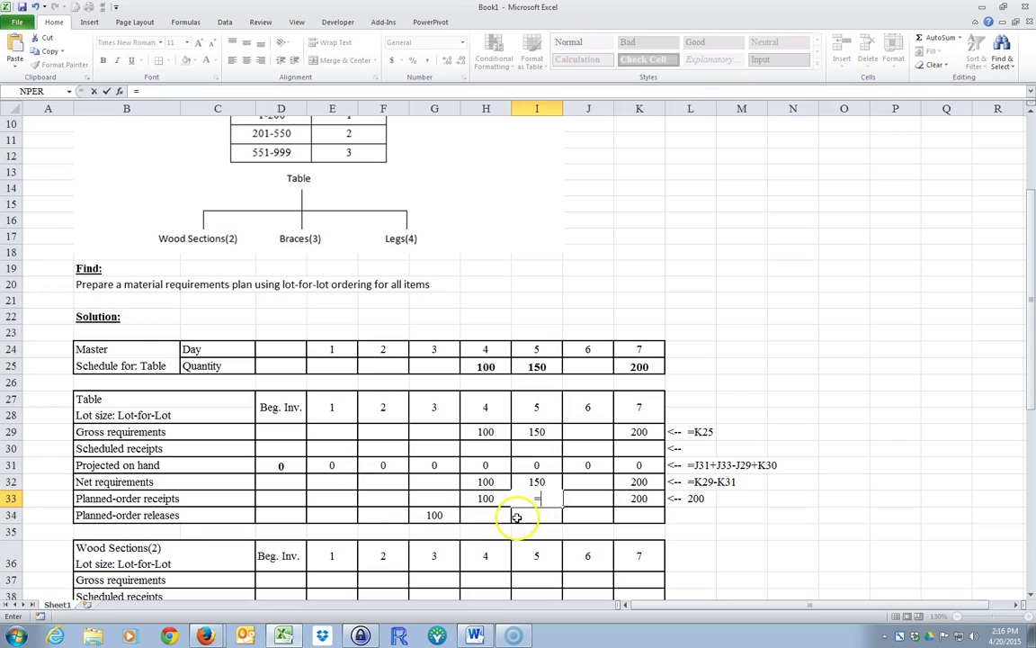
left_click(490, 515)
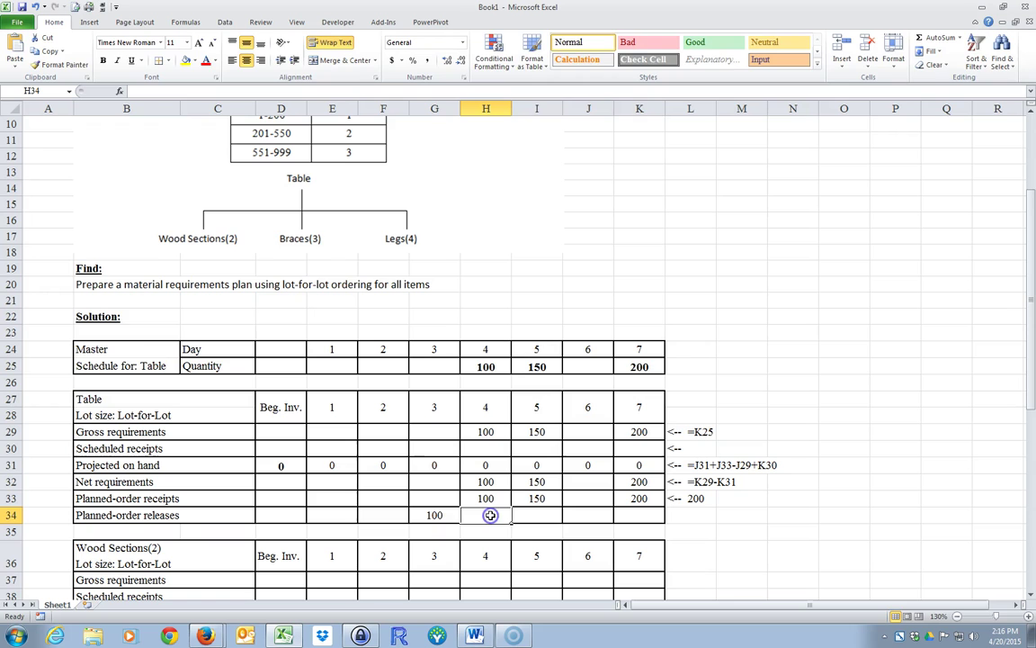
type("=")
left_click(532, 497)
key("Return")
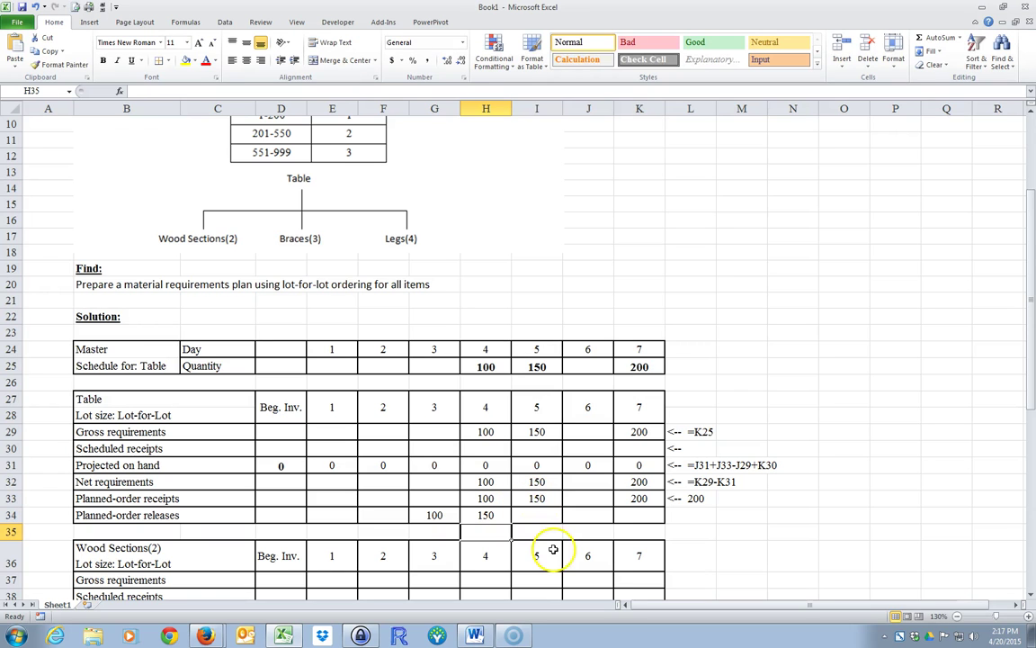
Check the lead time for the Table's day 7 receipt and enter =K33 as the day 6 planned-order release.
left_click(634, 499)
scroll(423, 400, "up", 3)
scroll(336, 266, "down", 5)
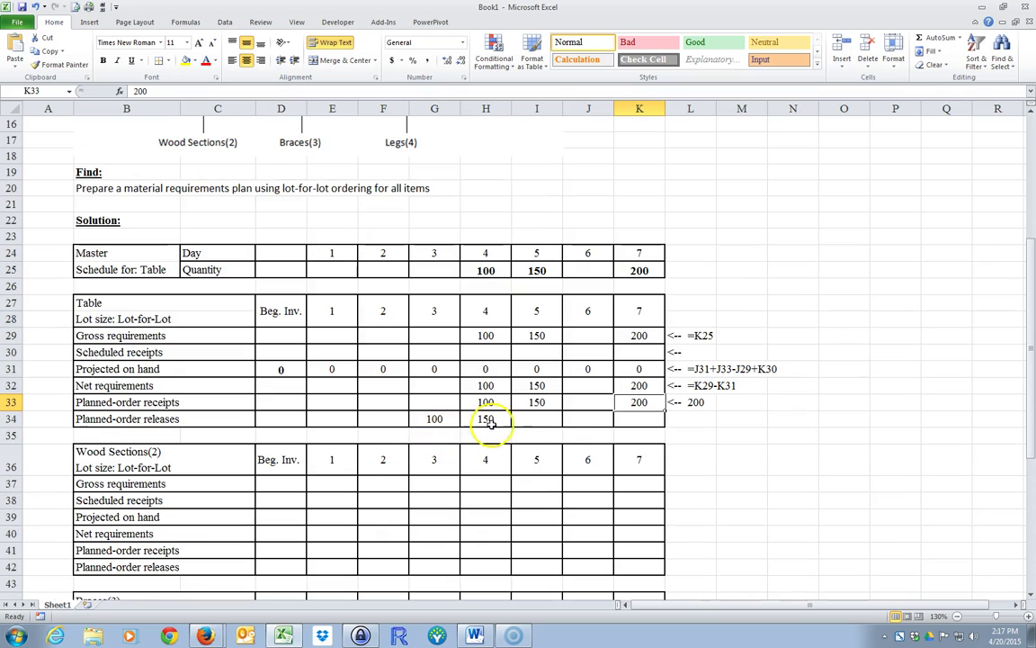
left_click(585, 420)
type("=")
left_click(630, 402)
key("Return")
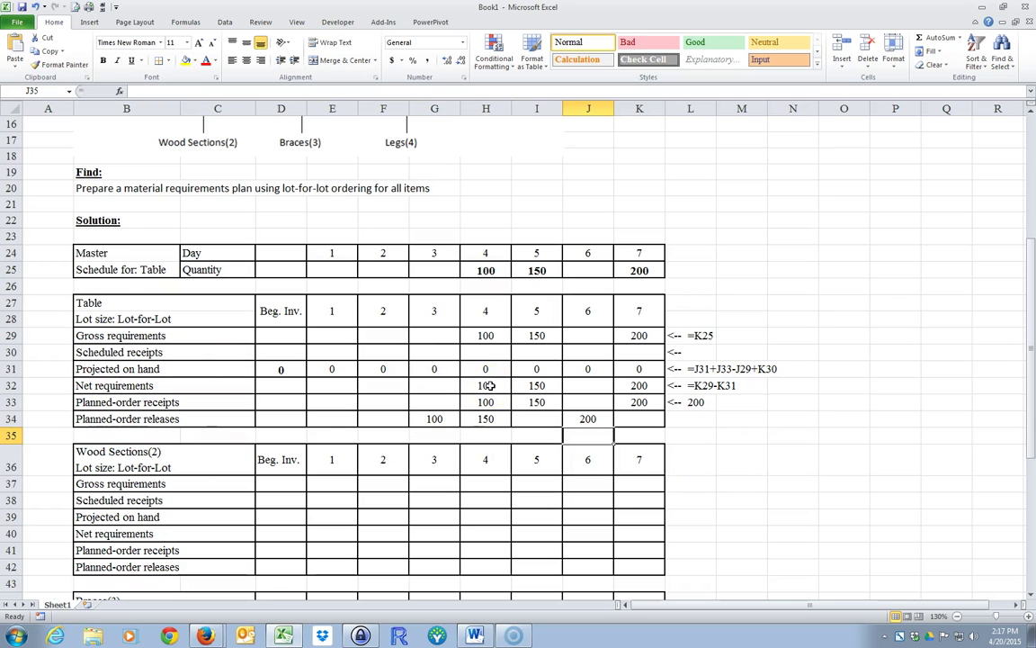
Enter =G34*2 as the Wood Sections day 3 gross requirement and fill it across to day 6 (J37).
scroll(691, 453, "down", 2)
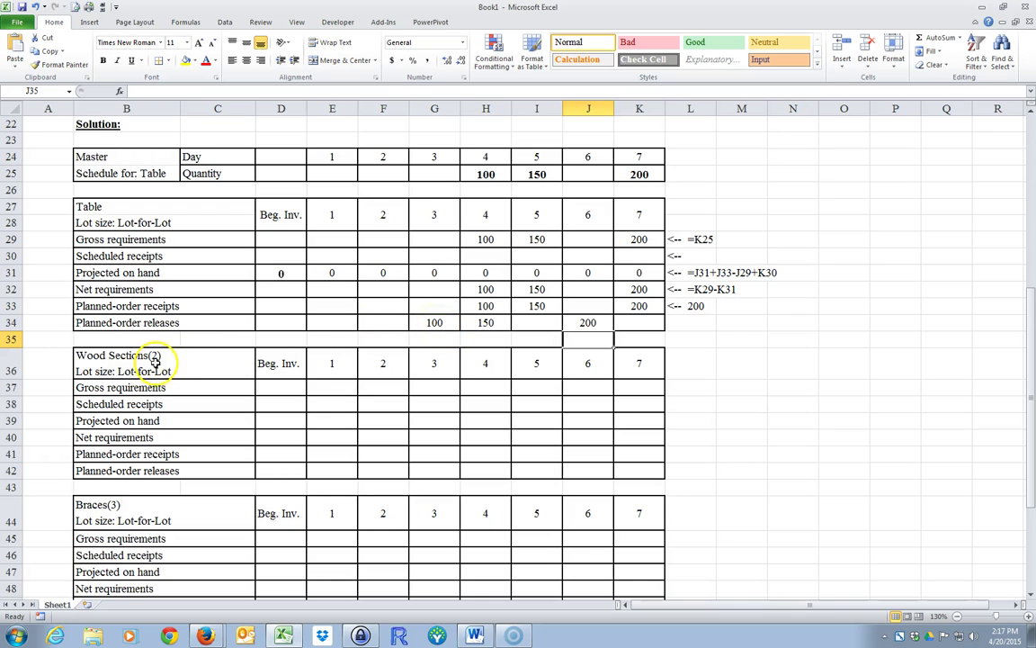
left_click(430, 388)
type("=")
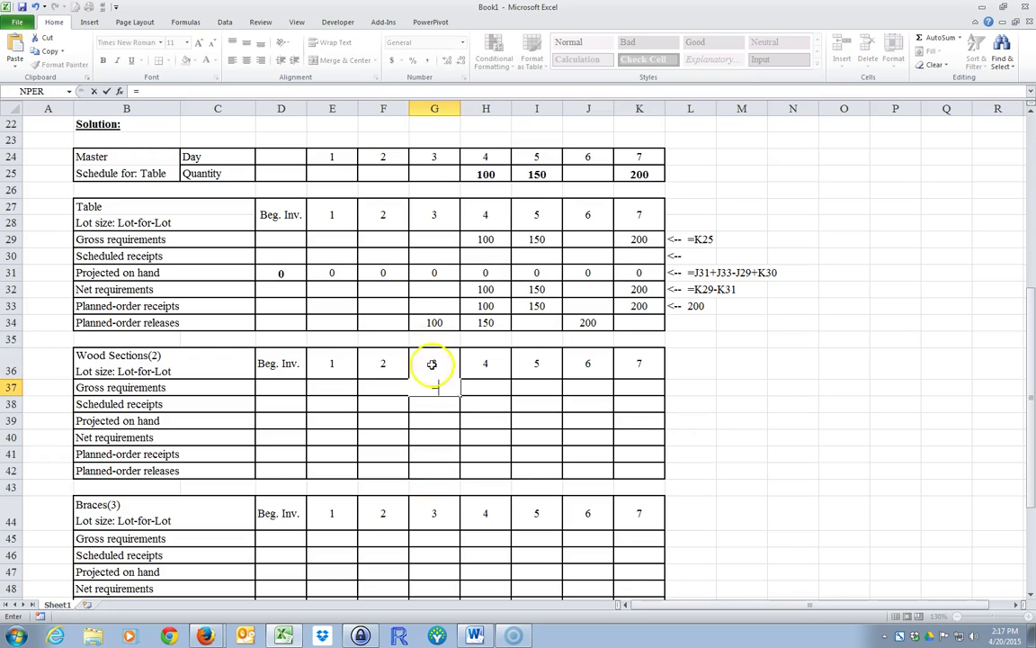
left_click(434, 322)
type("*2")
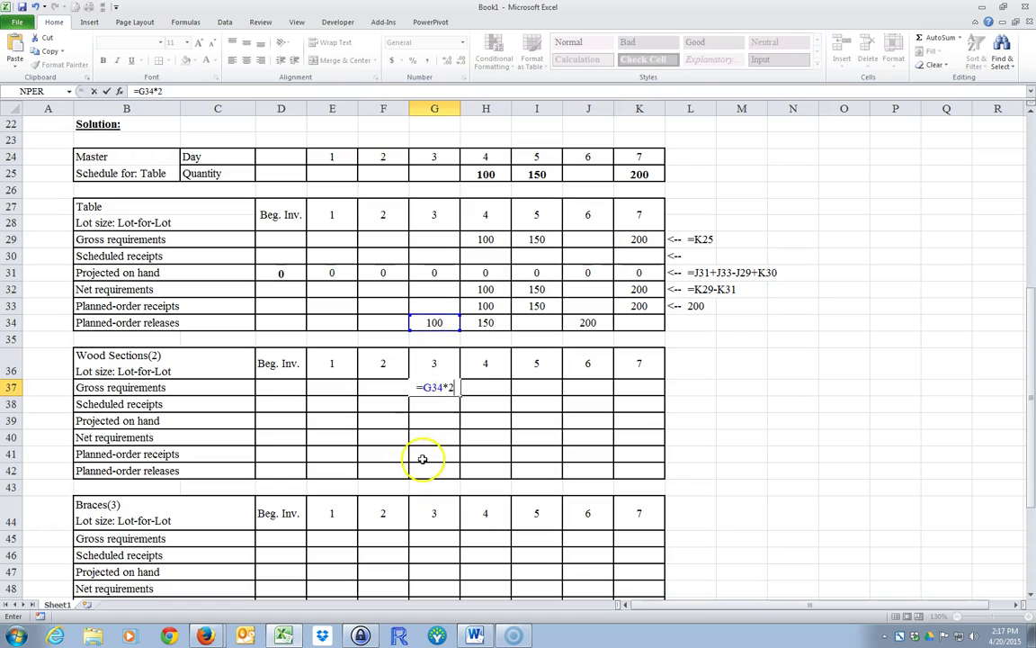
key("Return")
left_click(434, 388)
left_click_drag(460, 397, 594, 394)
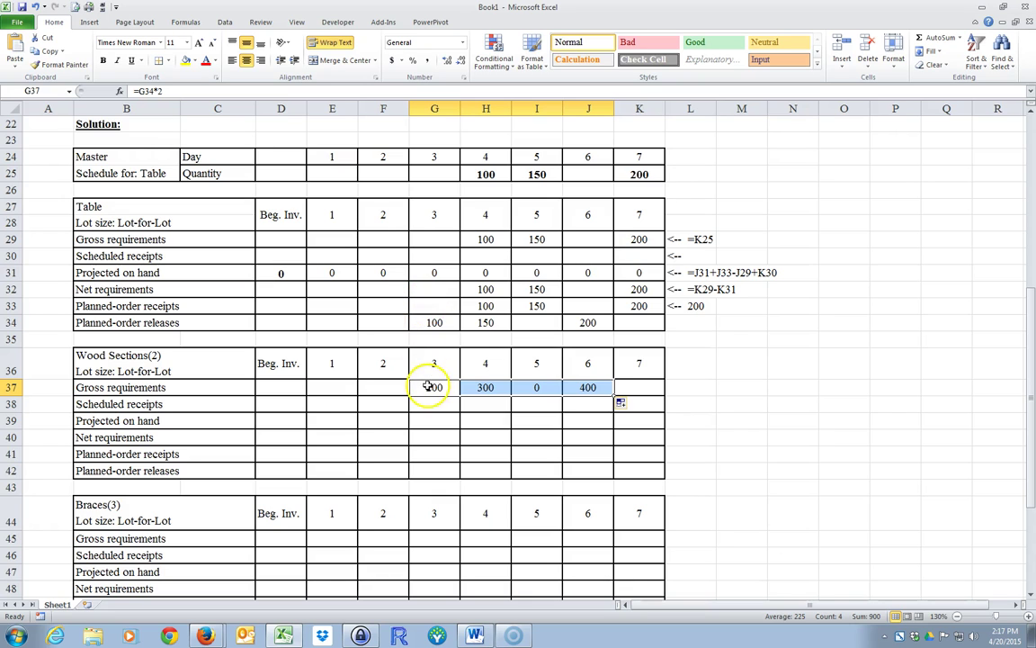
Clear the day 5 gross requirement in I37 of the Wood Sections plan.
left_click(532, 386)
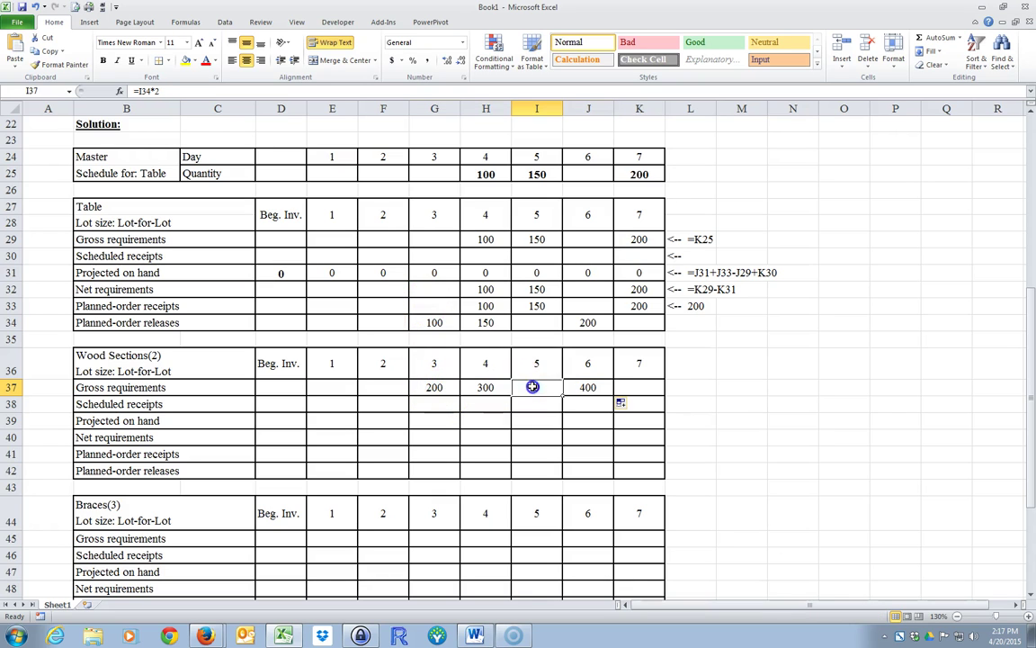
right_click(533, 385)
left_click(477, 450)
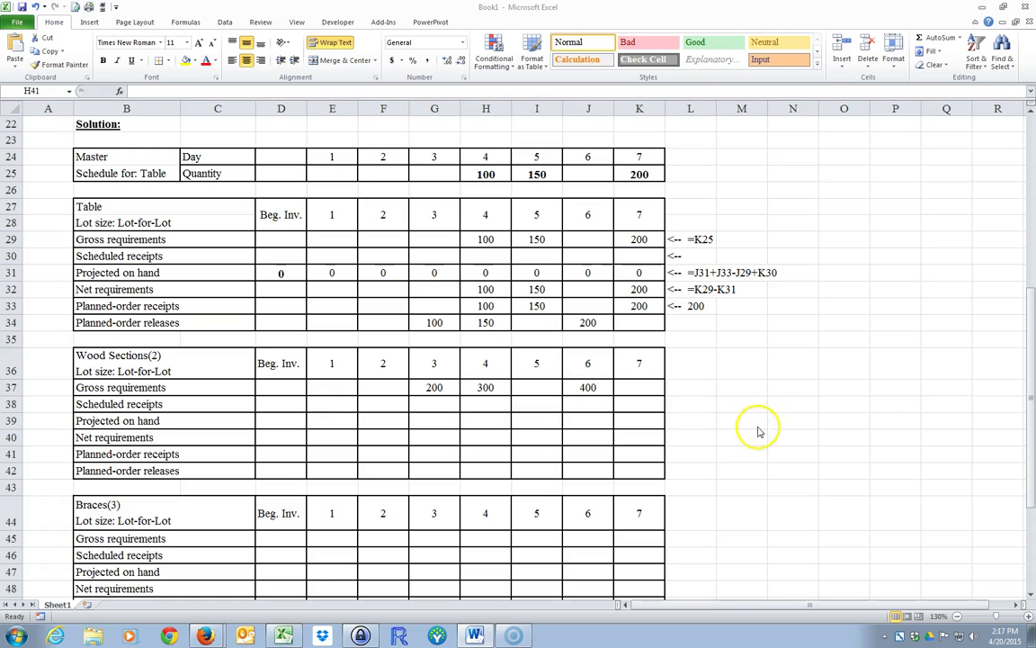
Check the problem statement for scheduled receipts and enter 100 for Wood Sections on day 2.
scroll(752, 432, "up", 4)
scroll(493, 316, "up", 3)
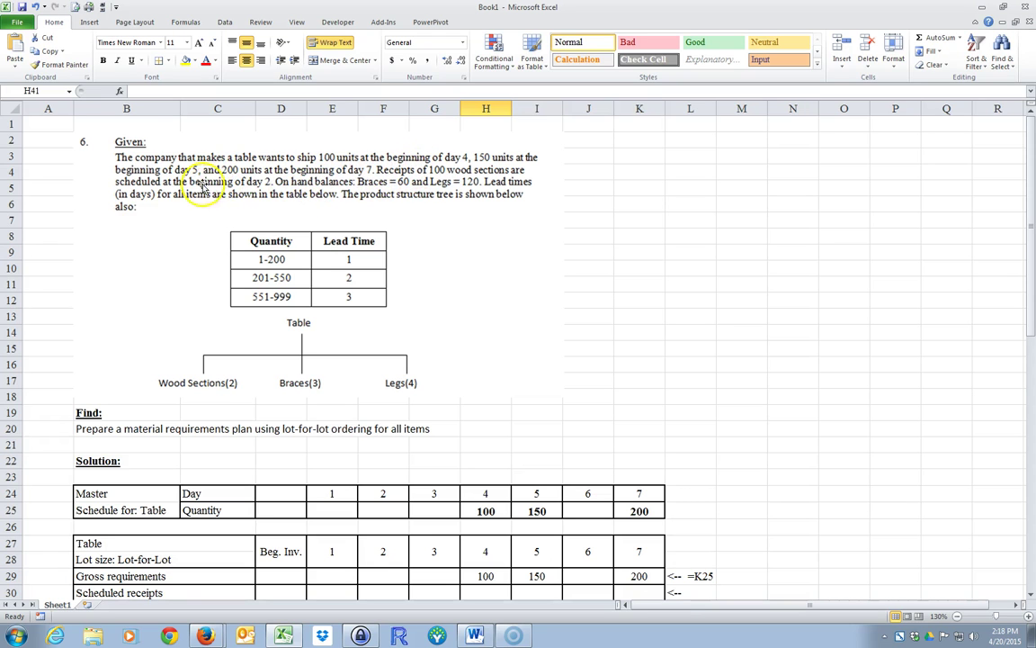
left_click(782, 296)
scroll(732, 331, "down", 4)
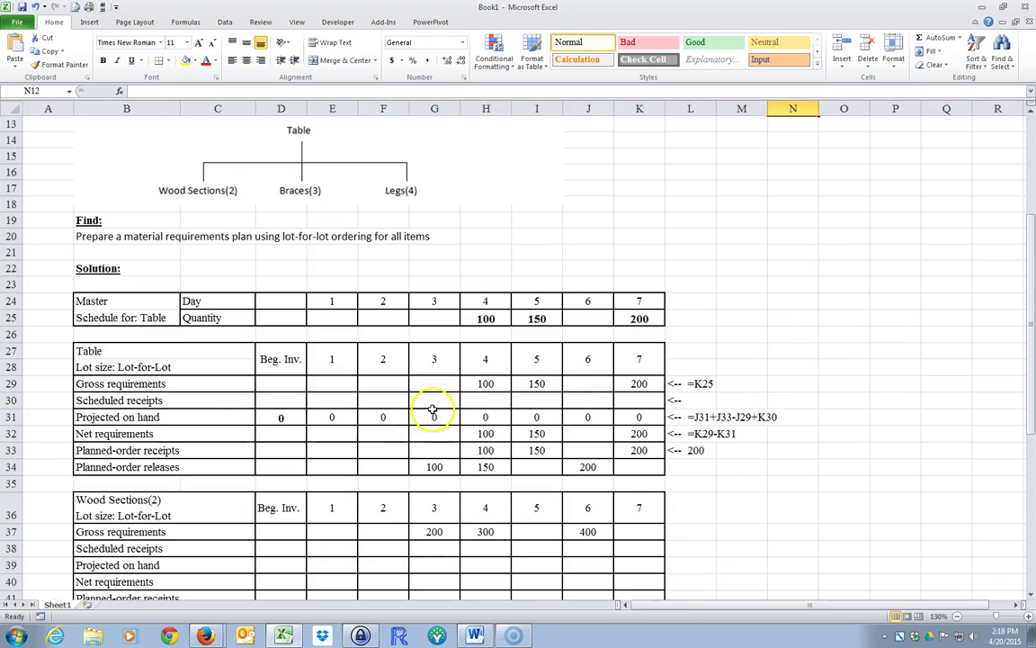
scroll(405, 449, "down", 2)
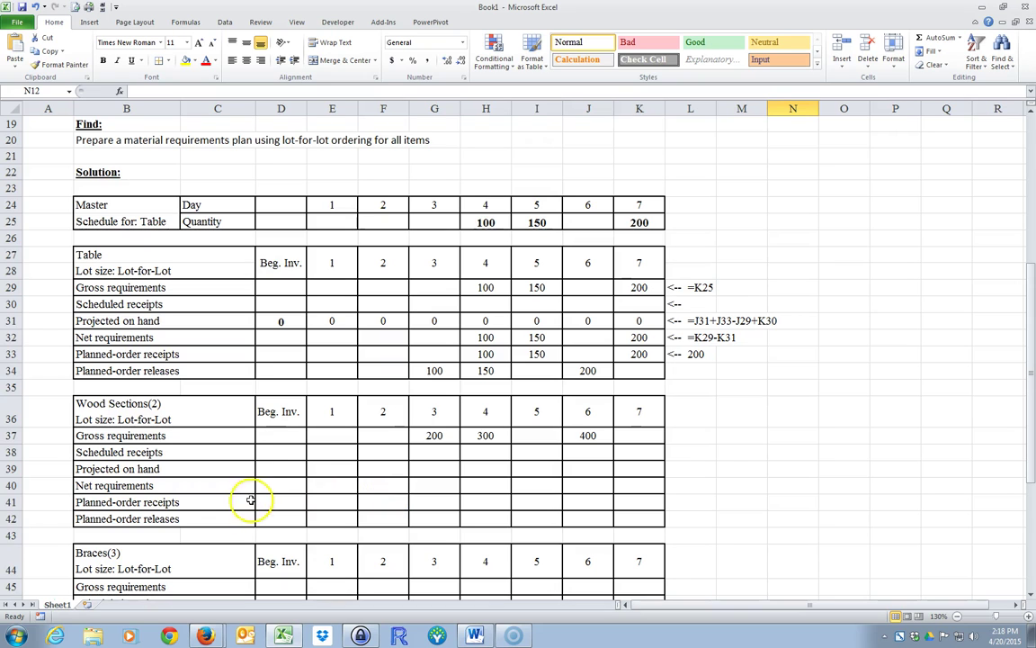
left_click(371, 454)
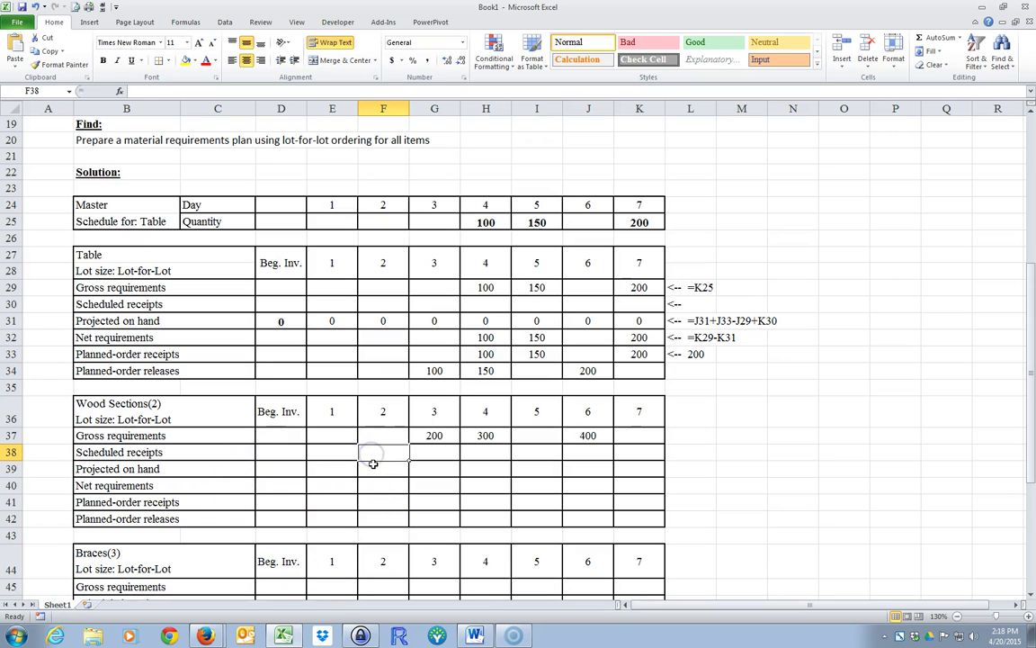
type("100")
key("Return")
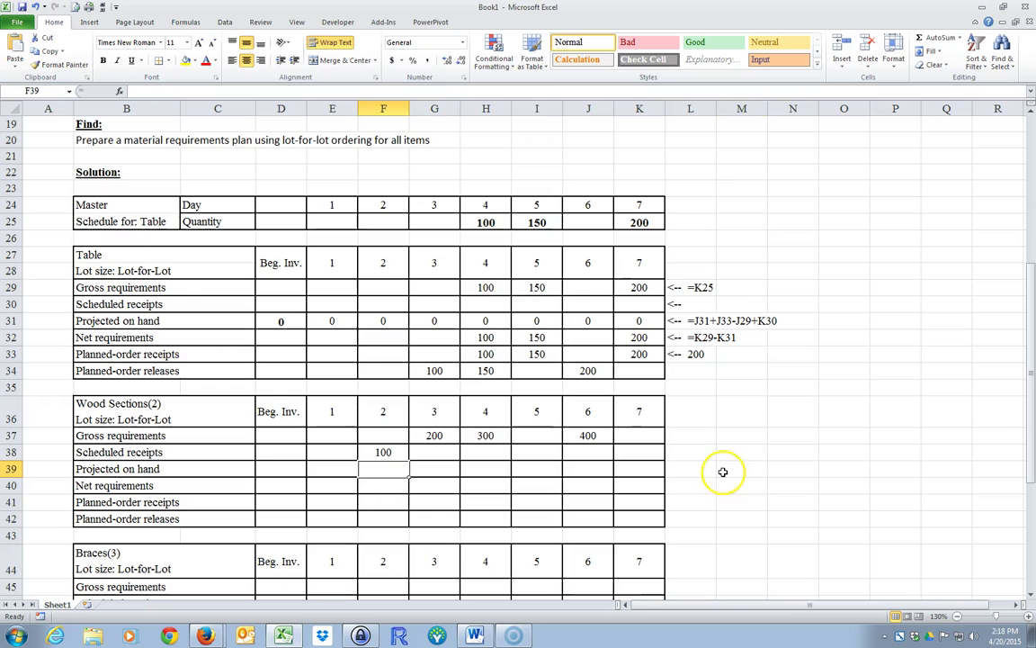
Enter 0 as the beginning inventory in the Wood Sections projected on hand row.
left_click(722, 472)
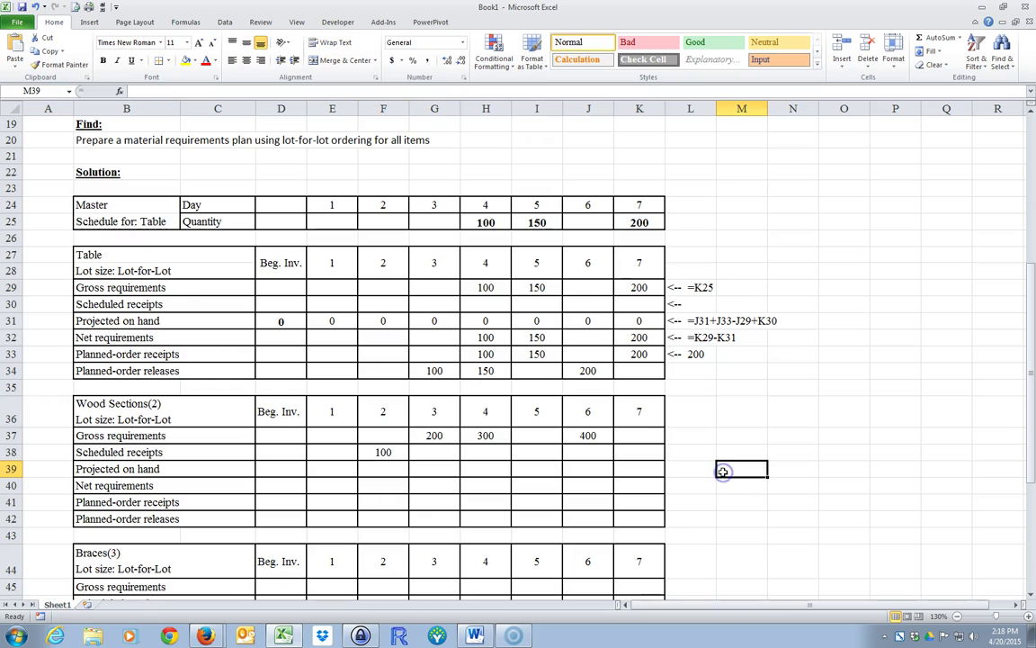
left_click(271, 469)
key("Return")
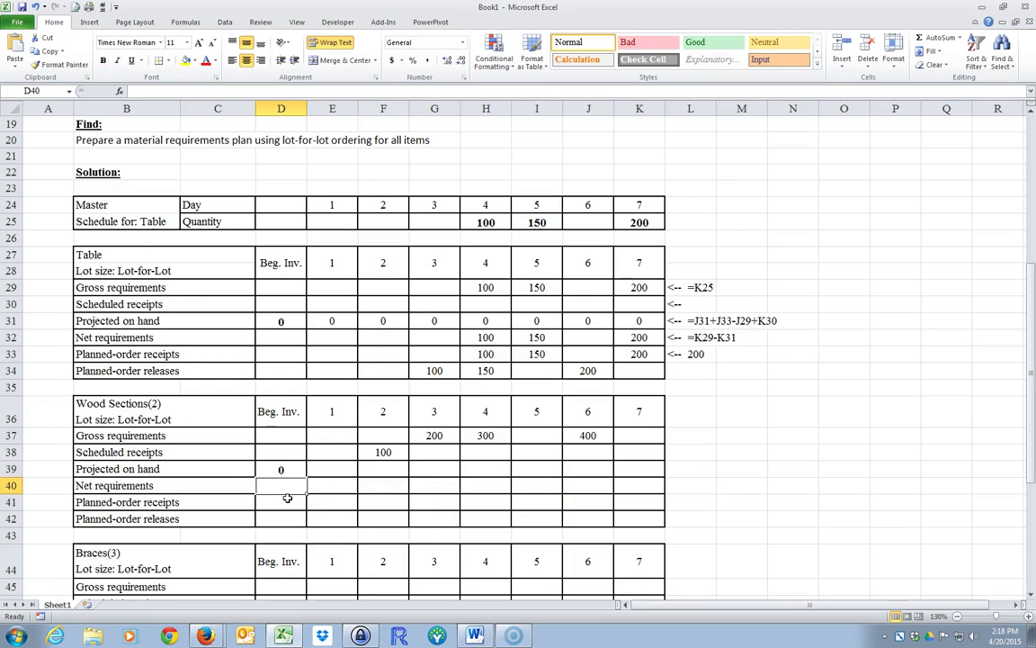
type("+")
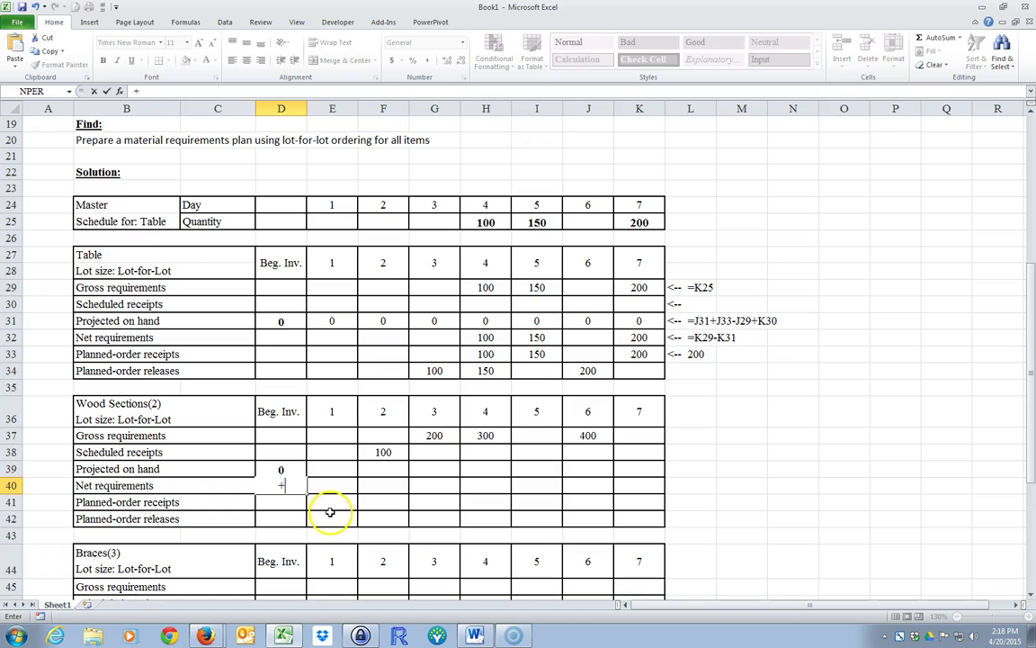
key("Return")
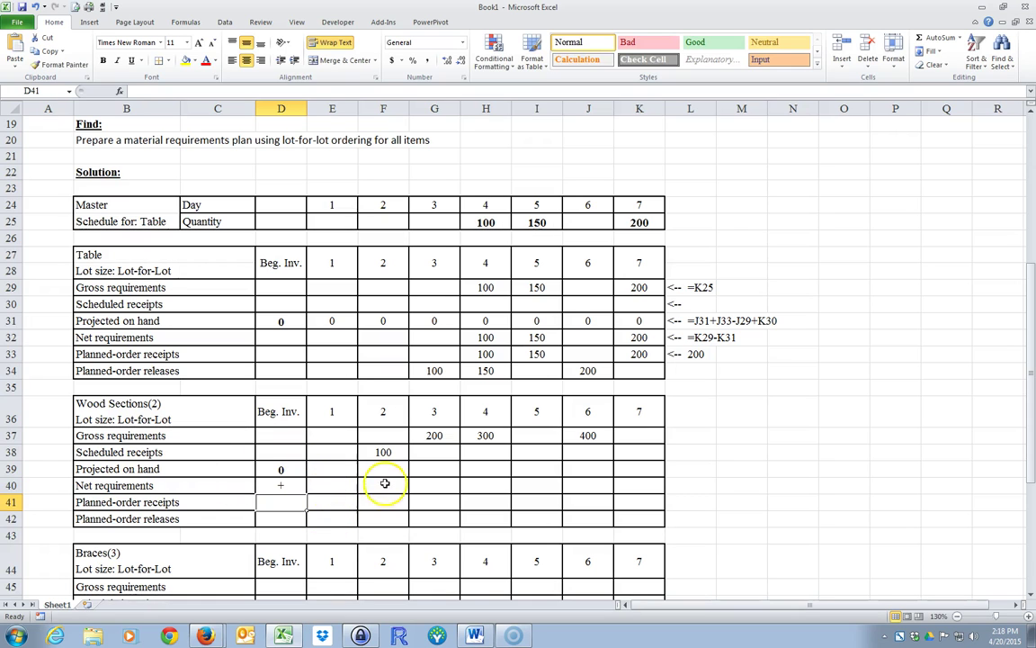
left_click(276, 482)
right_click(276, 484)
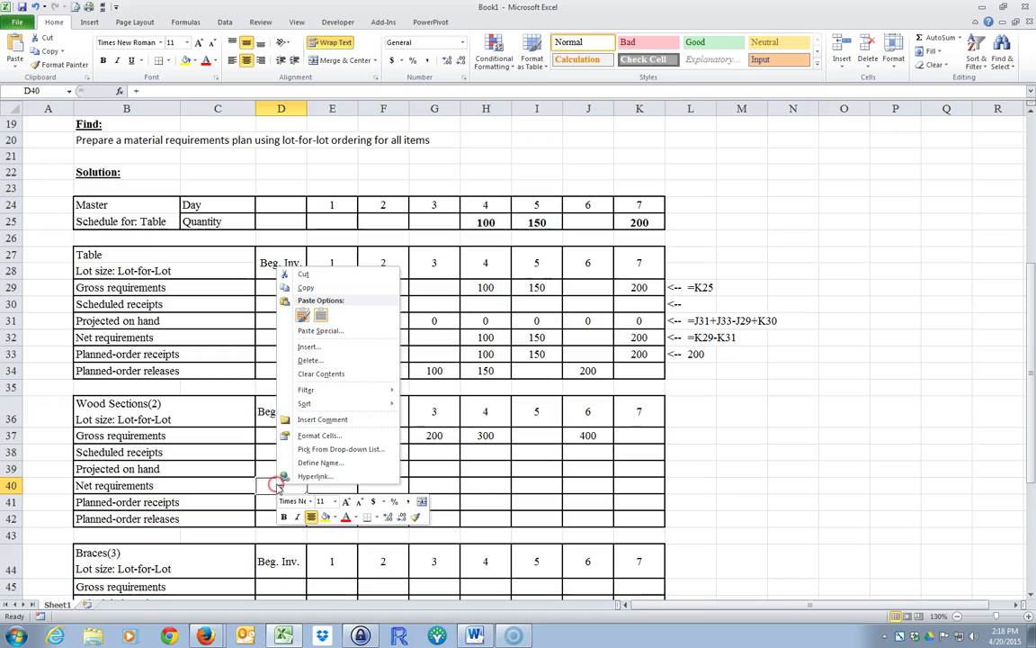
left_click(324, 371)
left_click(406, 484)
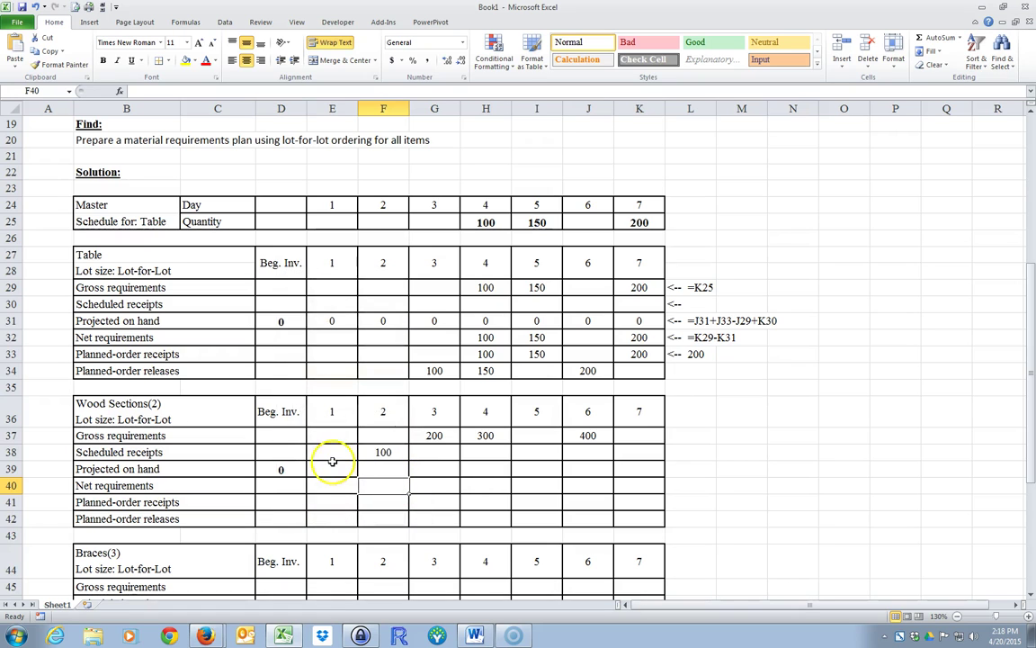
Copy the Table's day 1 projected on hand formula from E31 into E39 of the Wood Sections plan.
left_click(331, 320)
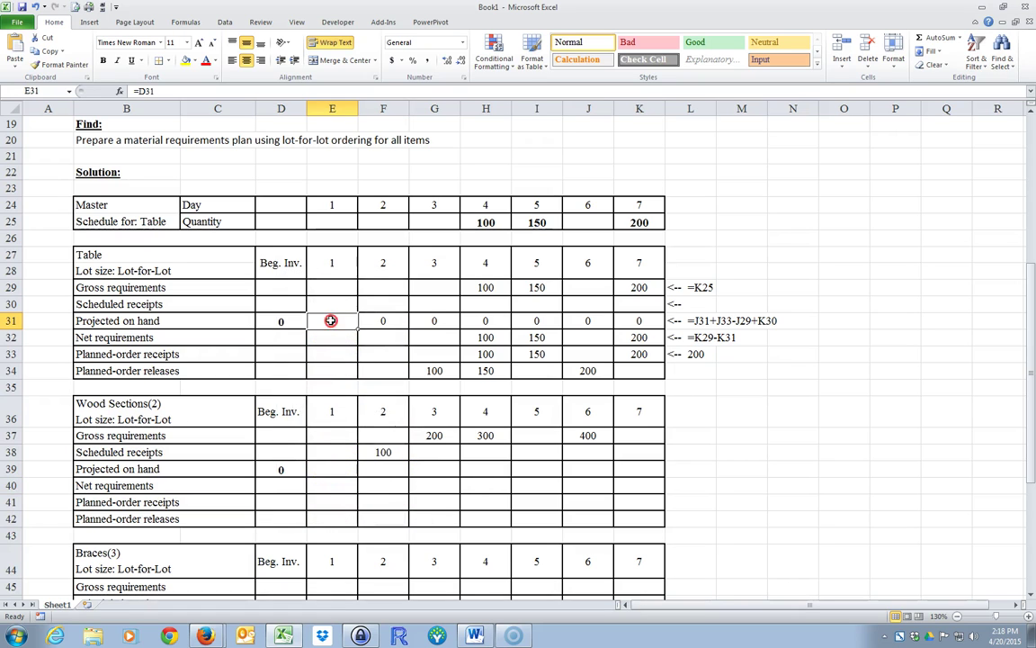
right_click(331, 320)
left_click(378, 344)
left_click(332, 472)
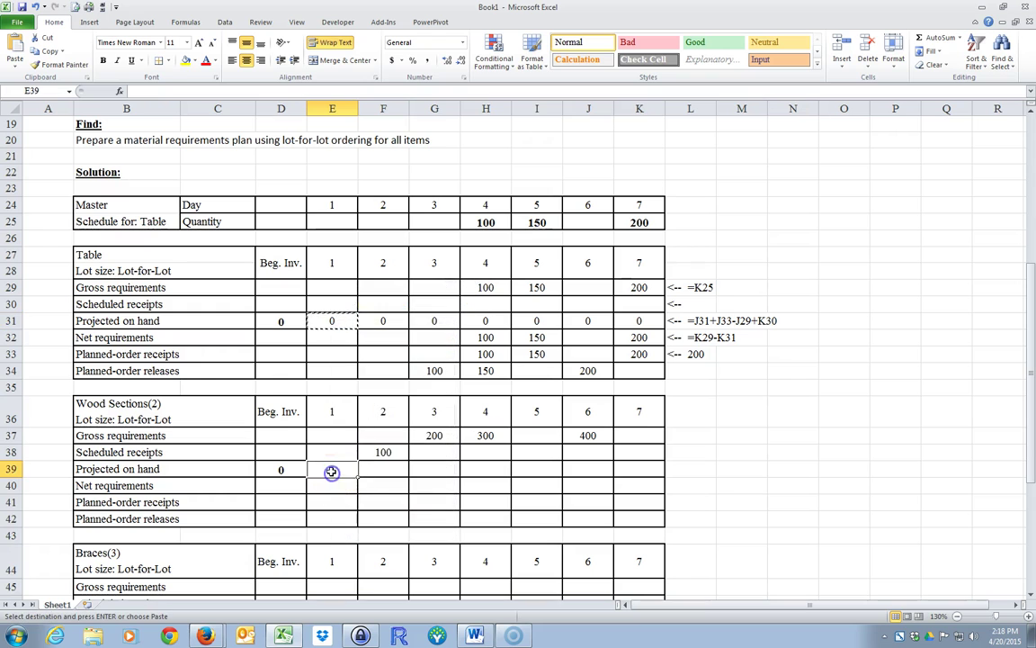
right_click(332, 472)
left_click(353, 302)
Copy the Table's day 2 projected on hand formula from F31 into F39 and fill it across to K39.
left_click(378, 320)
right_click(381, 320)
left_click(400, 344)
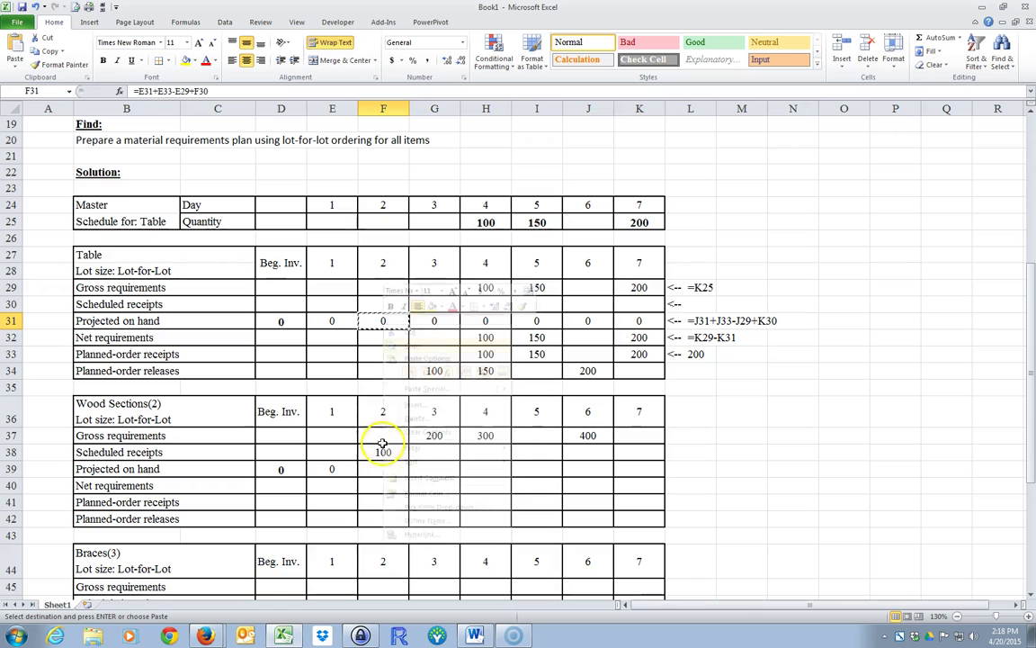
left_click(384, 469)
right_click(384, 469)
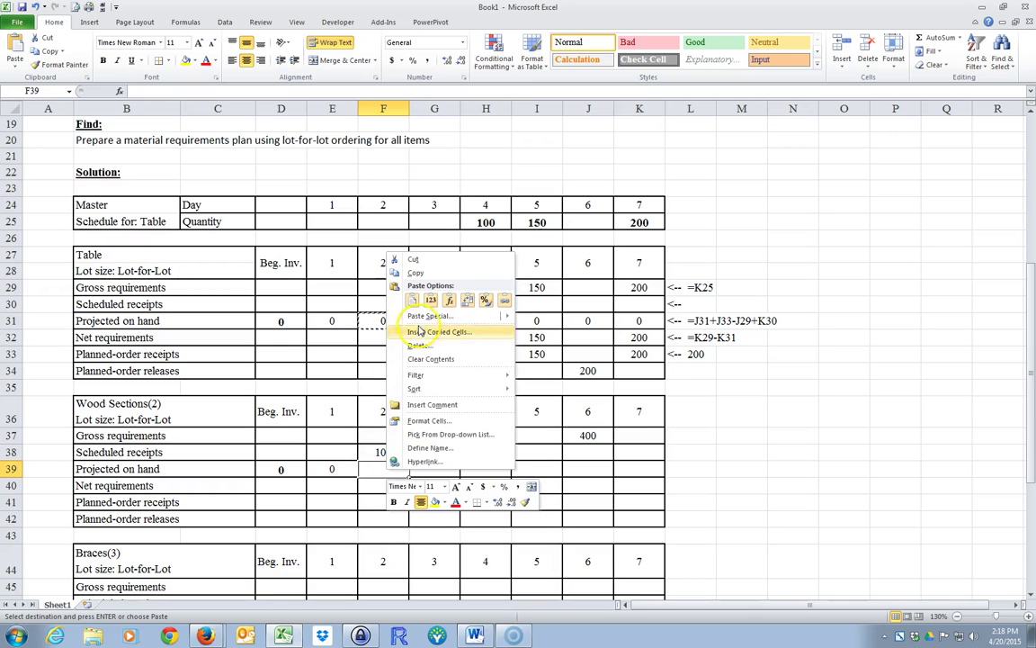
left_click(413, 301)
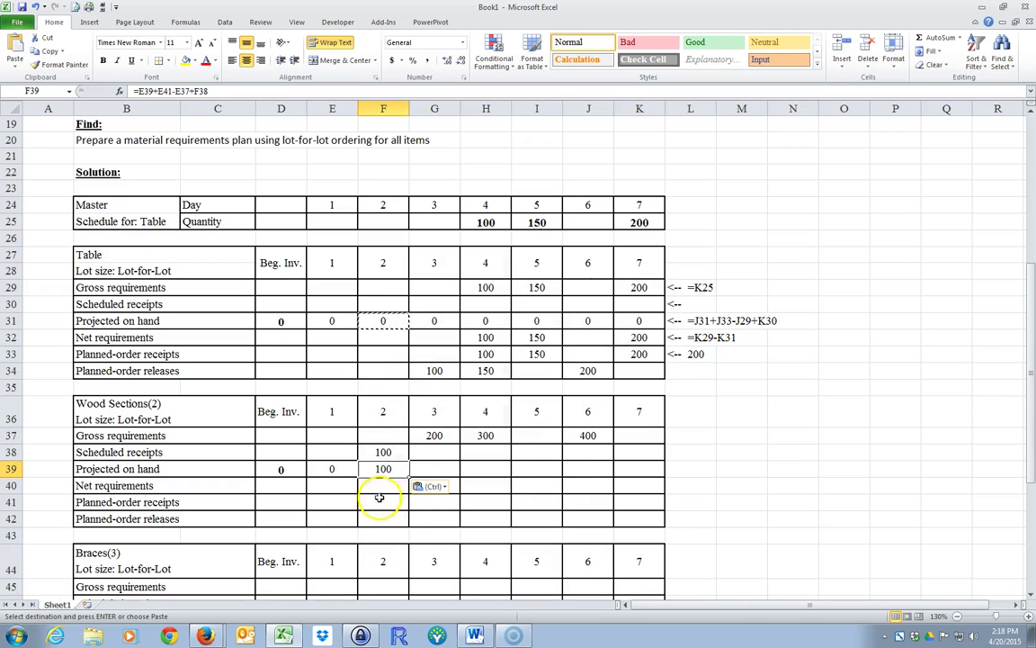
left_click_drag(410, 477, 641, 479)
left_click(408, 508)
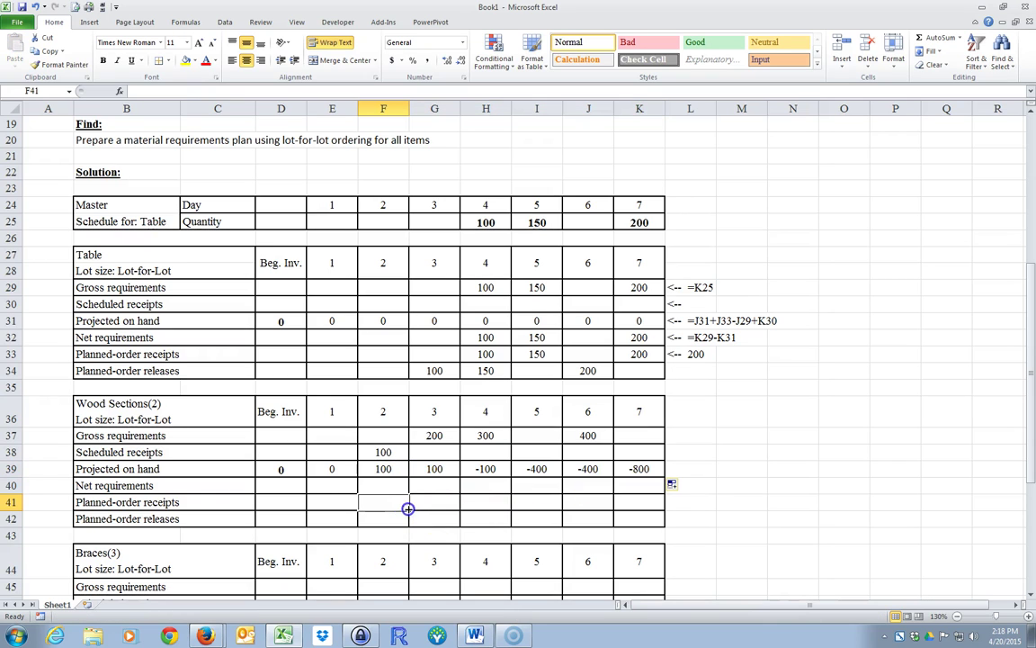
Check the Wood Sections projected on hand formulas and enter =G37-G39 as the day 3 net requirement.
left_click(280, 468)
key("Right")
key("Right")
key("Right")
key("Left")
left_click(376, 468)
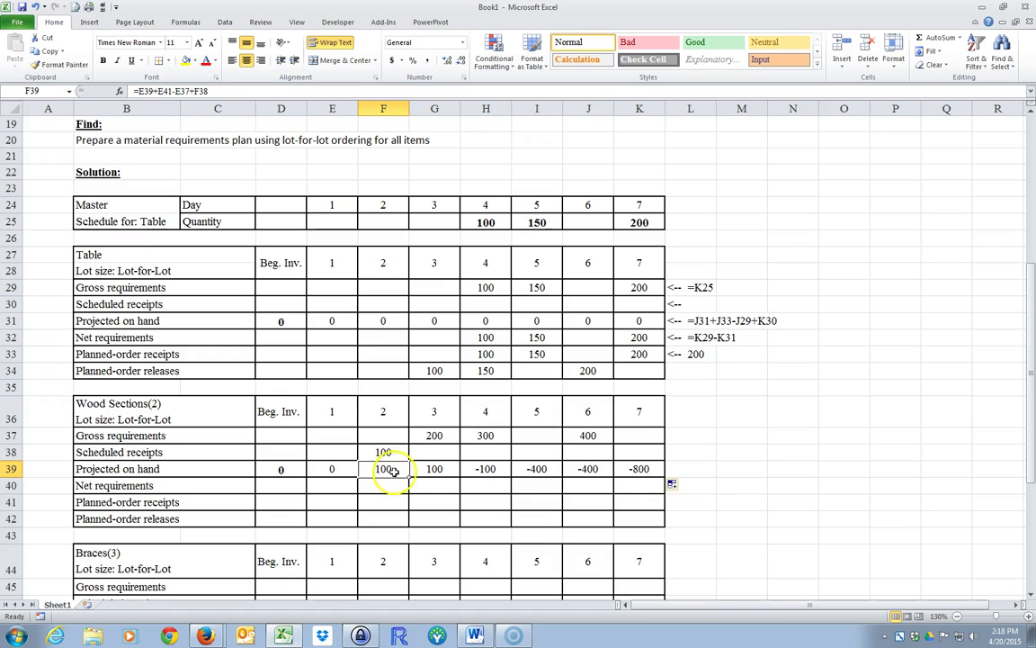
left_click(427, 490)
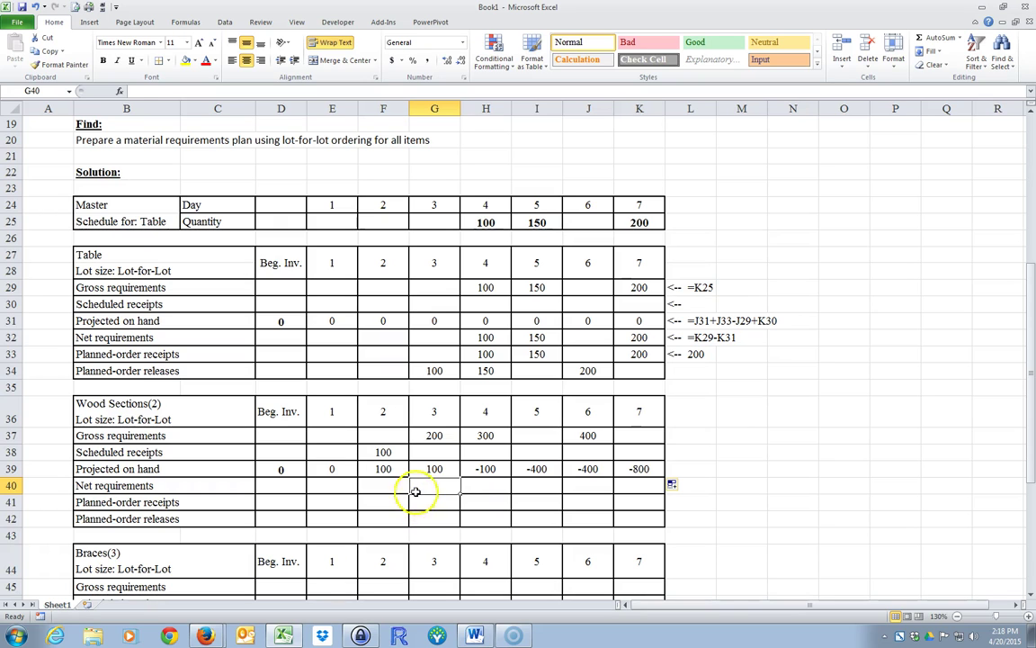
type("=")
left_click(435, 436)
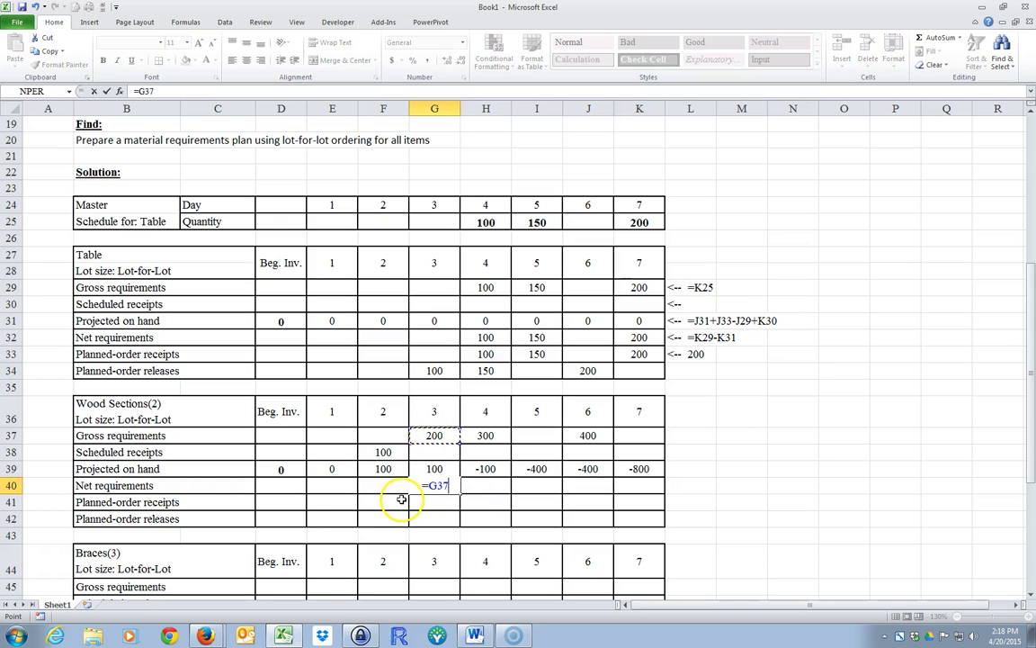
type("-")
left_click(421, 468)
key("Return")
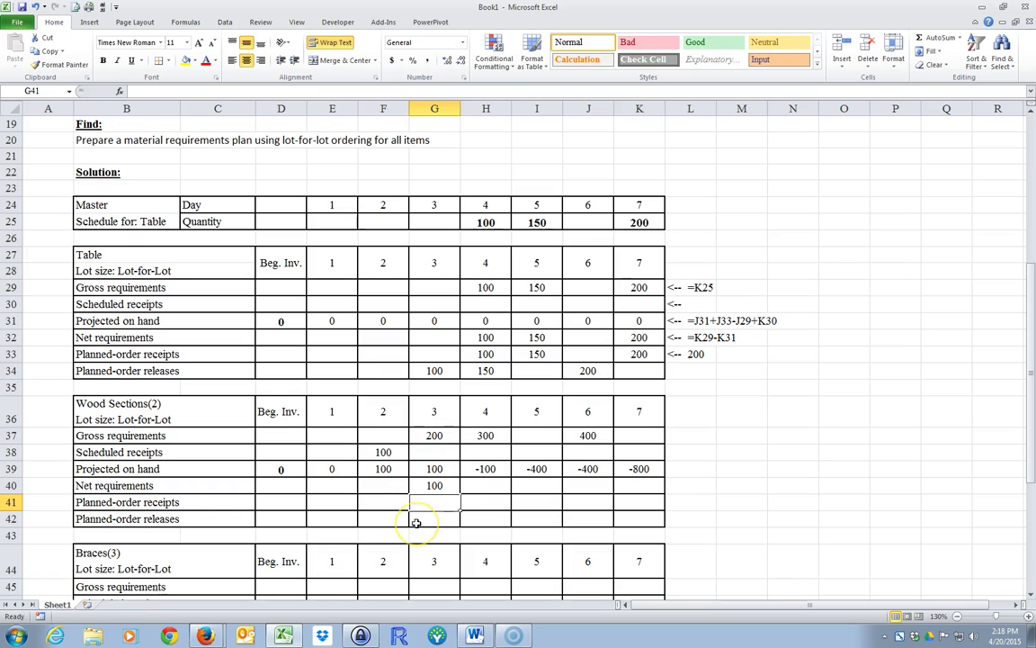
Enter =G40 as the day 3 Wood Sections planned-order receipt and fill G40:G41 across to day 7.
left_click(433, 522)
type("=")
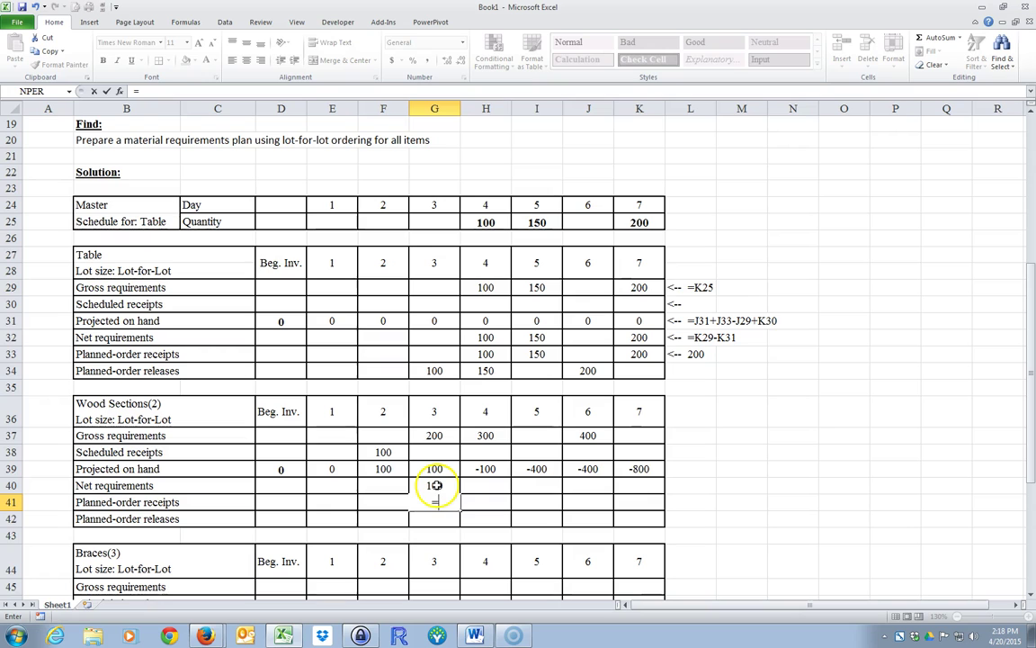
left_click(434, 485)
key("Return")
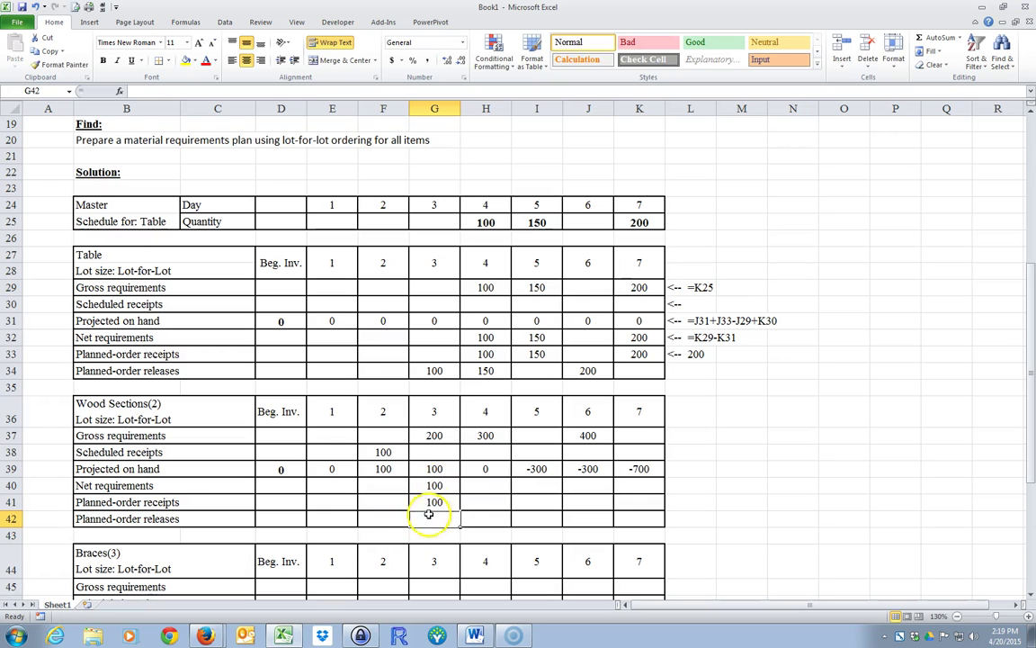
left_click_drag(434, 485, 643, 518)
left_click(715, 495)
Clear the Wood Sections net requirements and planned-order receipts for days 5 and 7.
left_click_drag(537, 485, 537, 501)
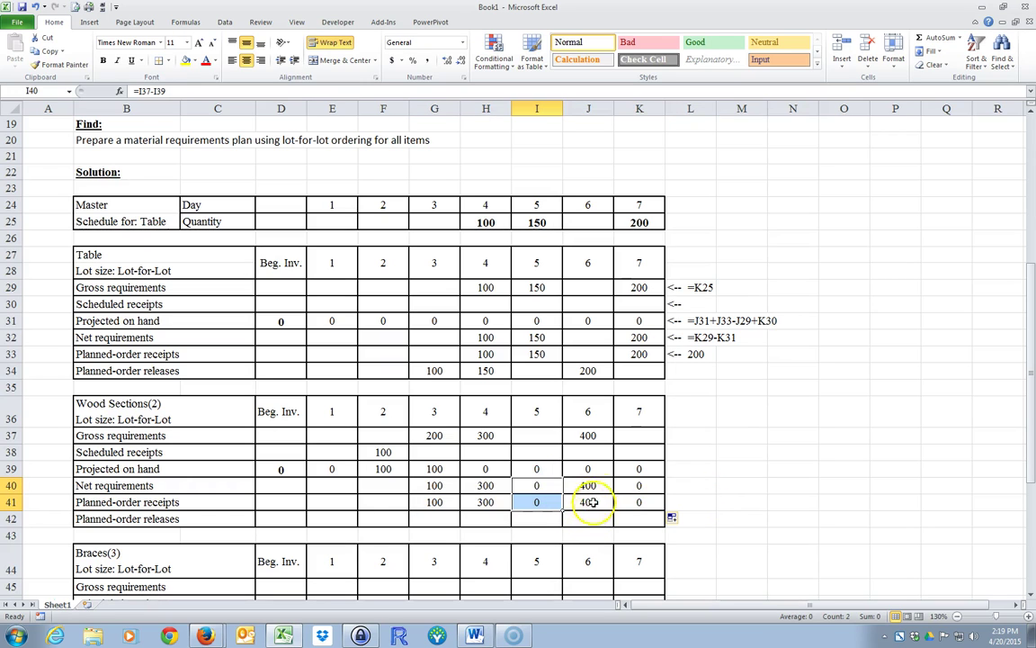
left_click_drag(639, 485, 639, 501)
right_click(636, 501)
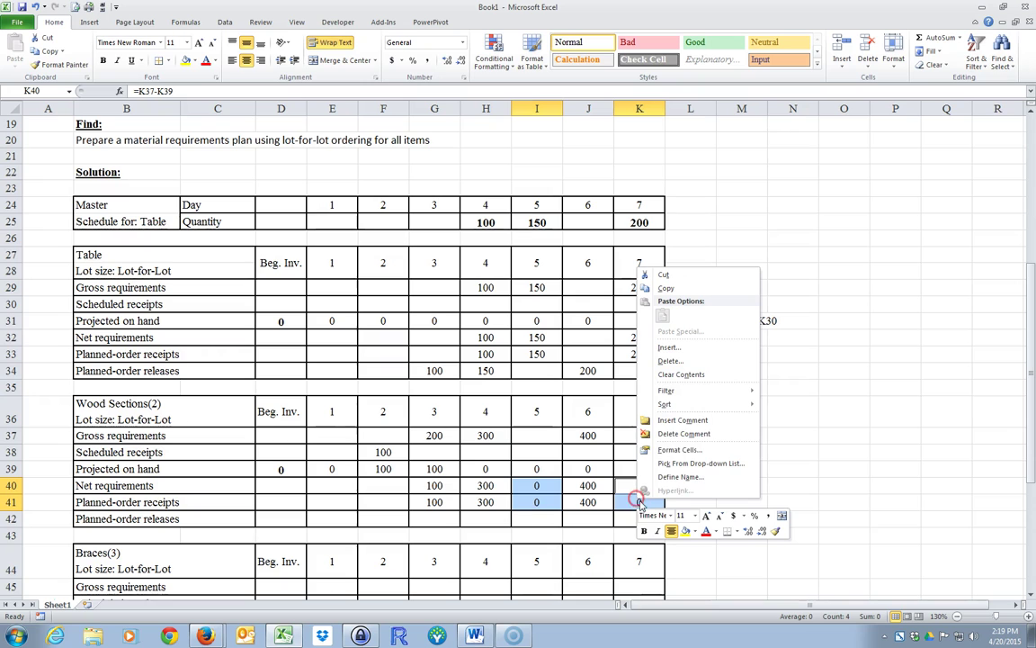
left_click(674, 376)
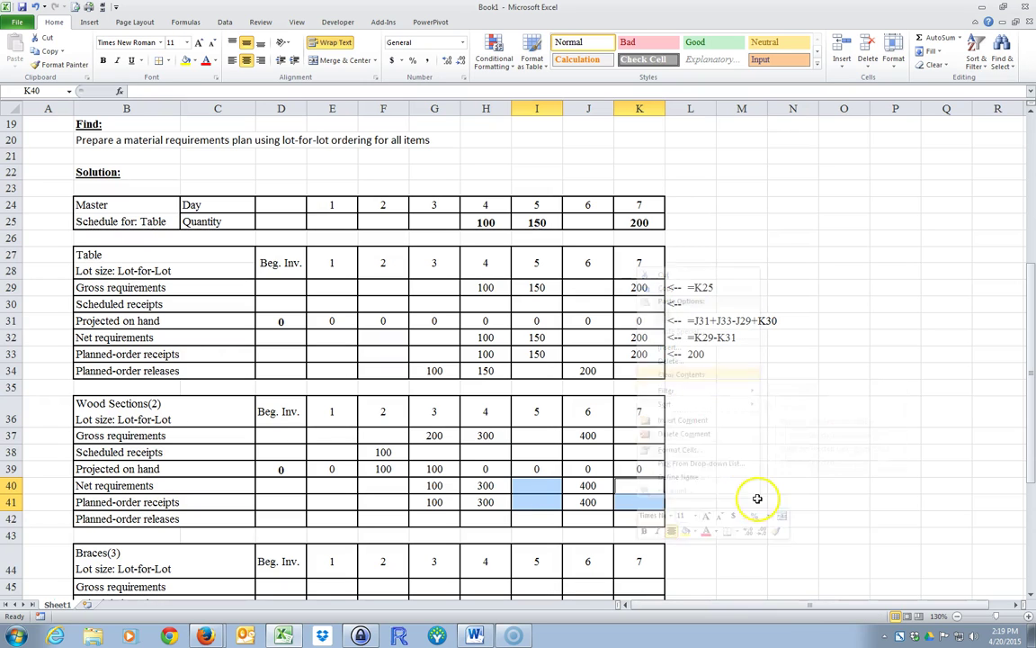
left_click(741, 502)
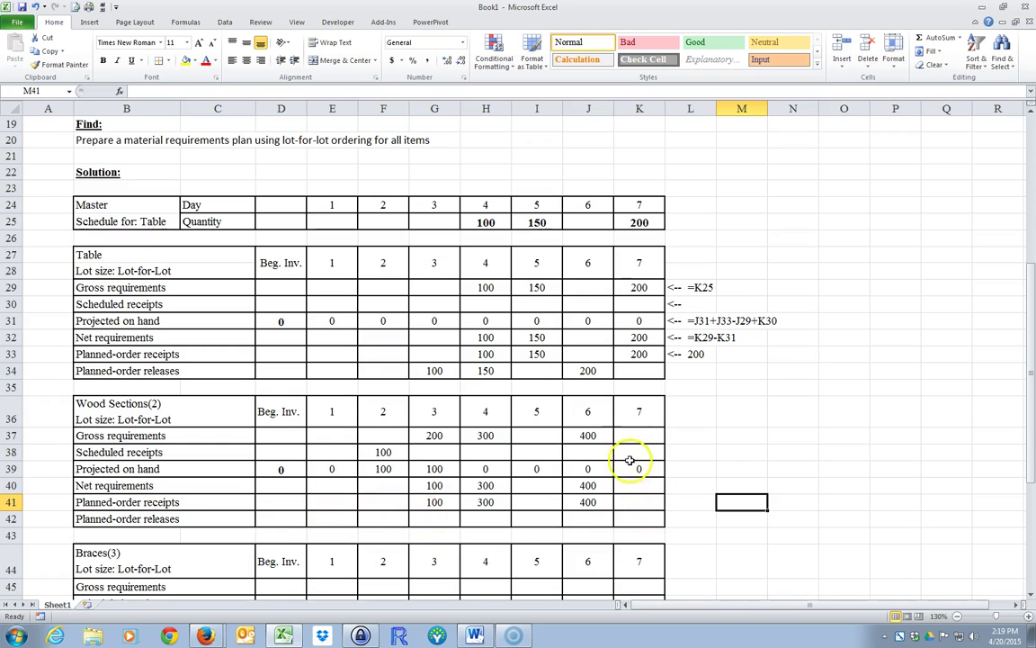
Clear the formula note in L30 and copy the Table's formula notes L29:L33 to the Wood Sections plan starting at K37.
right_click(688, 304)
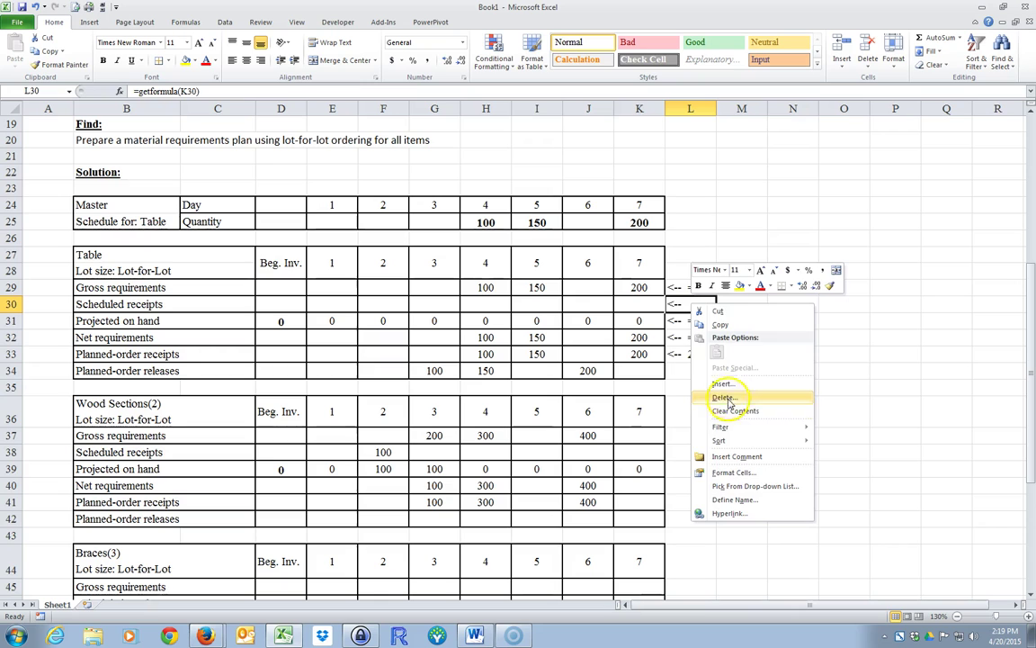
left_click(728, 411)
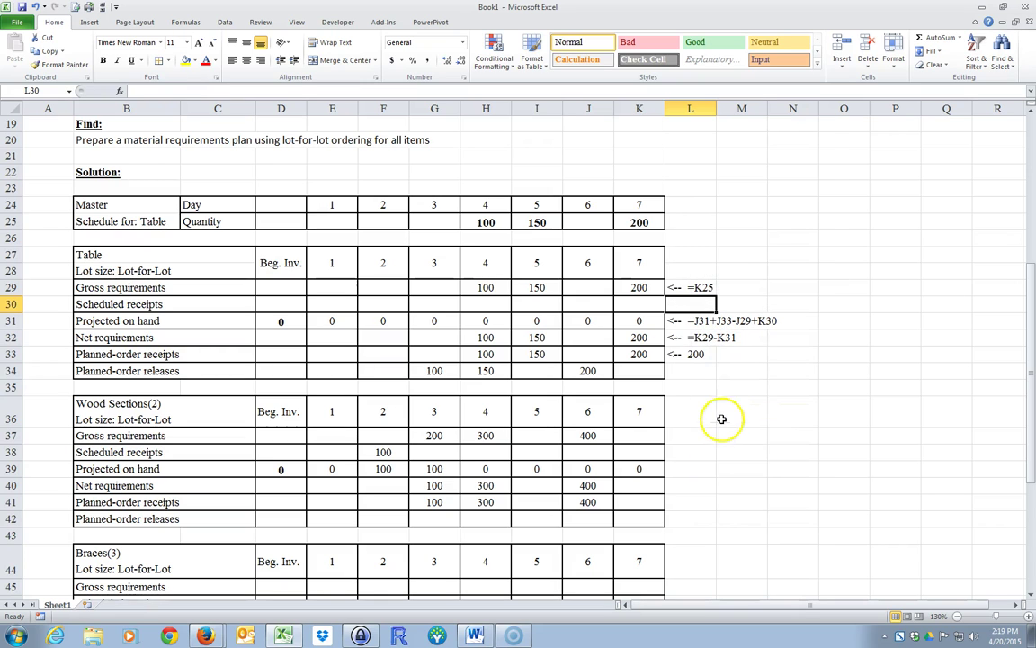
left_click_drag(677, 286, 679, 354)
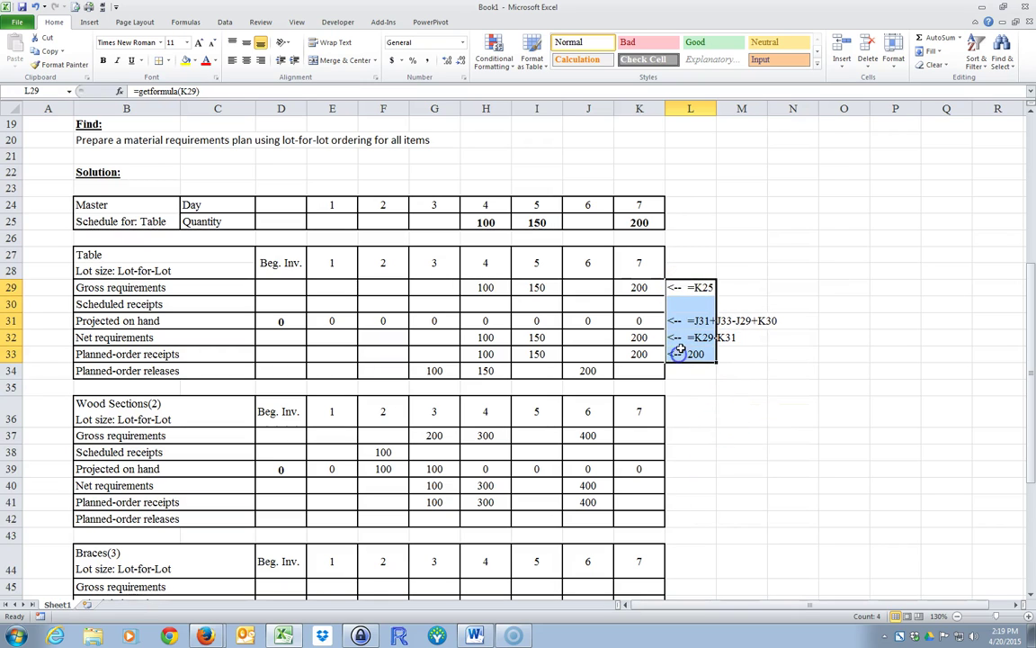
right_click(678, 354)
left_click(708, 365)
left_click(691, 435)
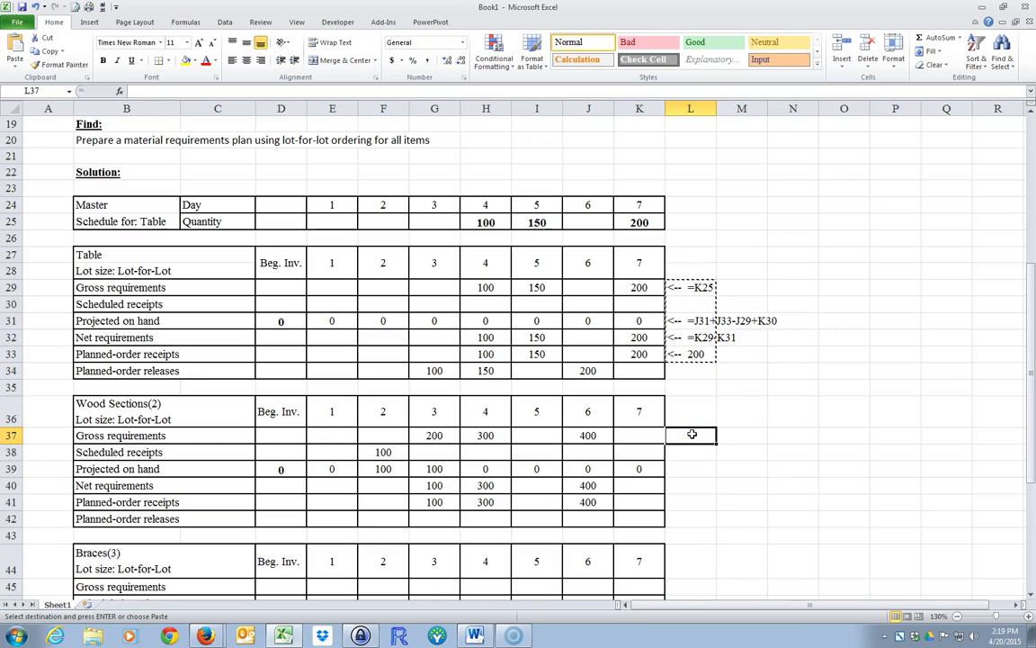
left_click(652, 434)
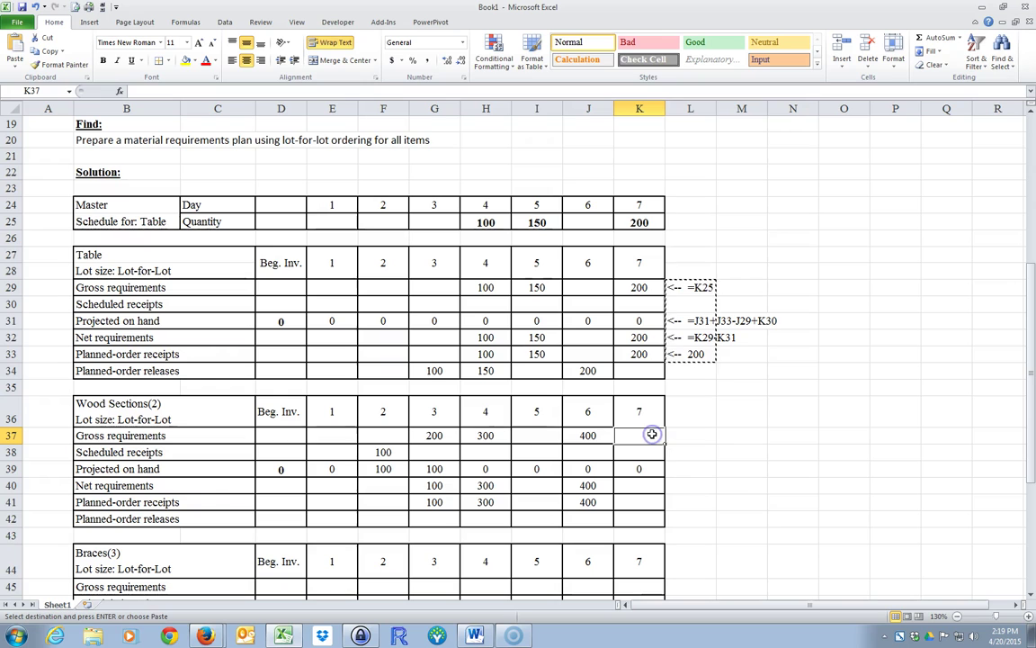
right_click(652, 434)
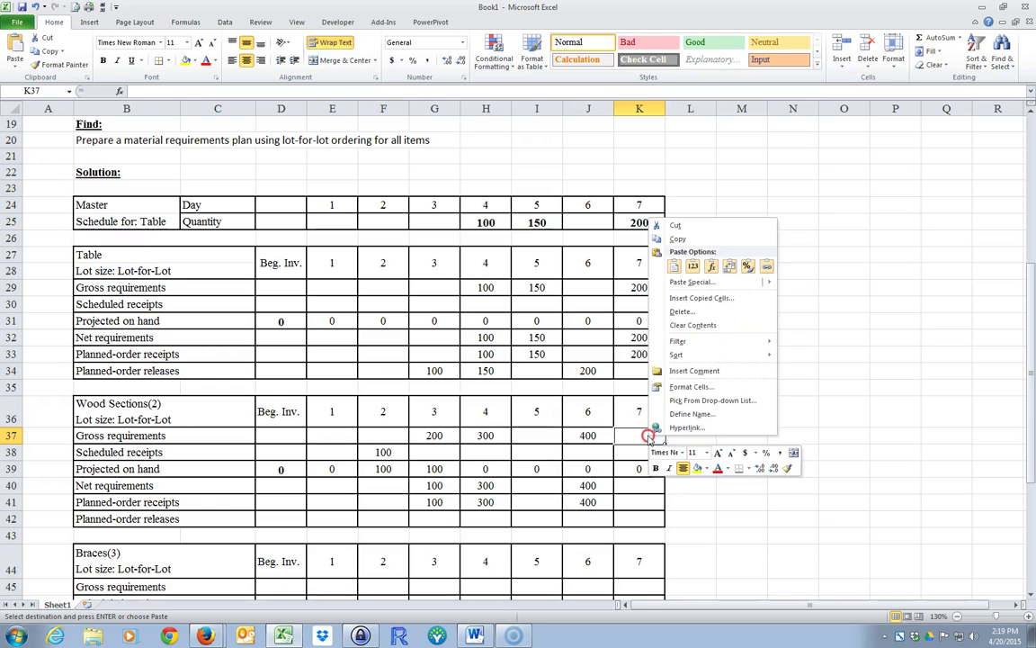
left_click(674, 267)
left_click(761, 467)
left_click(831, 508)
key("Escape")
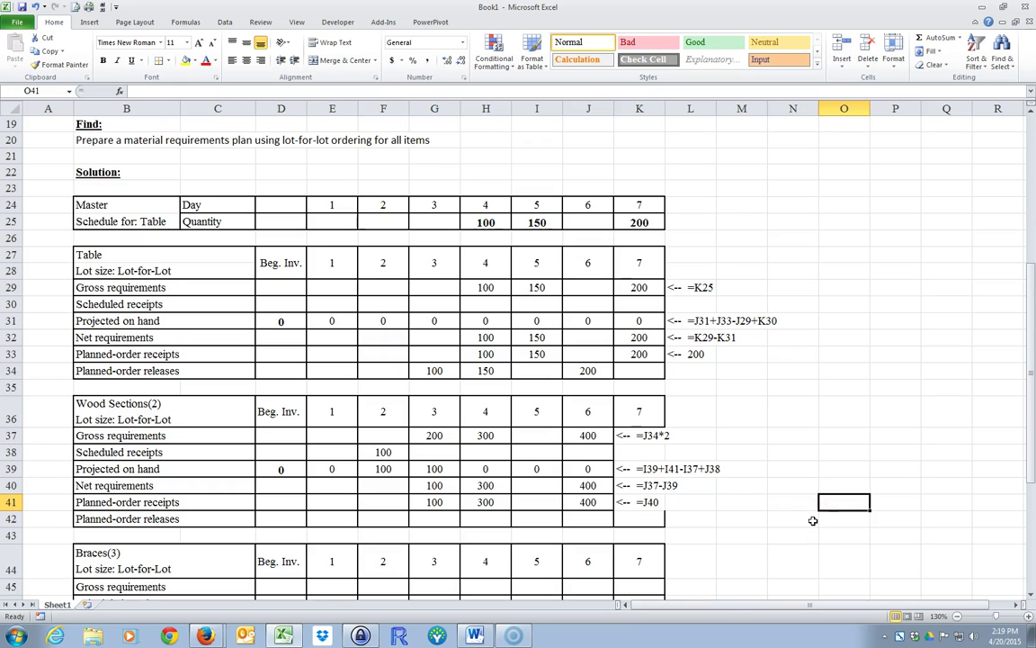
Enter =G41 in F42 as the day 2 planned-order release for Wood Sections.
scroll(792, 477, "down", 3)
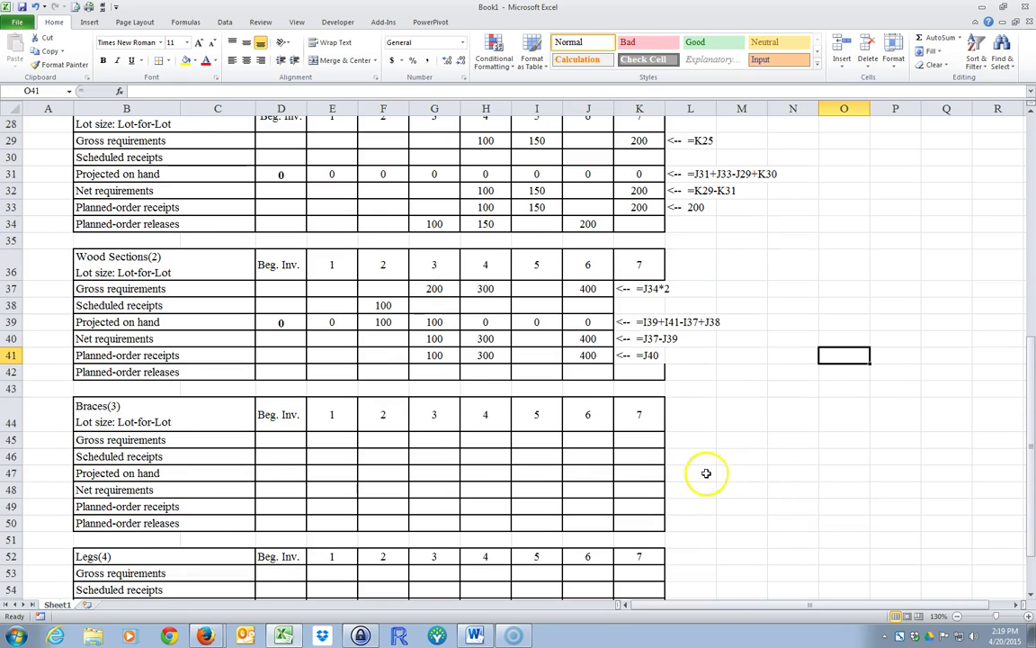
scroll(717, 477, "up", 3)
left_click(384, 521)
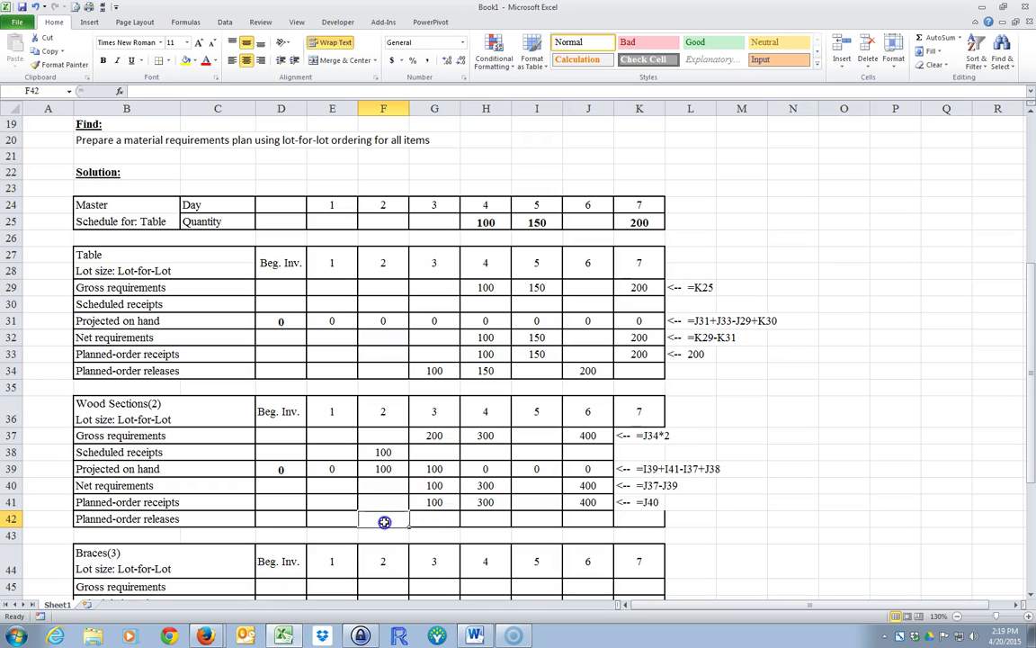
type("=")
left_click(421, 501)
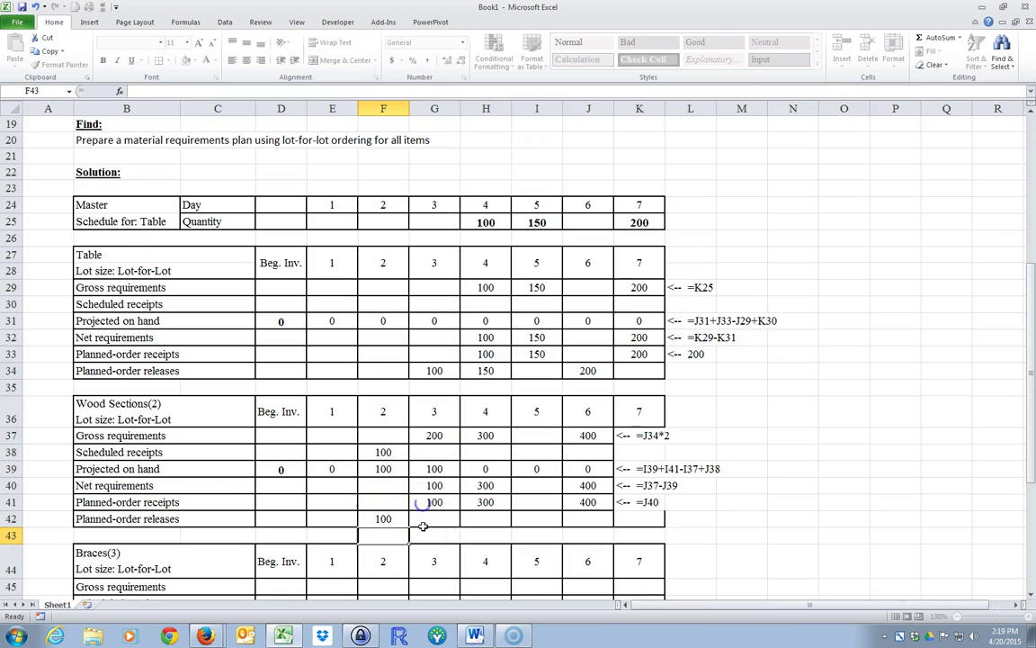
key("Return")
Check the lead-time table and extend the day 2 Wood Sections planned-order release in F42 to =G41+H41.
left_click(484, 501)
scroll(484, 504, "up", 6)
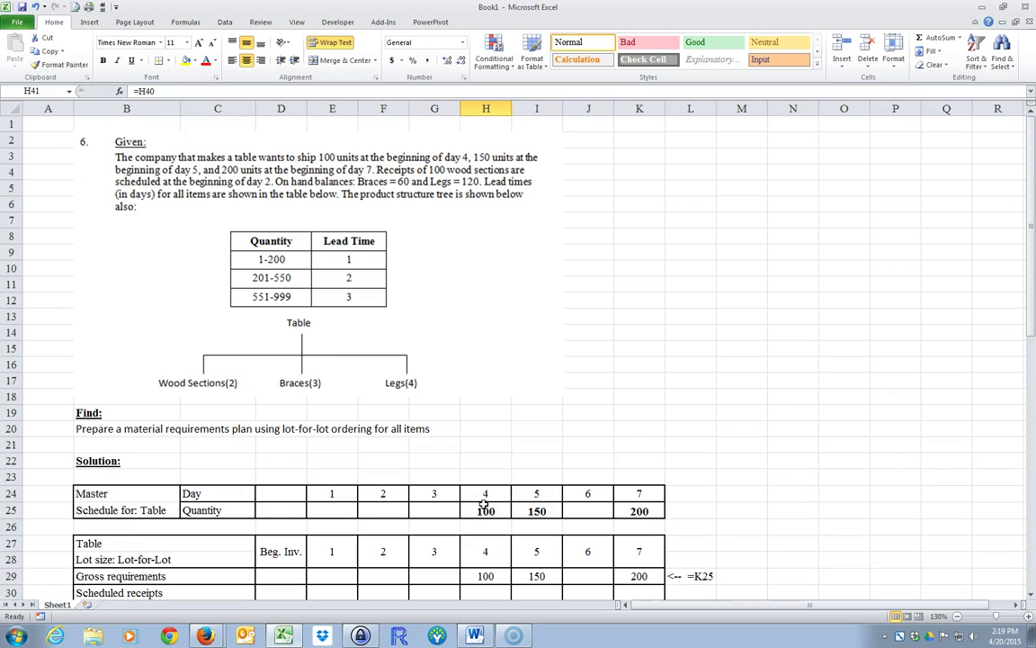
scroll(331, 299, "down", 9)
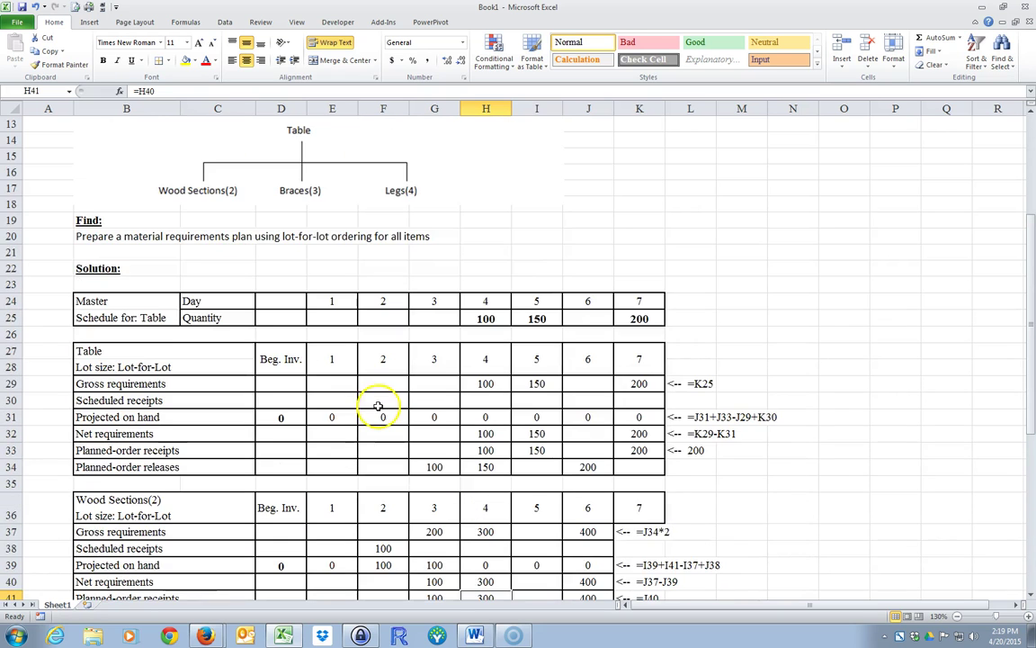
left_click(383, 371)
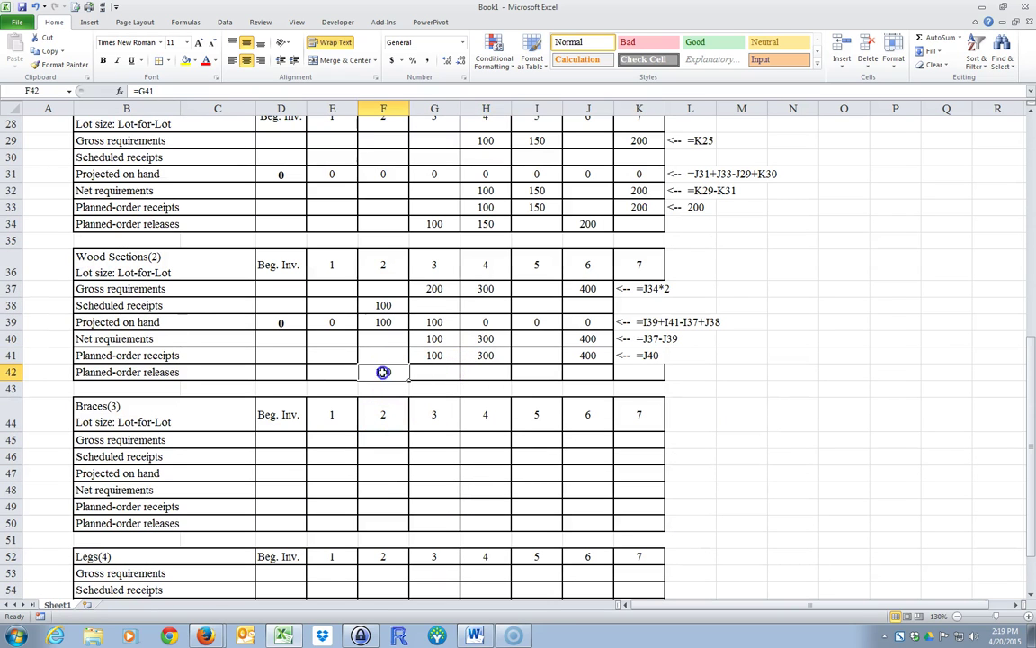
double_click(387, 373)
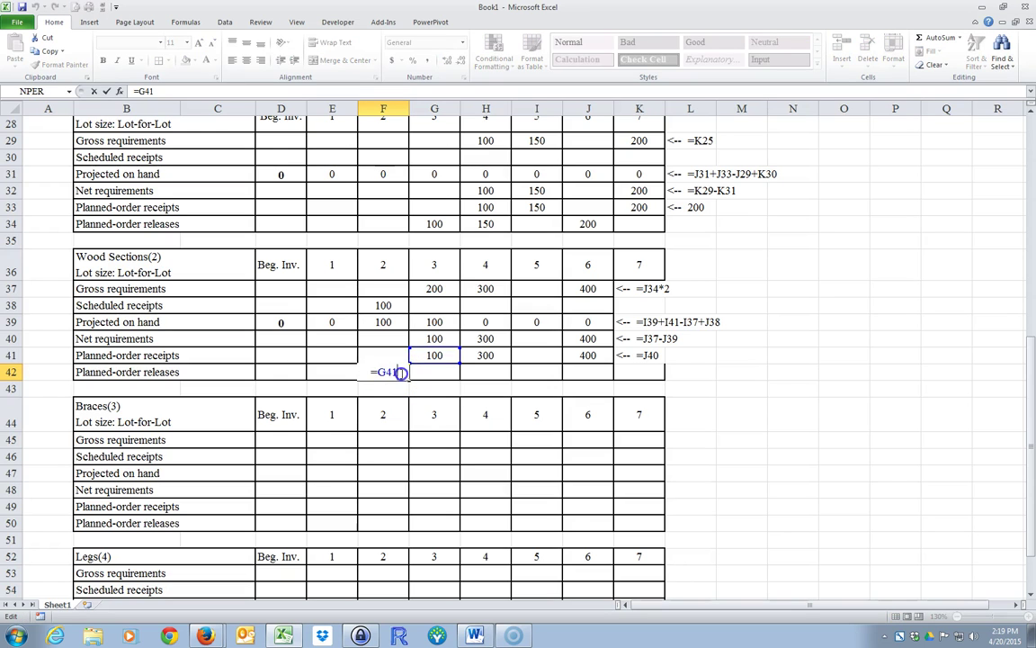
type("+")
left_click(470, 357)
key("Return")
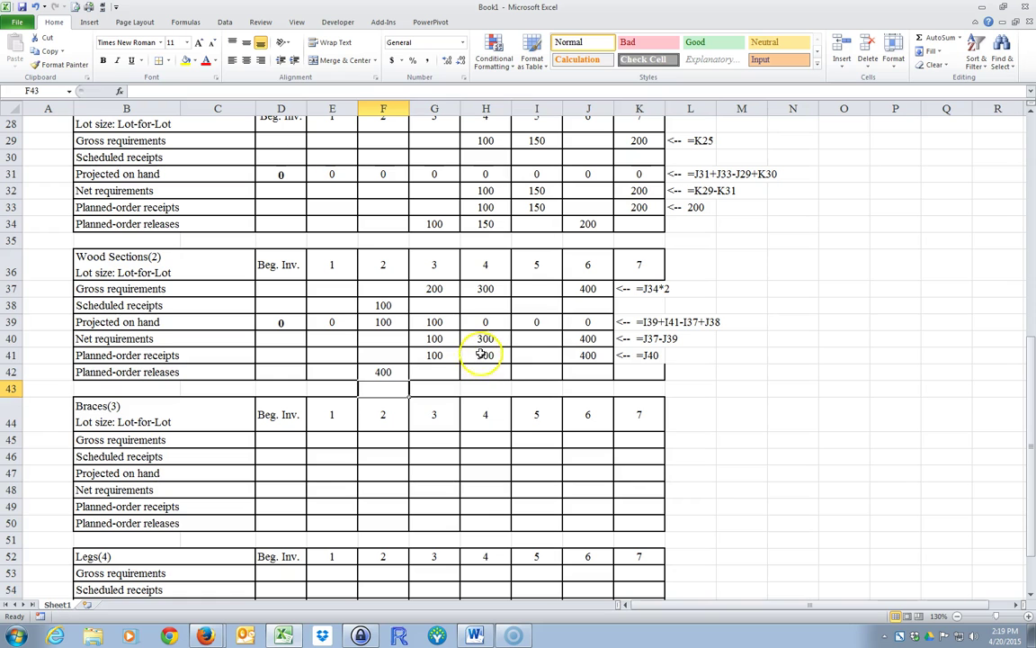
Enter =J41 in H42 as the day 4 planned-order release for Wood Sections.
scroll(341, 272, "up", 8)
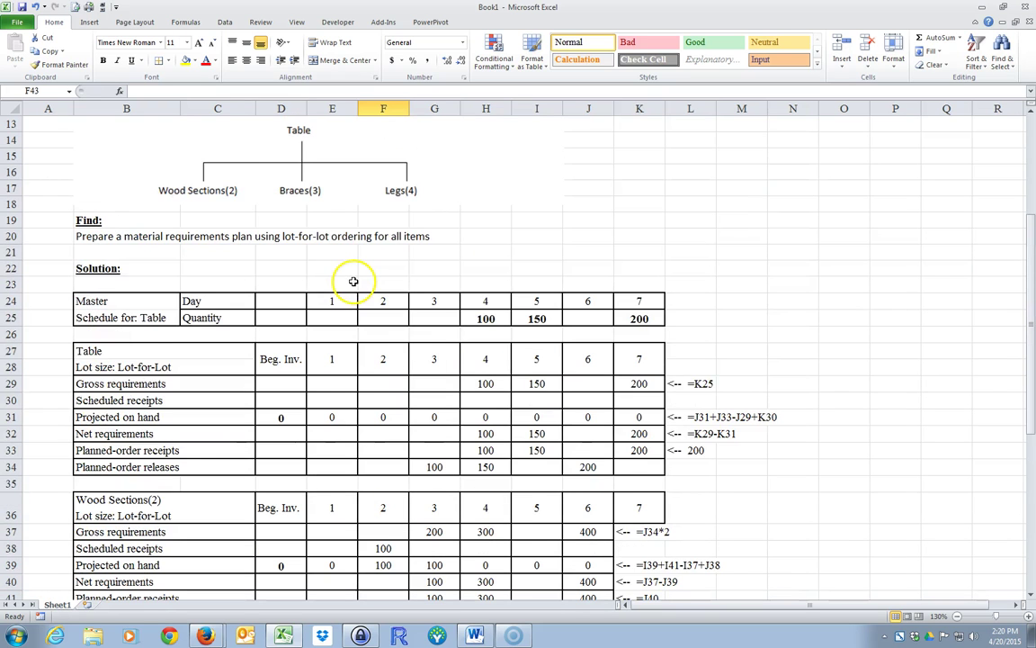
scroll(523, 430, "down", 6)
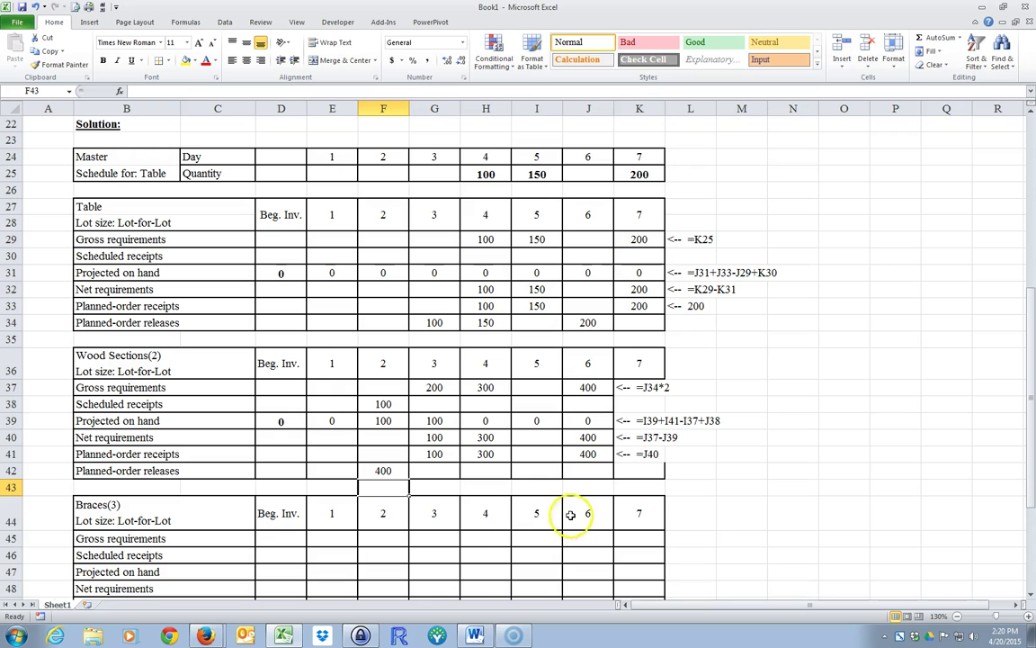
left_click(484, 469)
type("=")
left_click(588, 453)
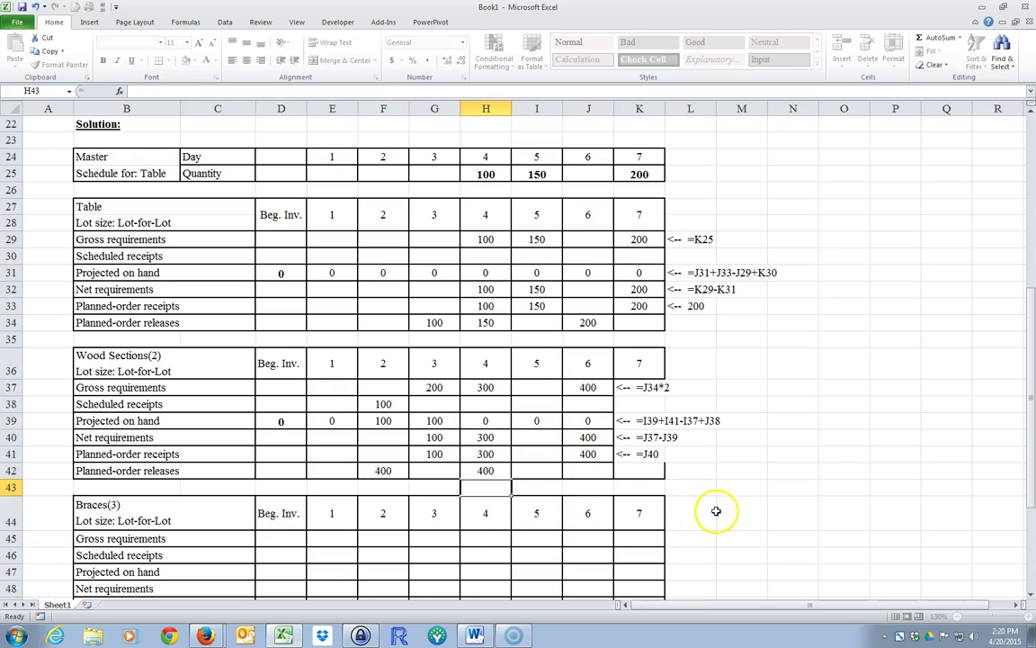
key("Return")
Check the given on-hand balances and enter 60 as the Braces beginning inventory in D47.
scroll(717, 511, "down", 2)
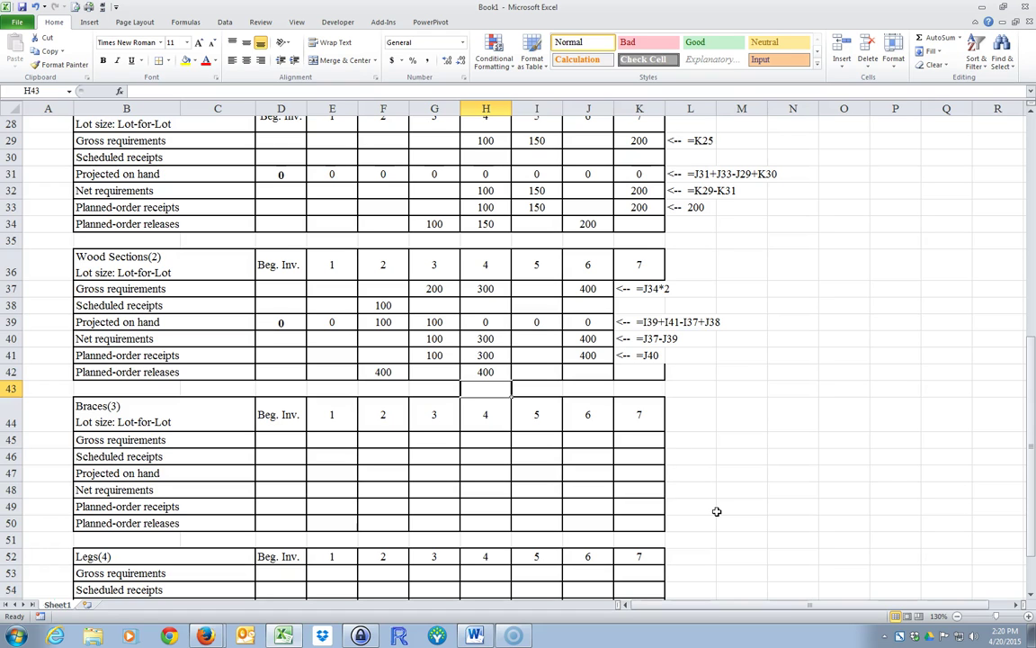
scroll(717, 510, "up", 2)
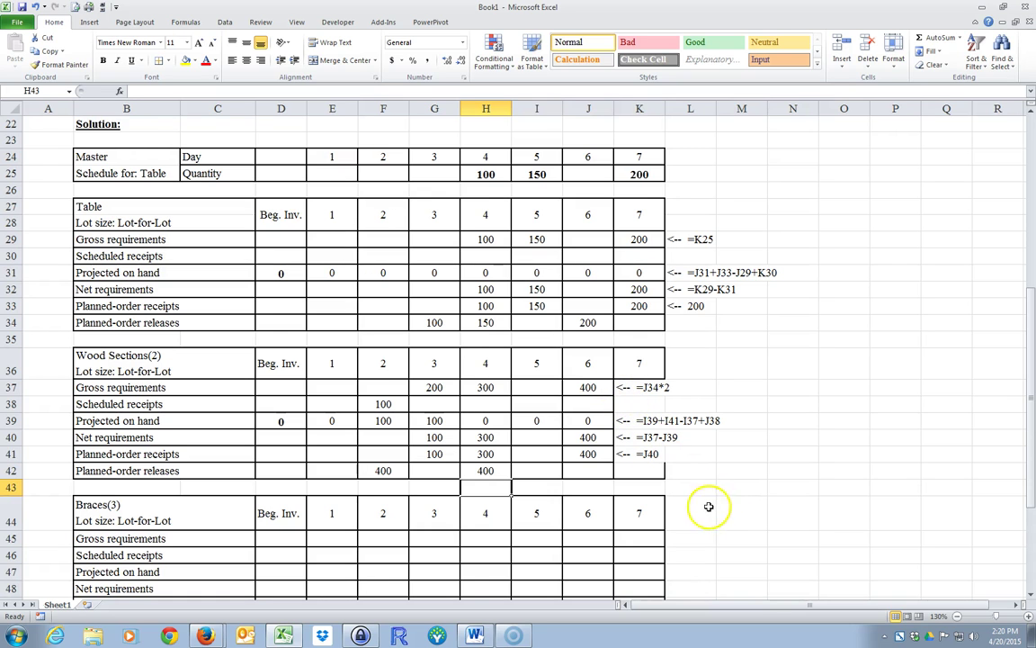
scroll(708, 507, "down", 2)
left_click(689, 473)
scroll(261, 462, "up", 9)
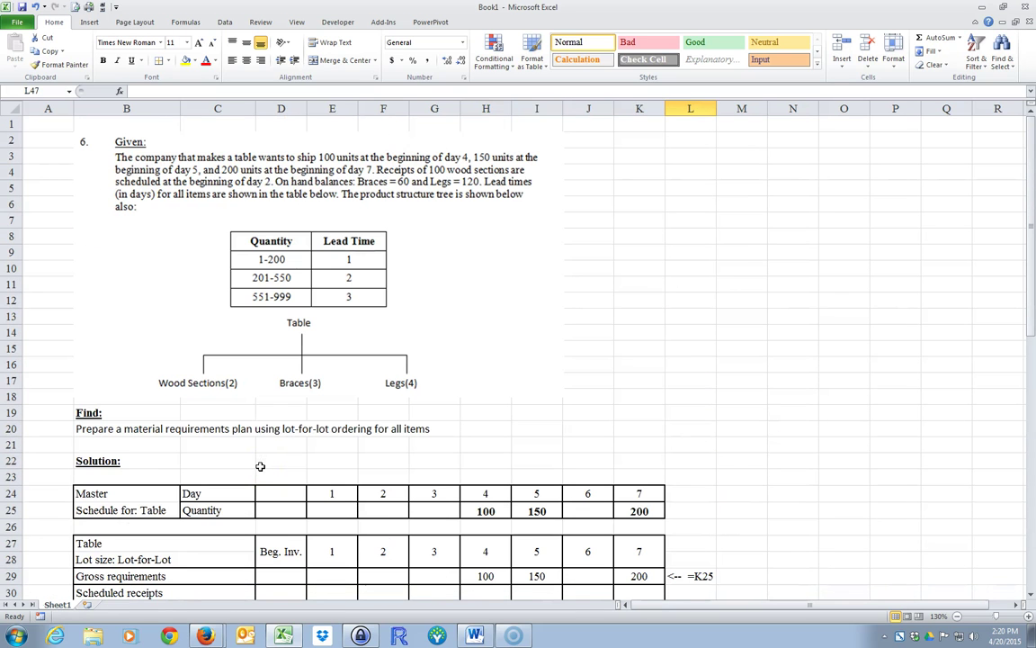
scroll(405, 393, "down", 11)
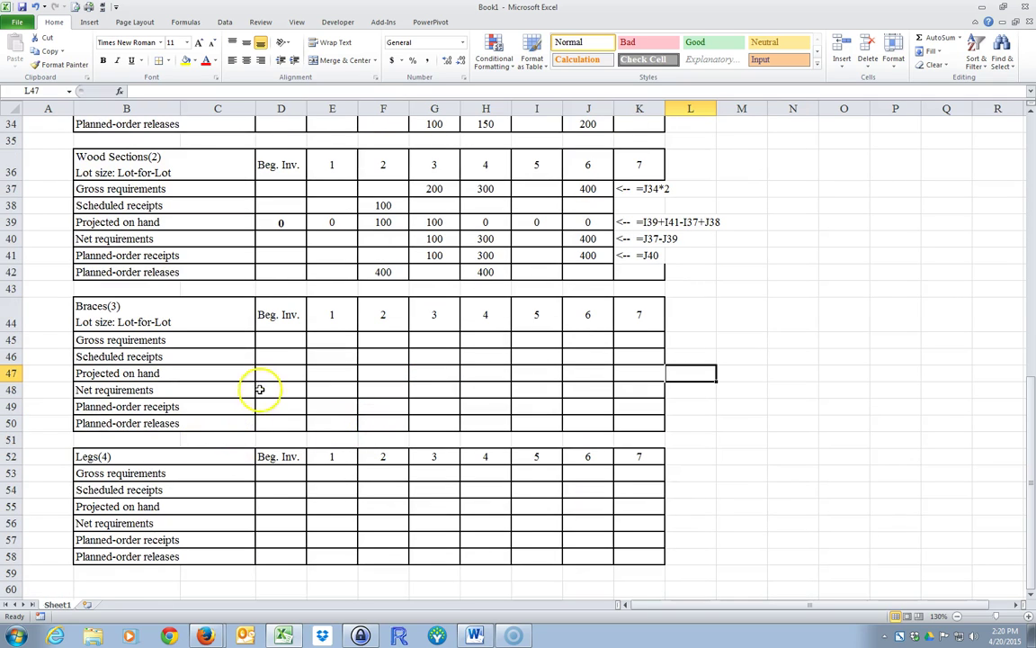
left_click(278, 372)
type("60")
key("Return")
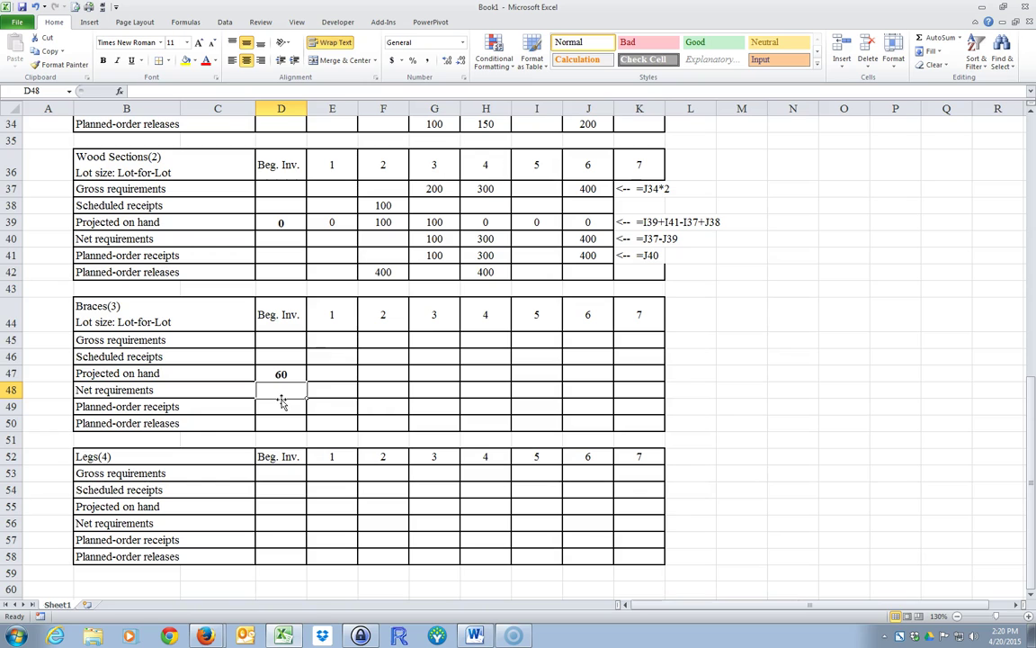
Enter =D47 in E47 as the day 1 projected on hand for Braces.
left_click(329, 373)
type("=")
left_click(280, 369)
key("Return")
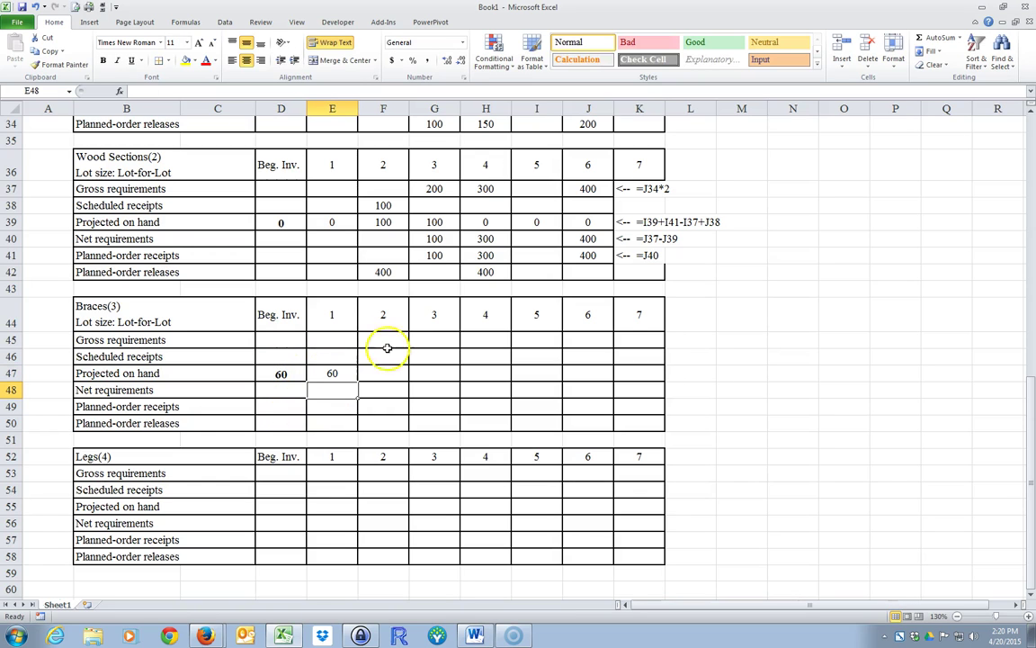
Copy the Wood Sections day 2 projected on hand formula from F39 into F47 and fill it across to K47.
left_click(381, 222)
right_click(382, 223)
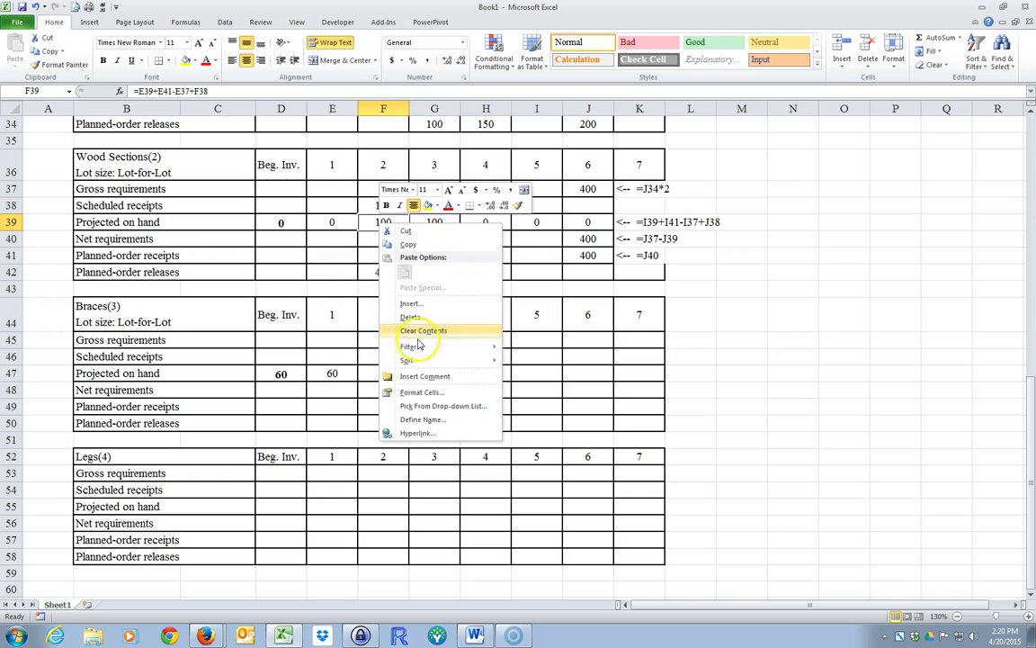
left_click(407, 244)
left_click(382, 370)
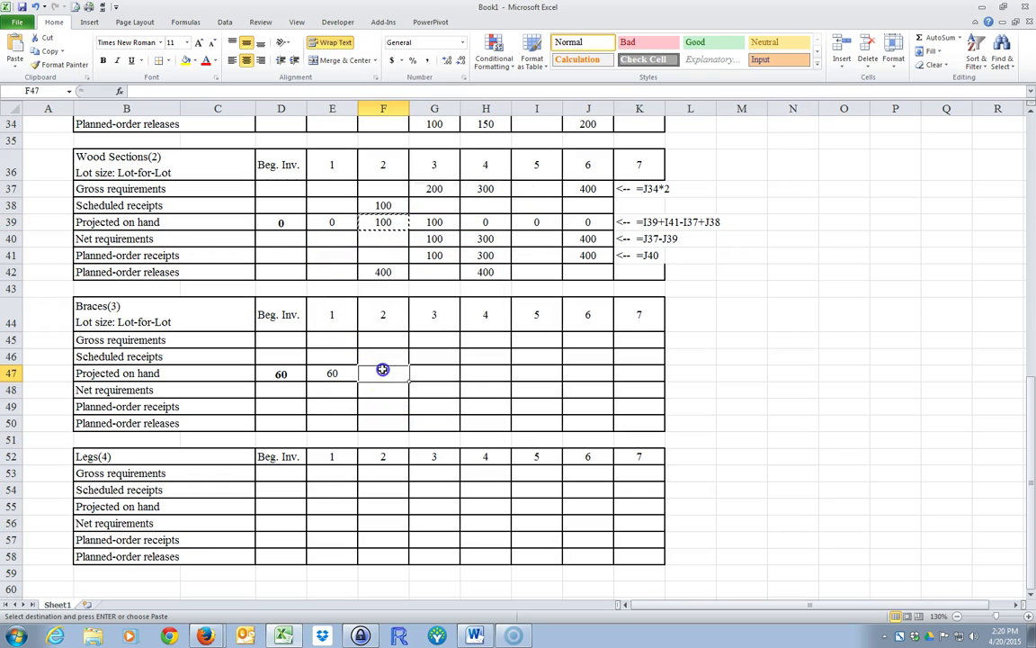
right_click(382, 370)
left_click(409, 418)
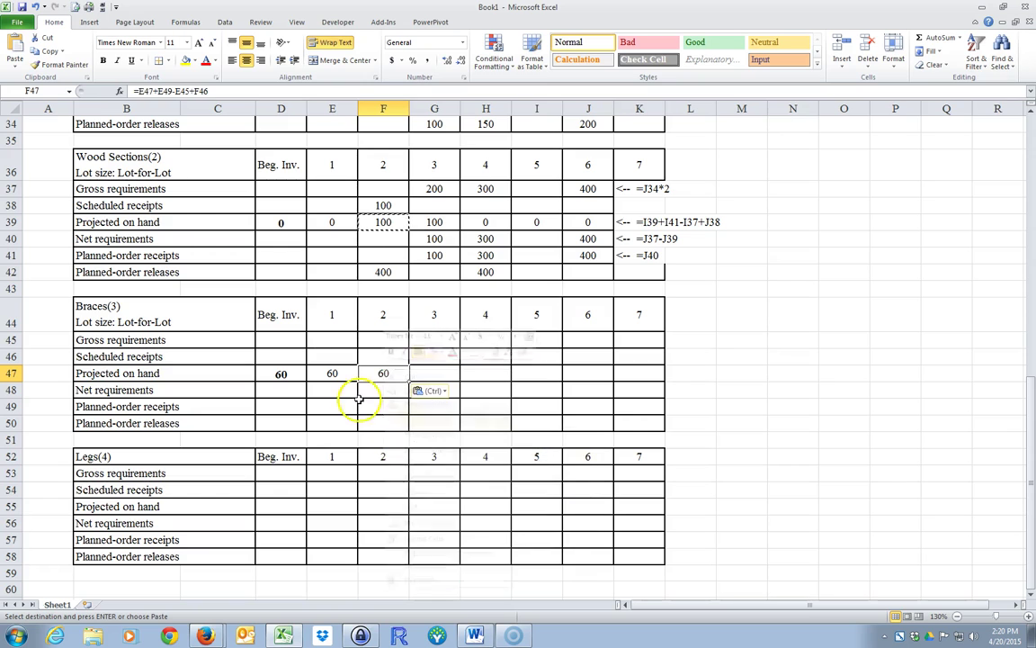
left_click_drag(407, 381, 650, 378)
left_click(717, 426)
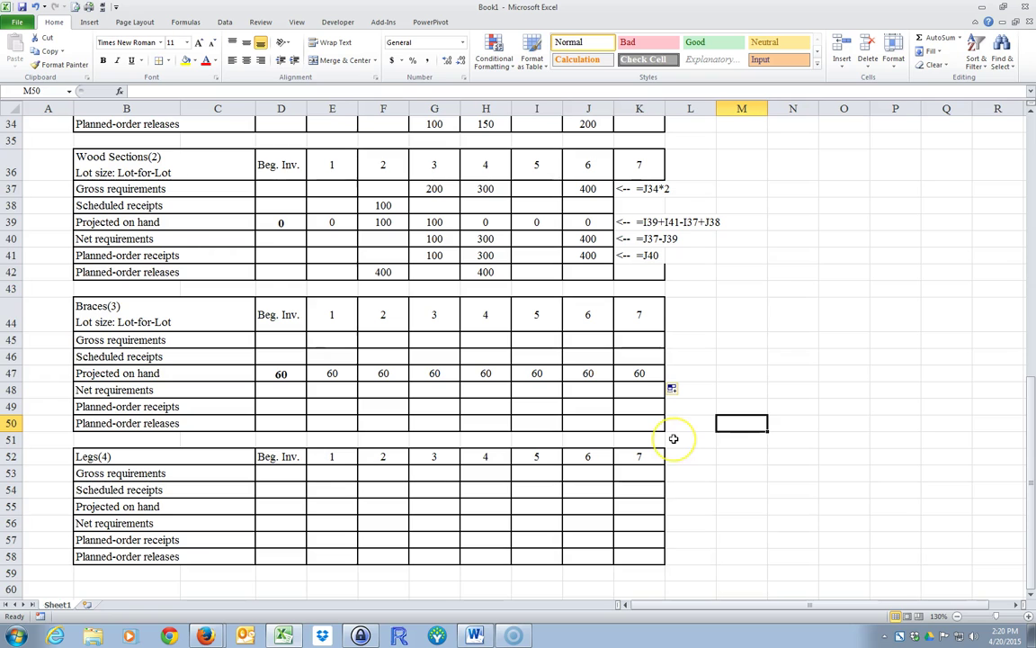
scroll(673, 438, "up", 3)
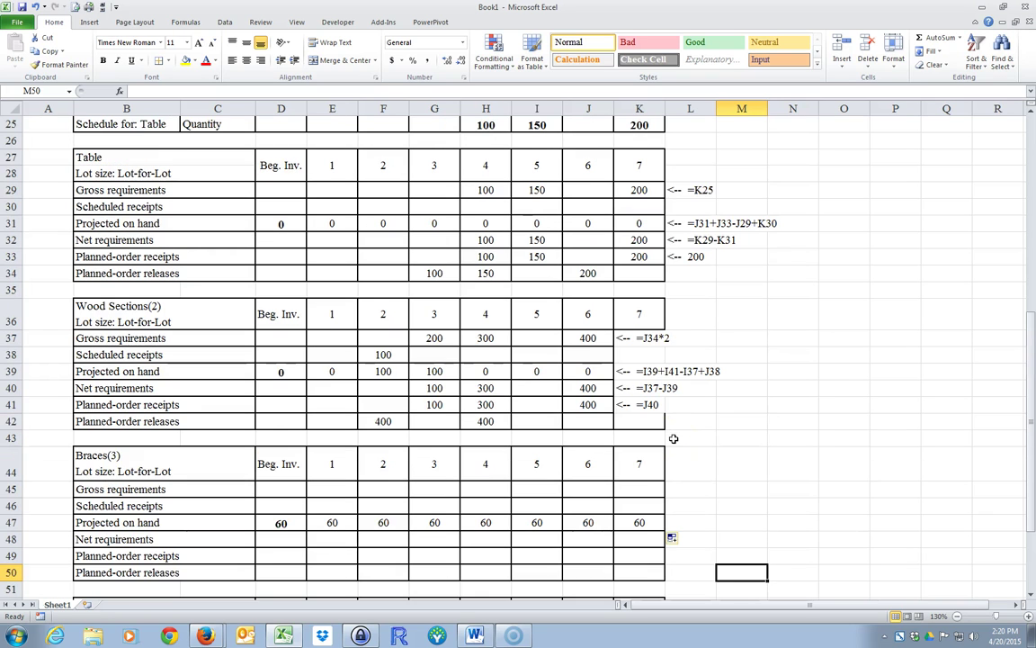
Enter =G34*3 in G45 as the Braces day 3 gross requirement and fill it across to K45.
scroll(672, 438, "down", 1)
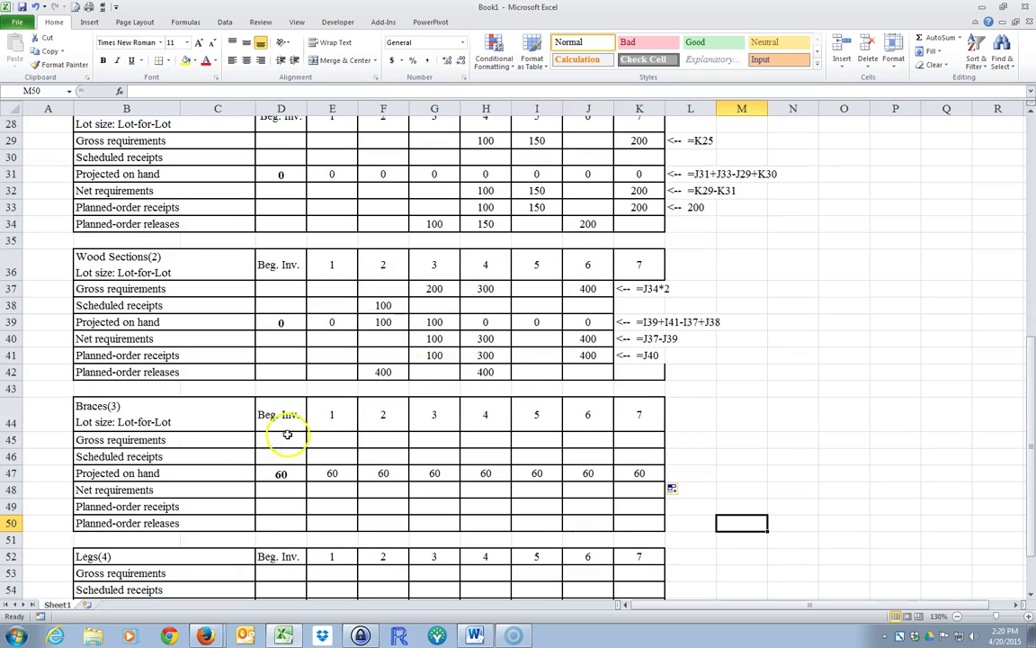
scroll(281, 448, "up", 2)
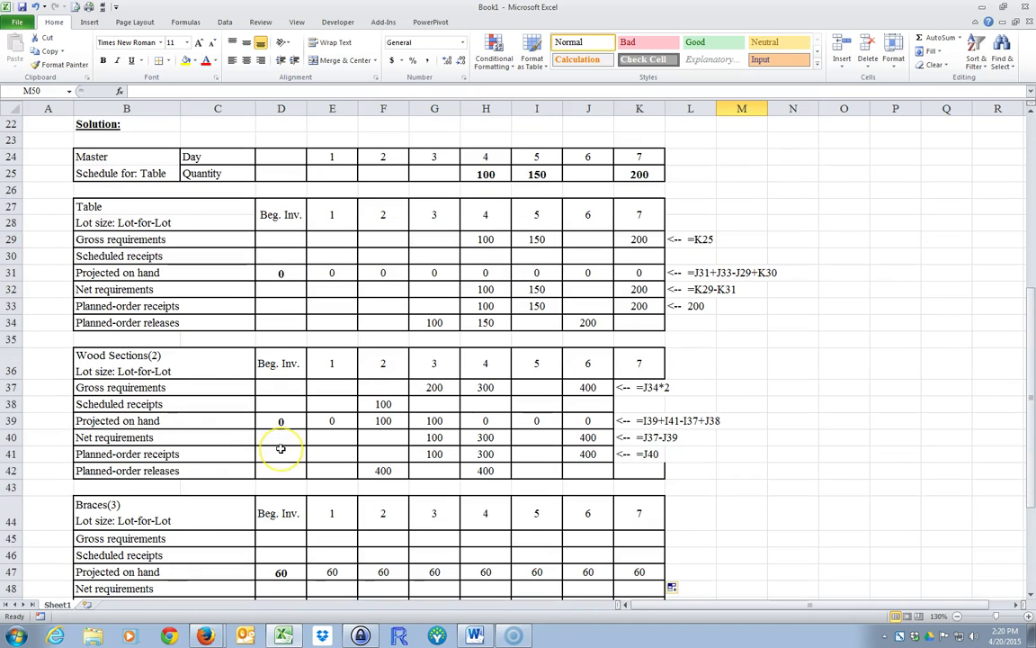
left_click(434, 322)
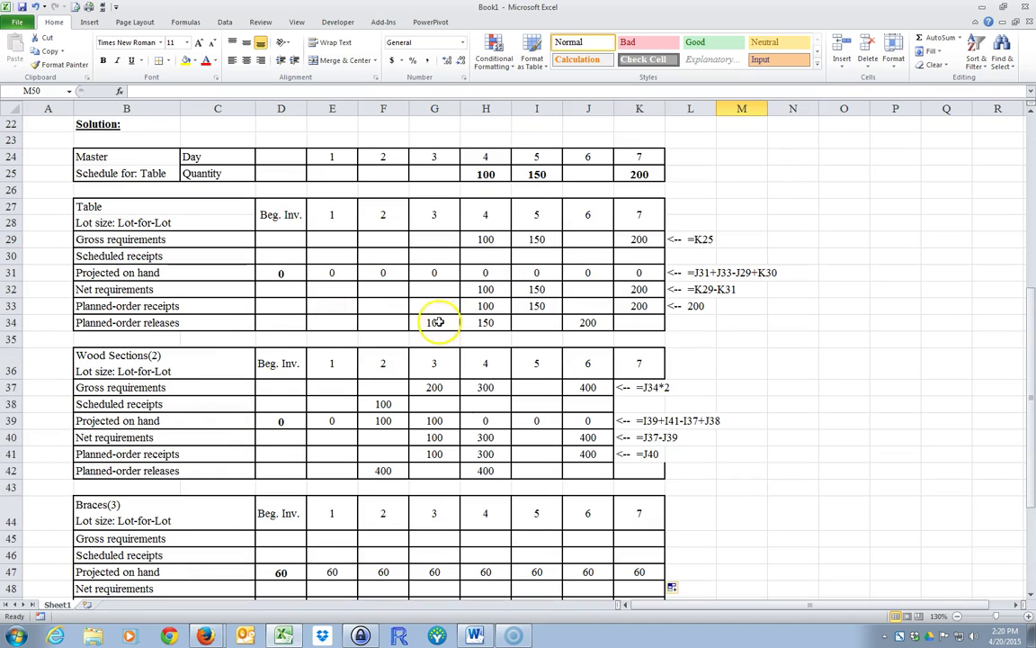
scroll(392, 380, "down", 5)
left_click(432, 275)
scroll(418, 353, "up", 3)
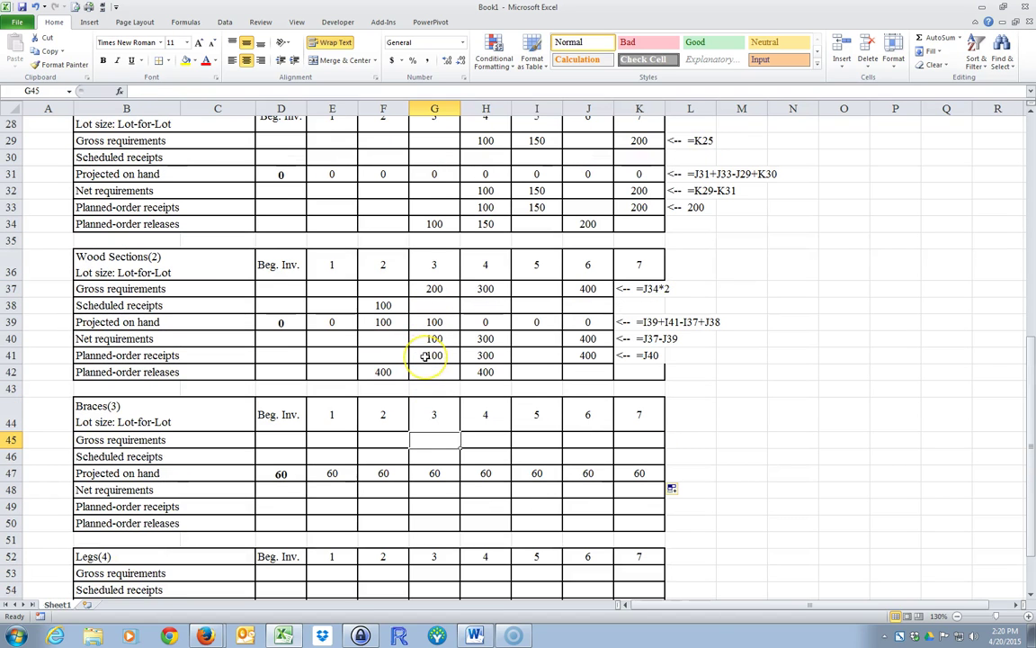
type("=")
left_click(434, 225)
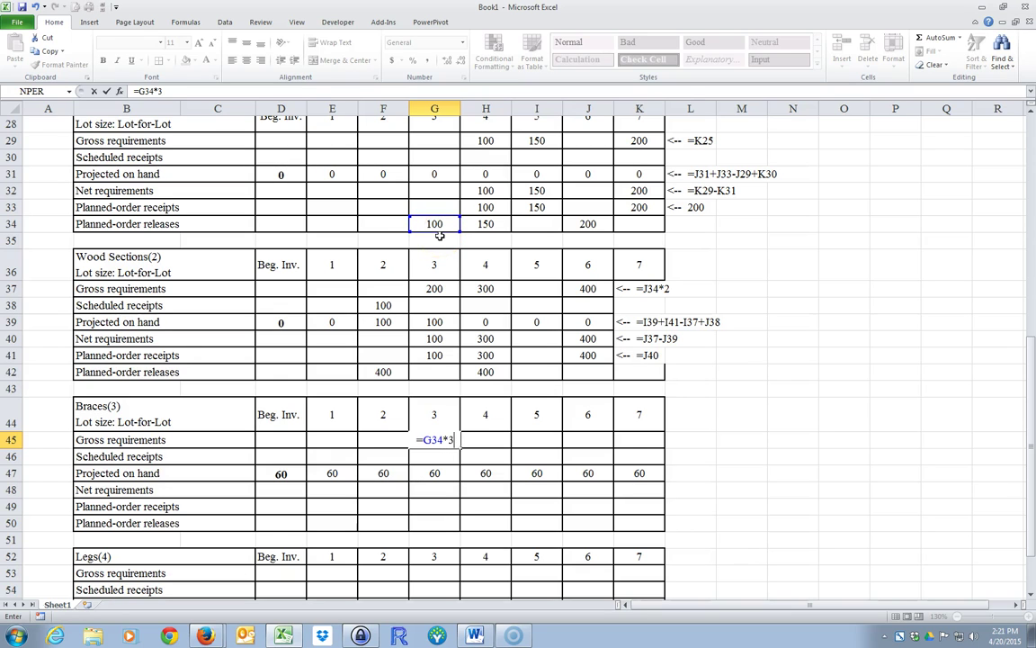
key("Return")
left_click(436, 440)
left_click_drag(460, 447, 630, 450)
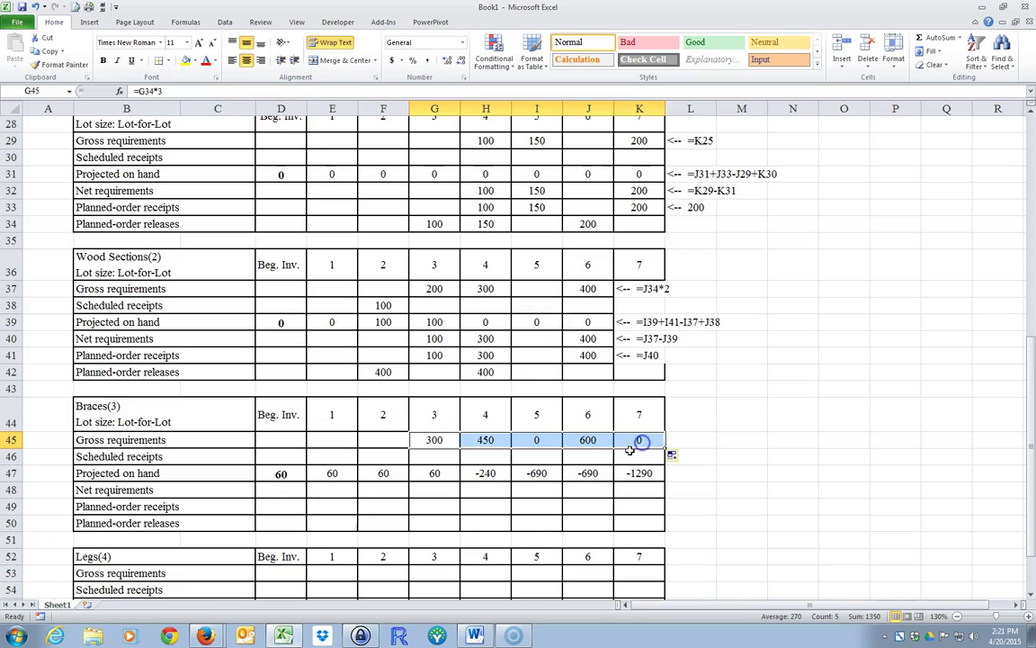
Clear the zero gross requirements for Braces on days 5 and 7 in I45 and K45.
left_click(540, 441)
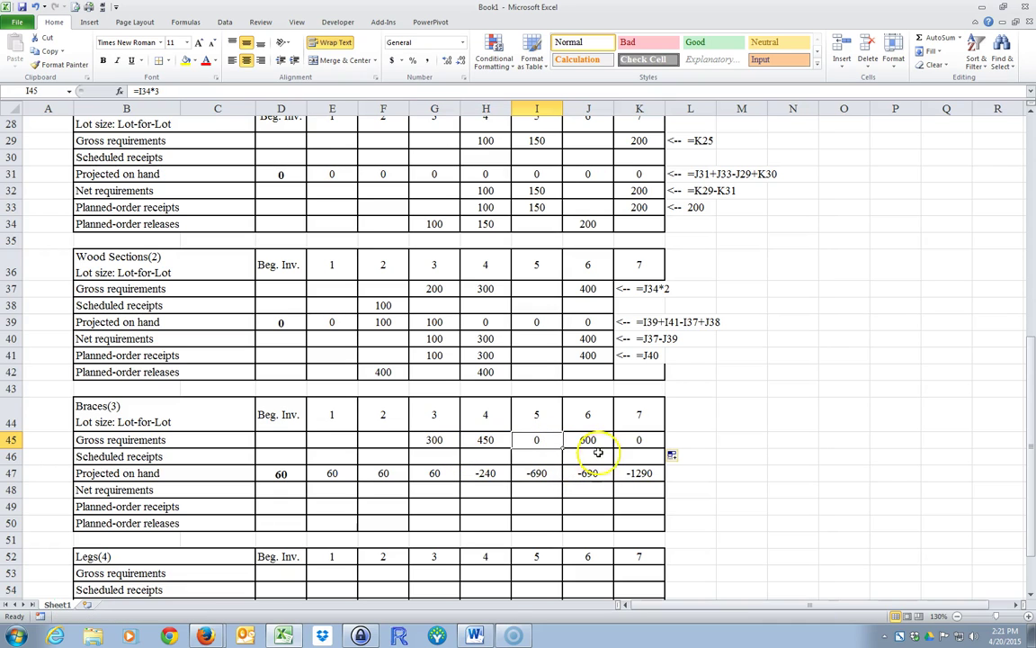
left_click(632, 439, "ctrl")
right_click(632, 440)
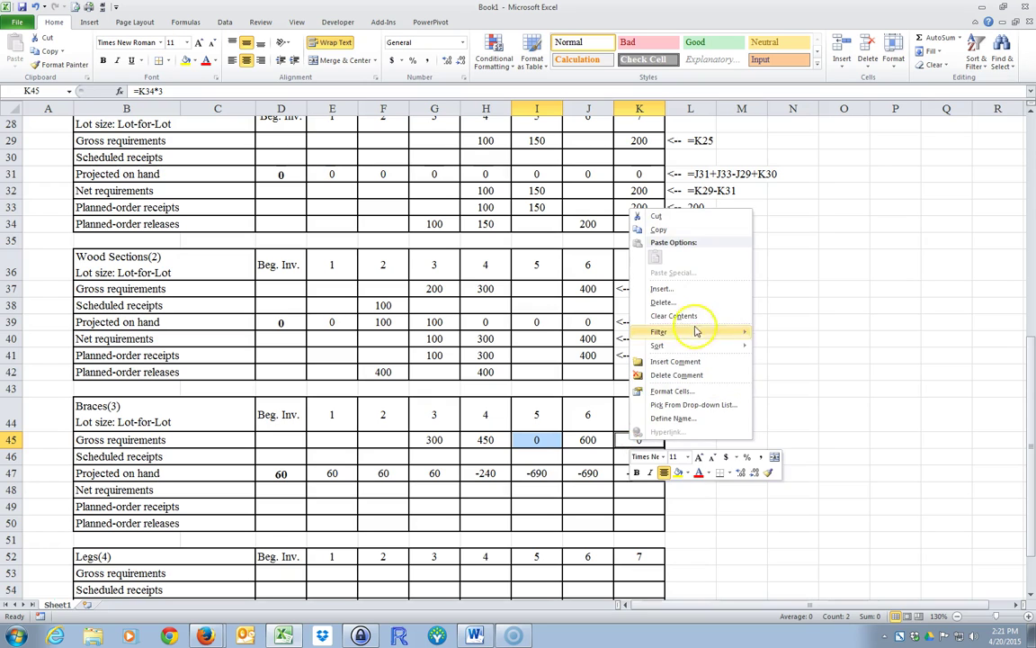
left_click(683, 315)
left_click(463, 512)
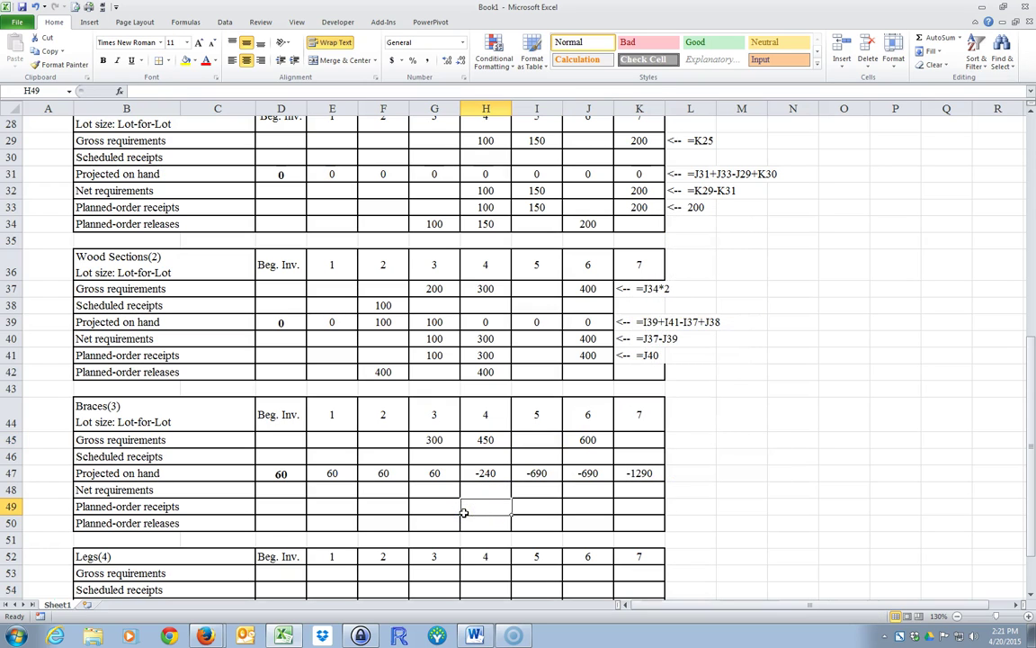
left_click_drag(433, 440, 587, 440)
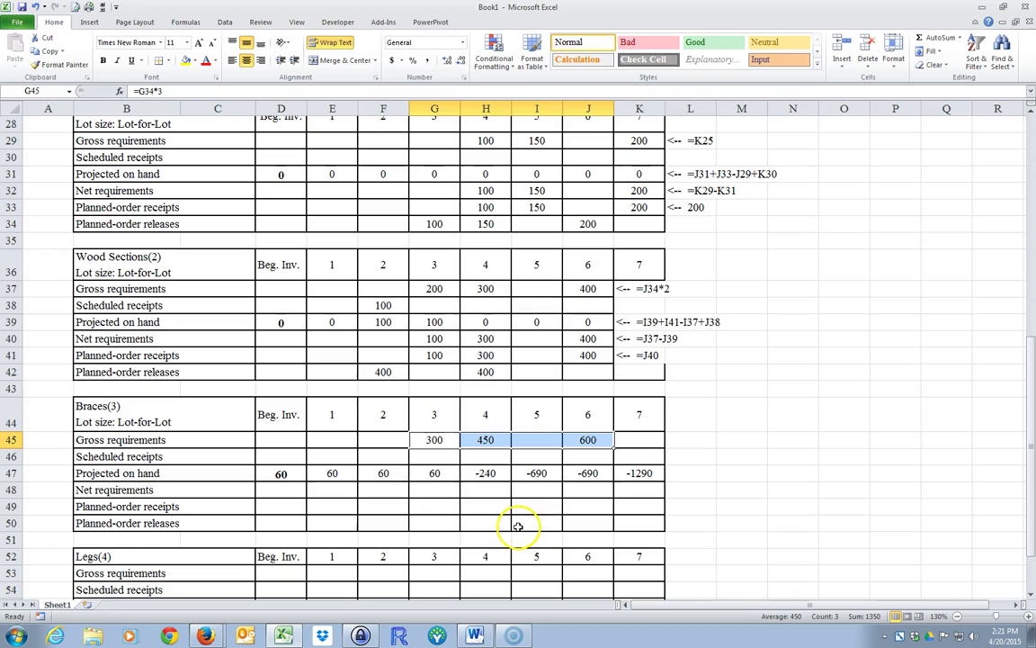
scroll(430, 475, "up", 2)
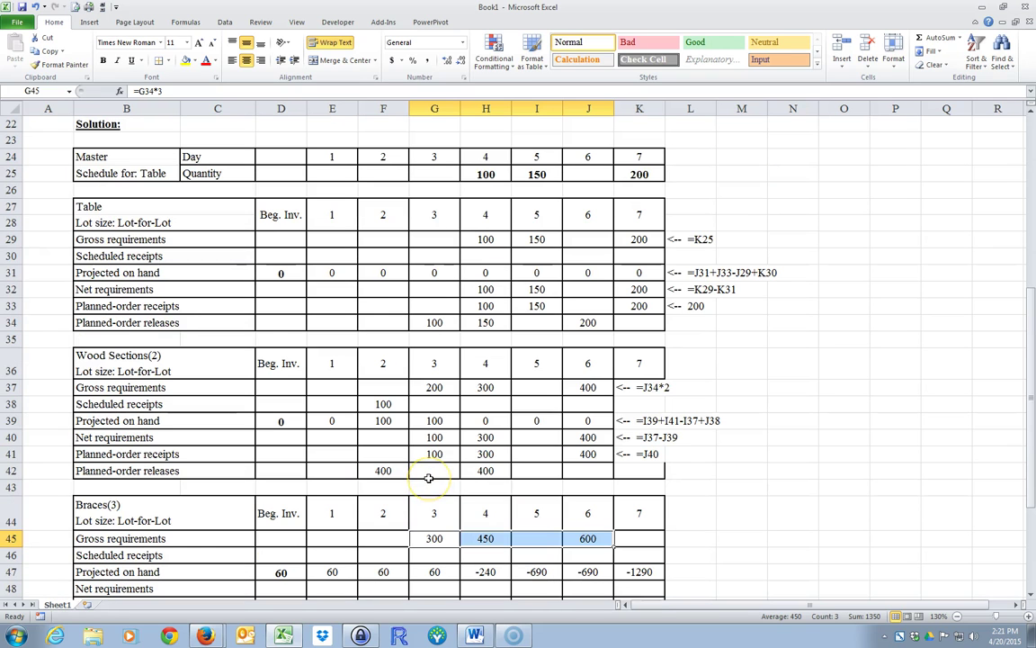
left_click(432, 322)
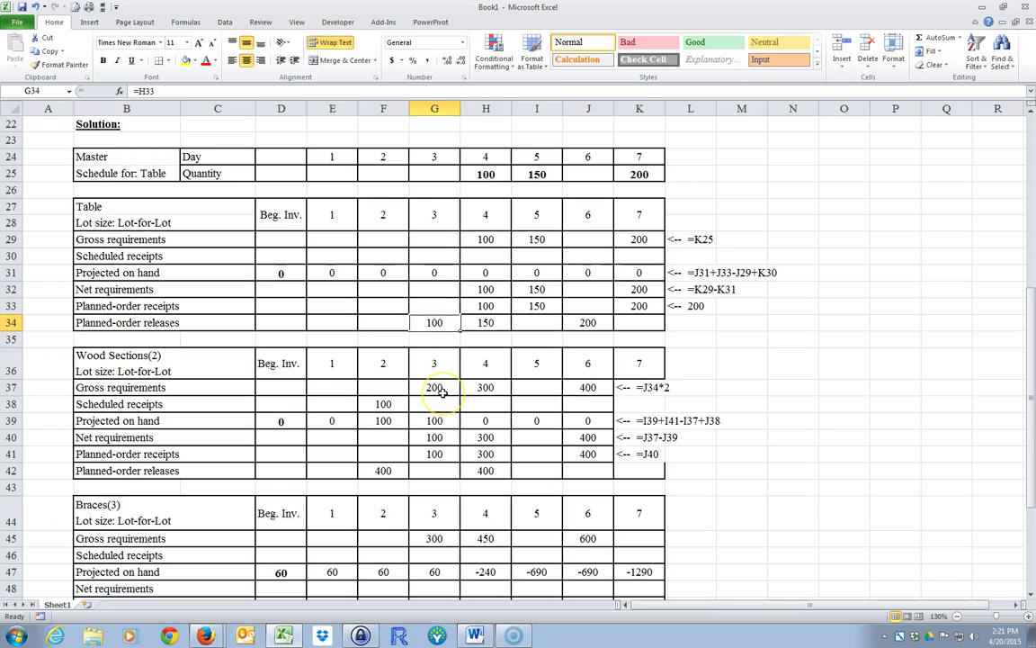
left_click(435, 322)
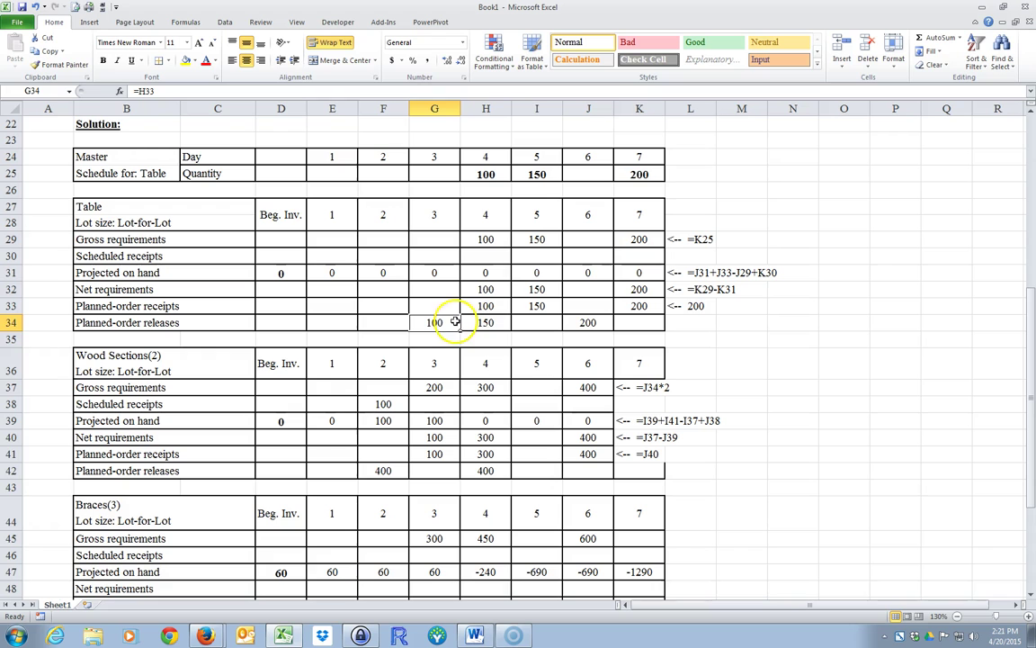
Enter =G45-G47 in G48 as the day 3 net requirement for Braces.
scroll(432, 418, "down", 4)
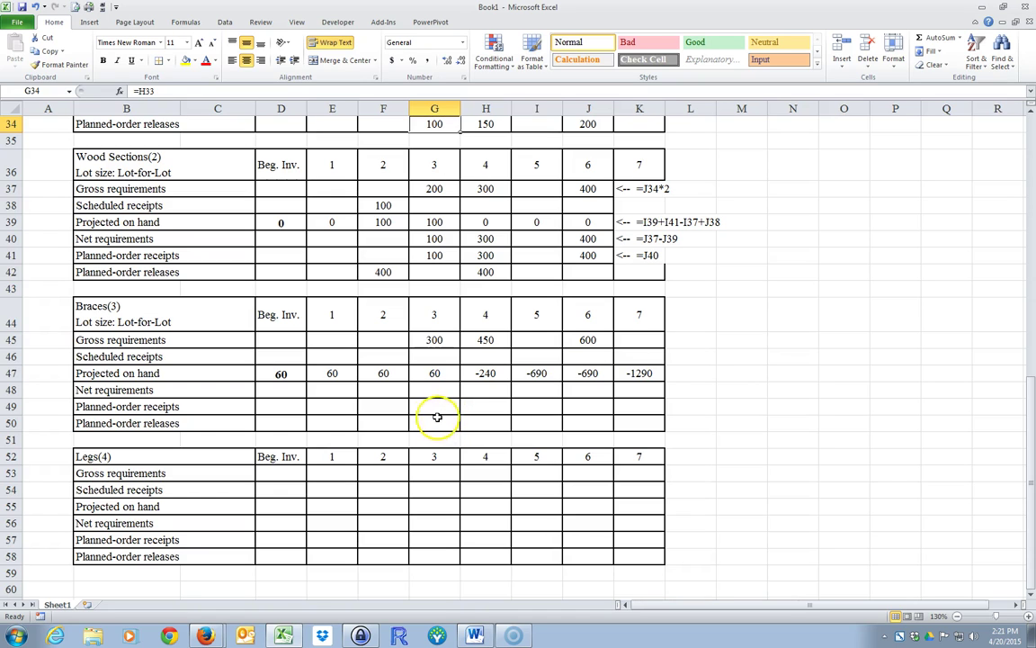
left_click(427, 390)
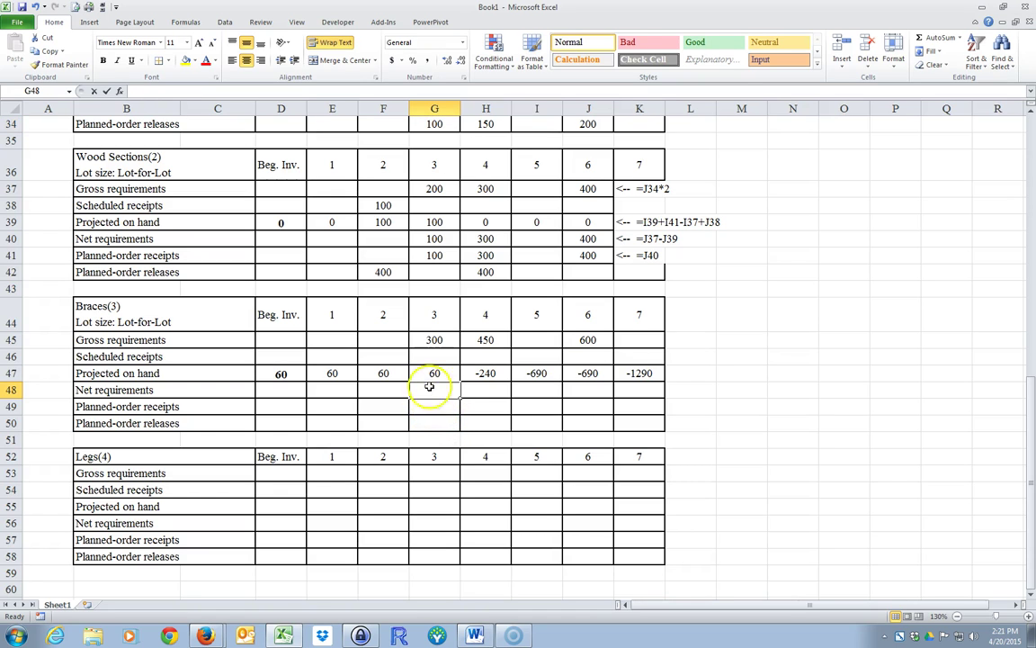
type("=")
left_click(433, 339)
type("-")
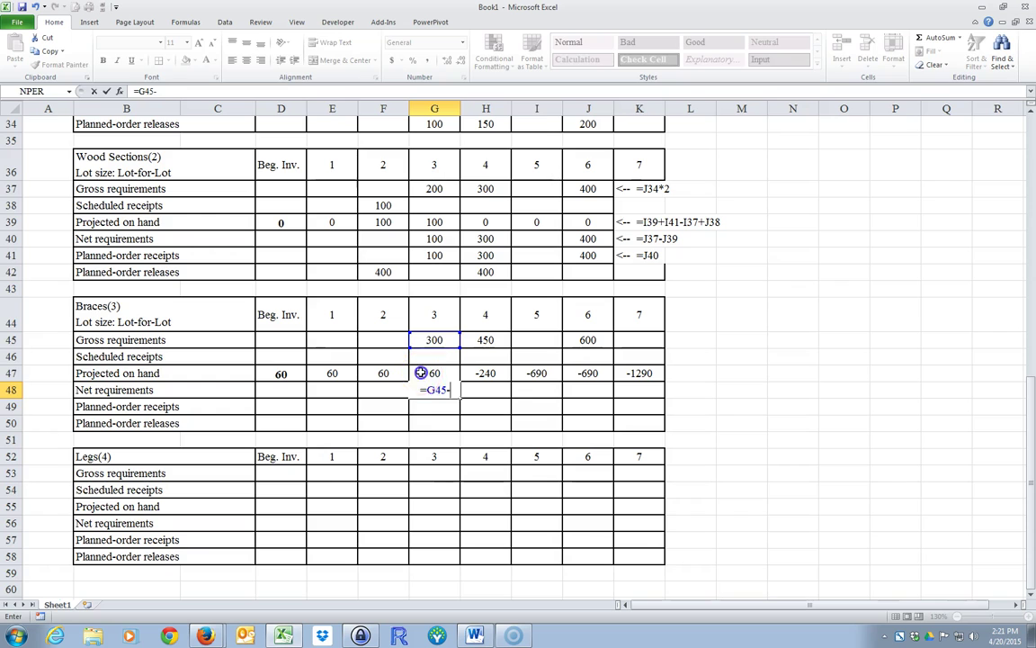
left_click(420, 372)
key("Return")
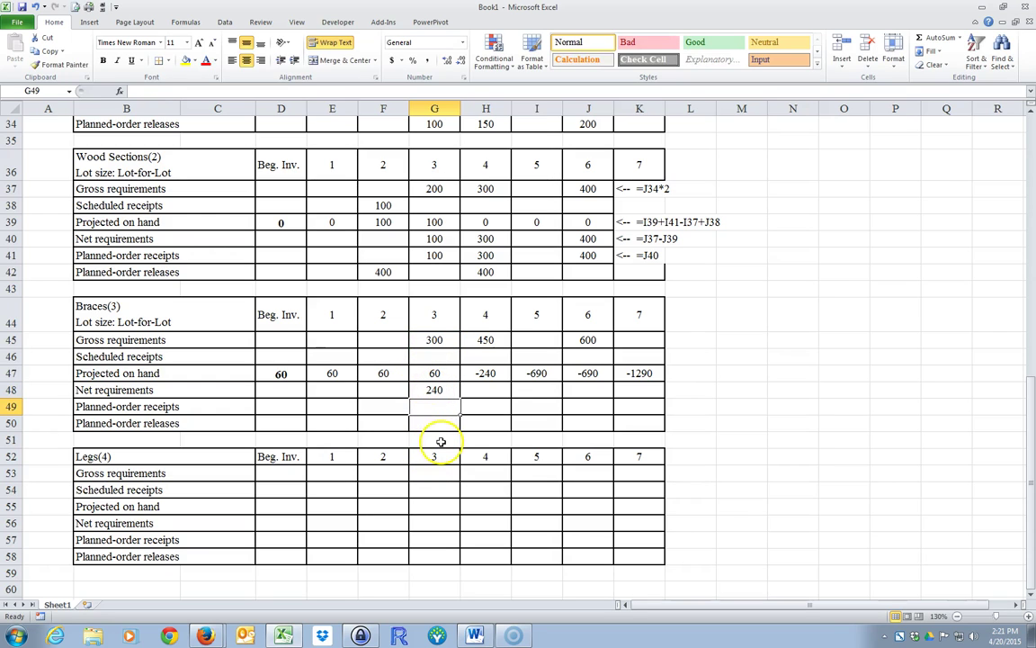
Enter =G48 in G49 as the Braces day 3 planned-order receipt and fill G48:G49 across to column K.
type("=")
left_click(430, 391)
key("Return")
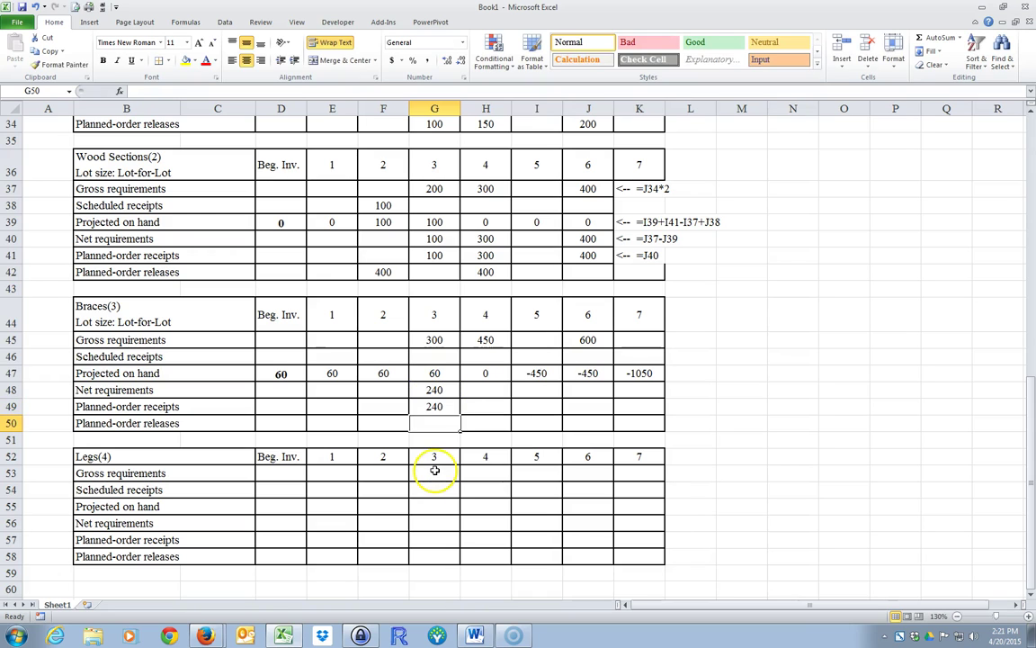
left_click_drag(435, 390, 641, 406)
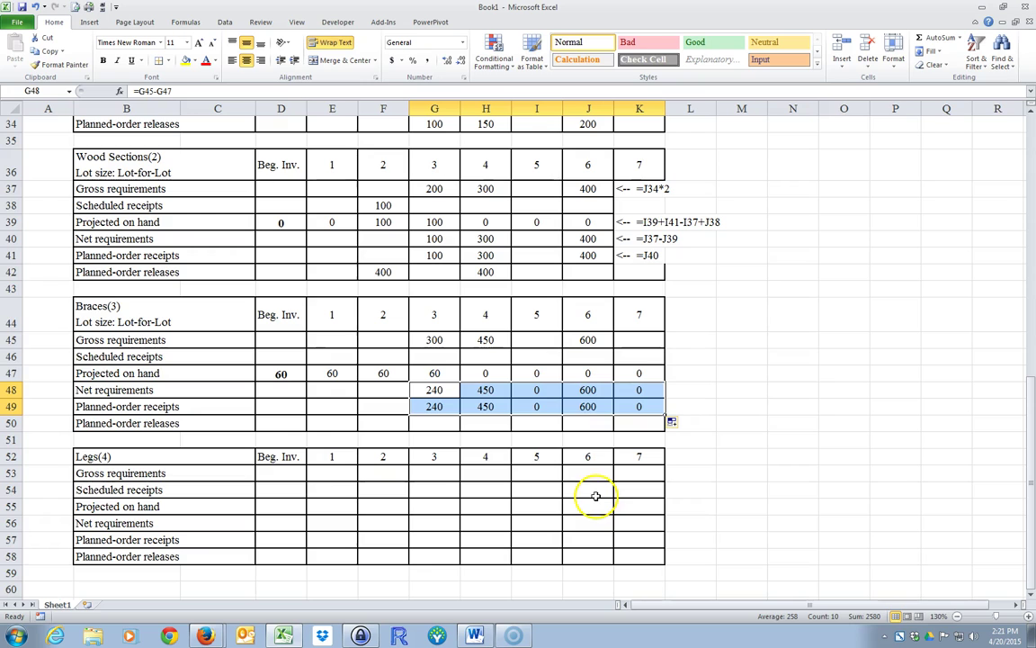
Clear the zero net requirements and planned-order receipts for Braces on days 5 and 7, in I48:I49 and K48:K49.
left_click_drag(537, 390, 537, 406)
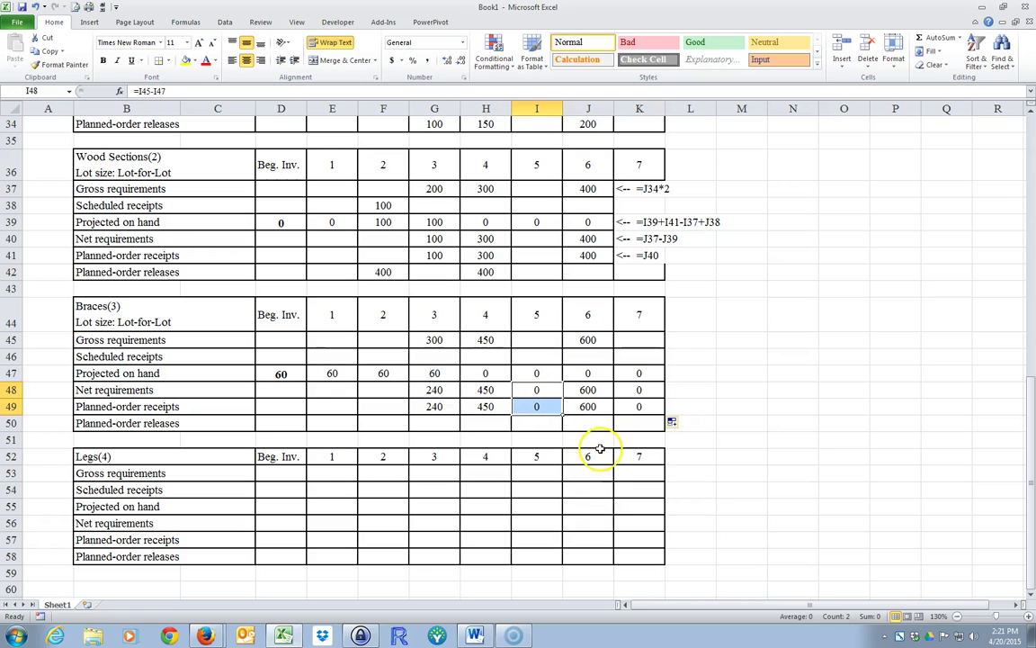
left_click_drag(633, 389, 621, 410)
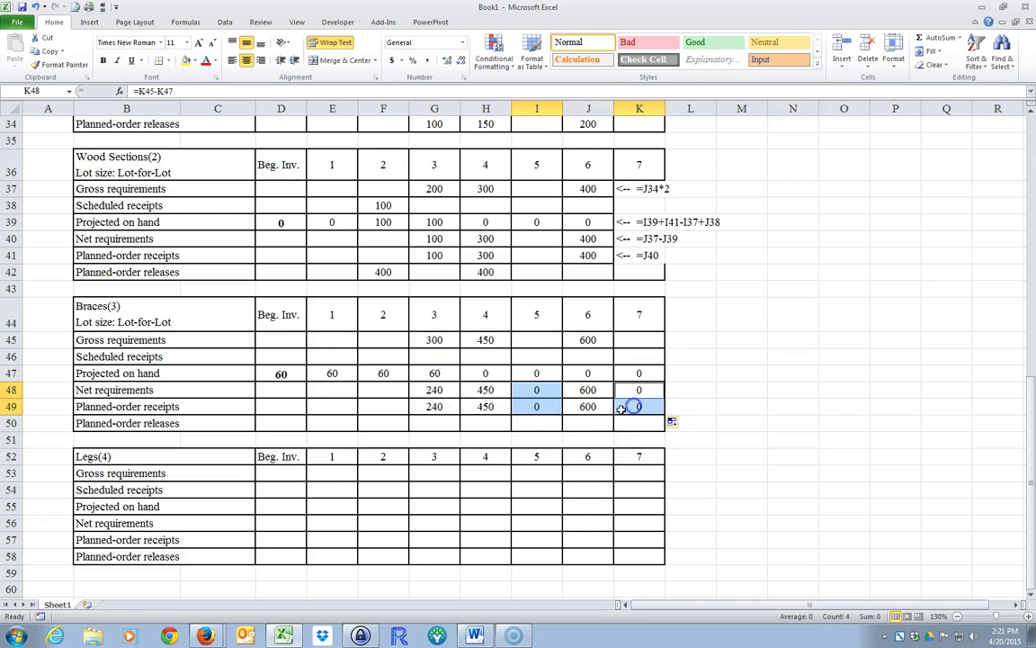
right_click(535, 399)
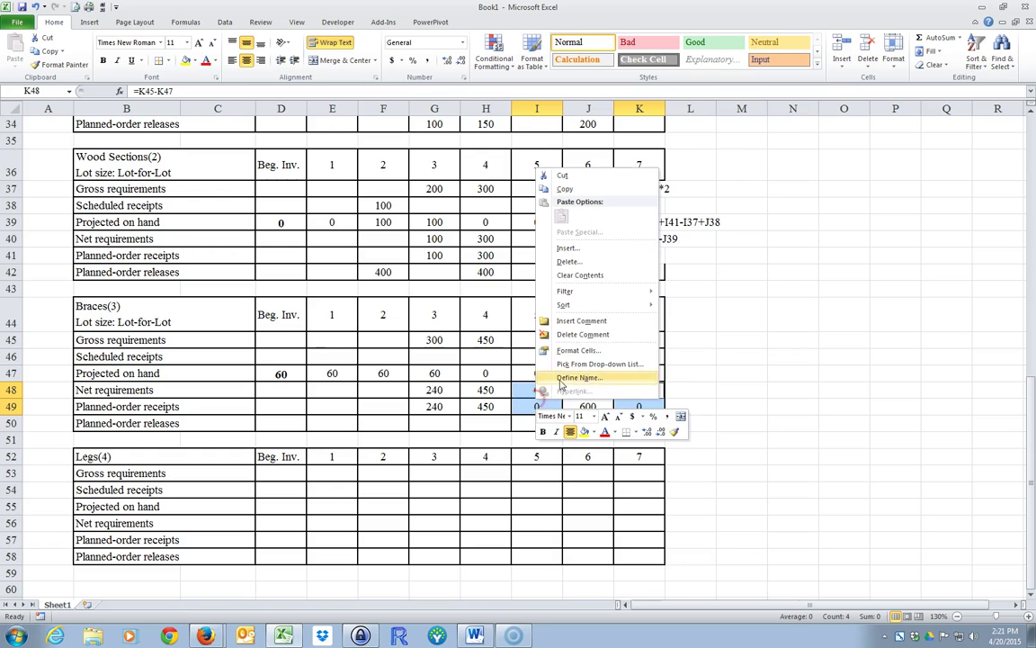
left_click(580, 274)
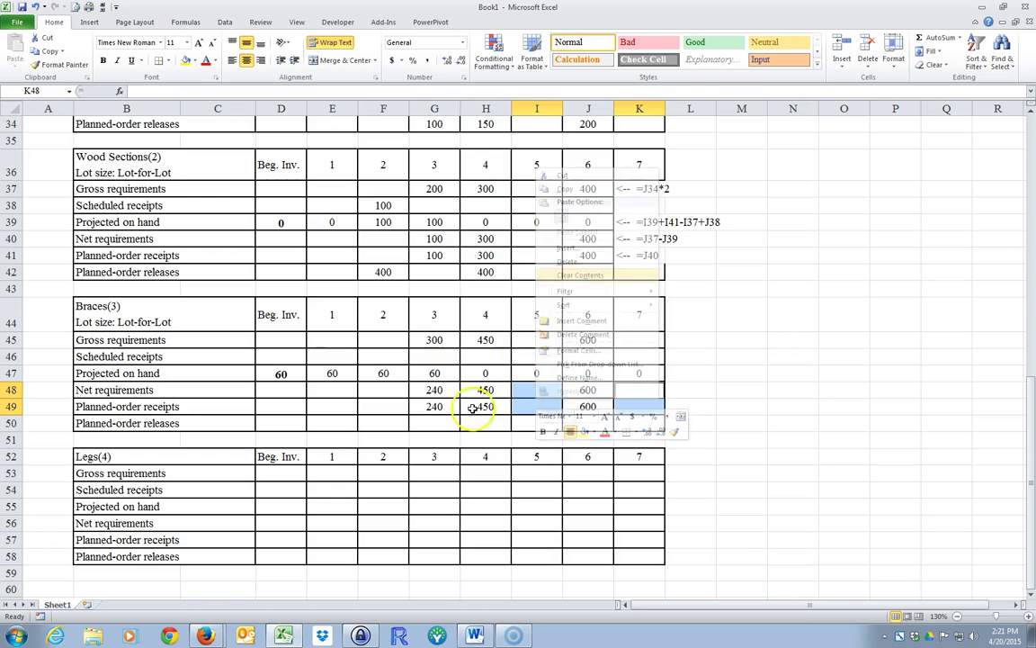
left_click(436, 439)
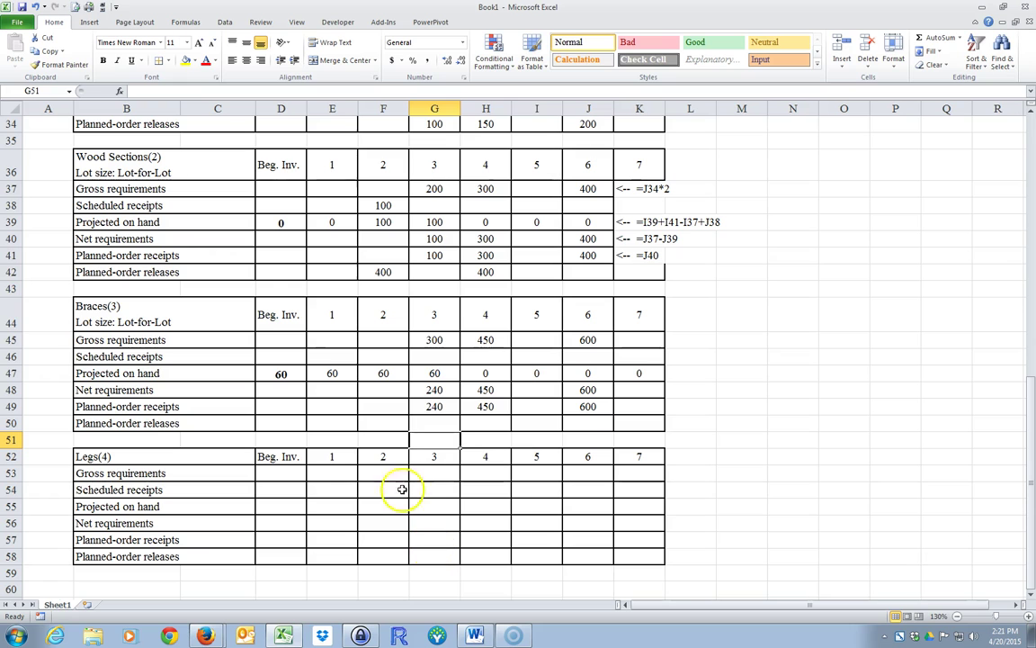
Check the lead time for the day 3 Braces receipt and enter =G49 in E50 as the day 1 planned-order release.
left_click(439, 406)
scroll(453, 509, "up", 5)
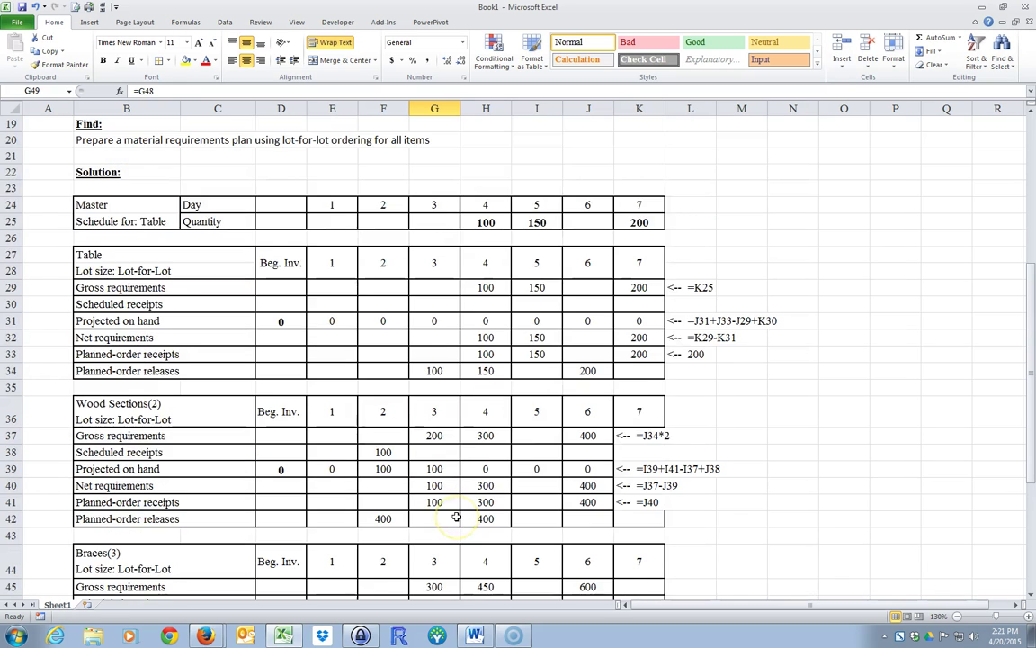
scroll(455, 516, "up", 6)
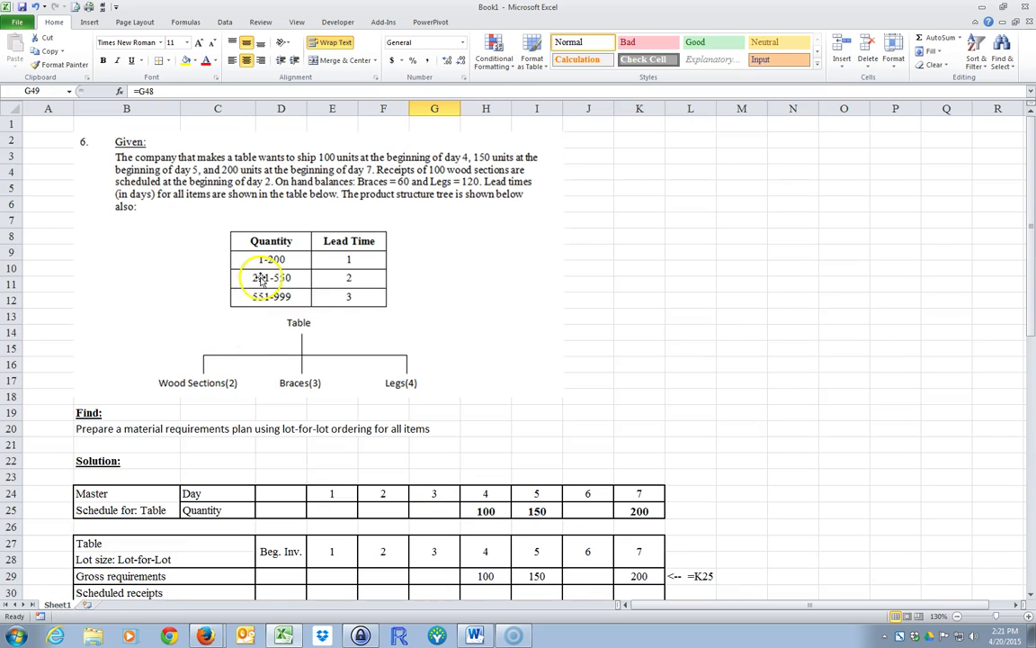
scroll(317, 439, "down", 9)
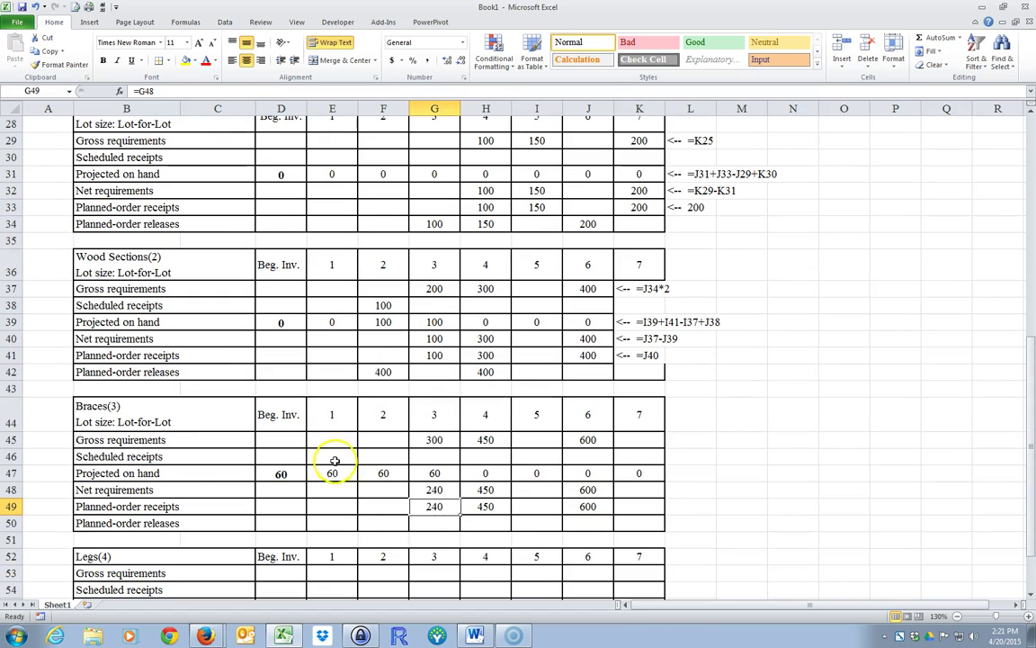
left_click(341, 525)
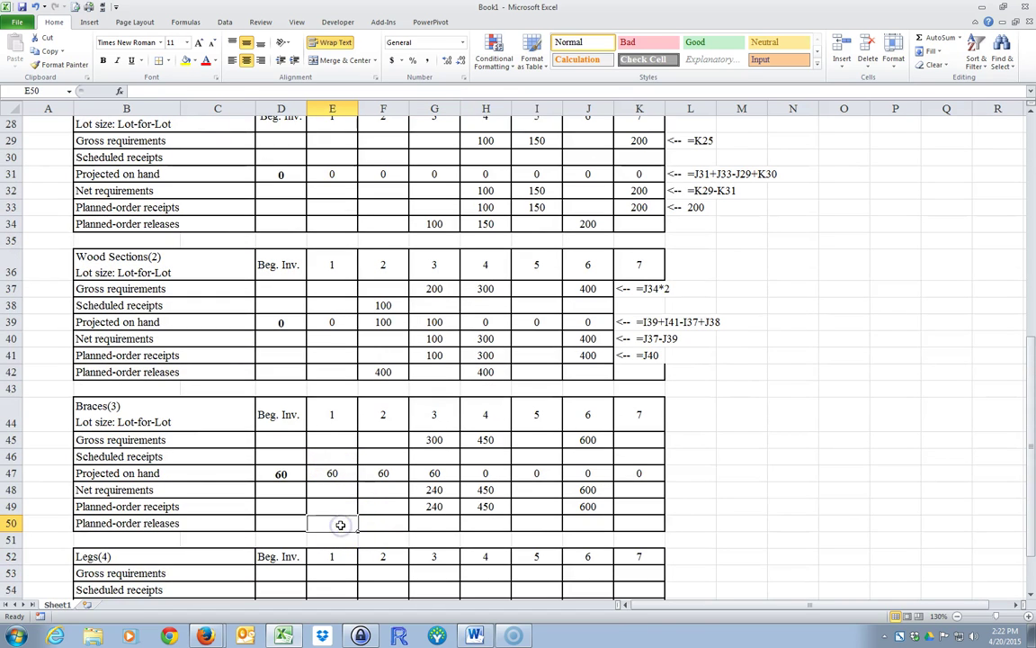
type("=")
left_click(434, 506)
key("Return")
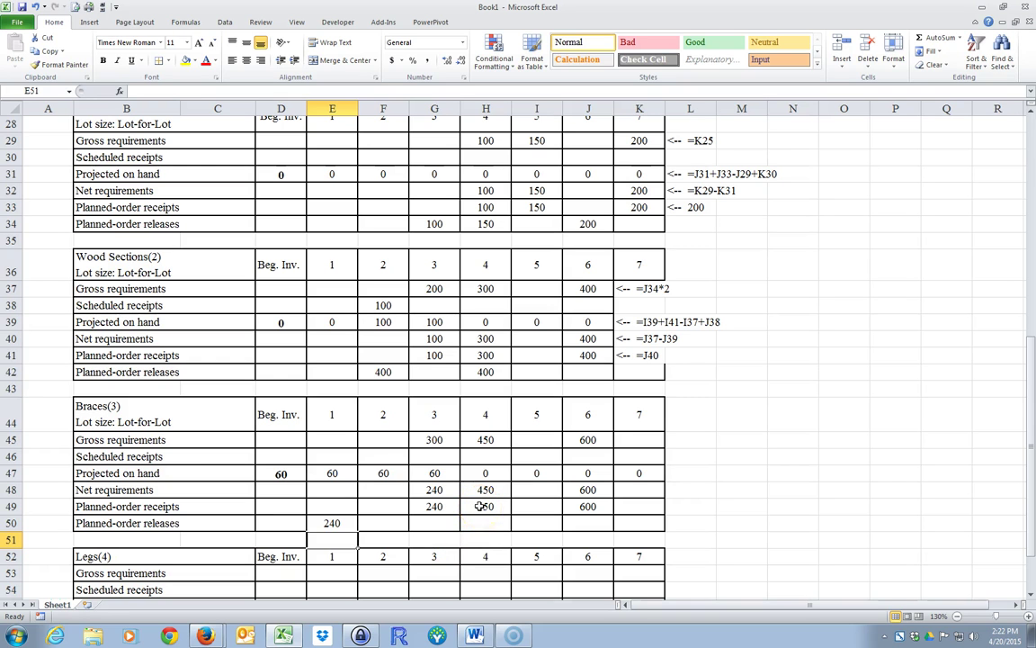
Check the lead time for the day 4 Braces receipt and enter =H49 in F50 as the day 2 planned-order release.
scroll(481, 506, "up", 9)
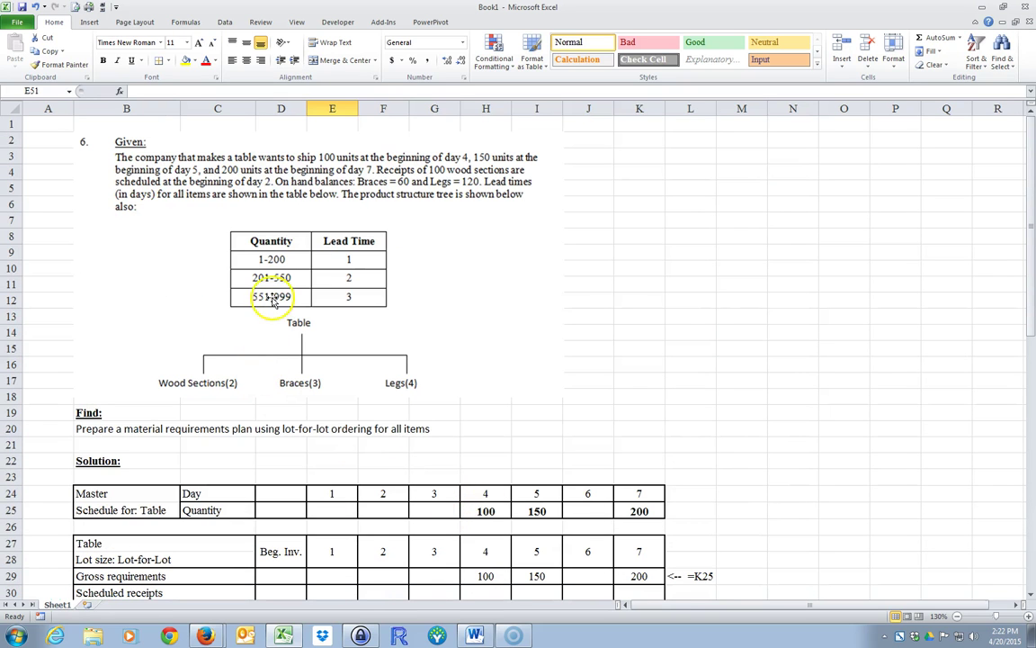
scroll(335, 437, "down", 12)
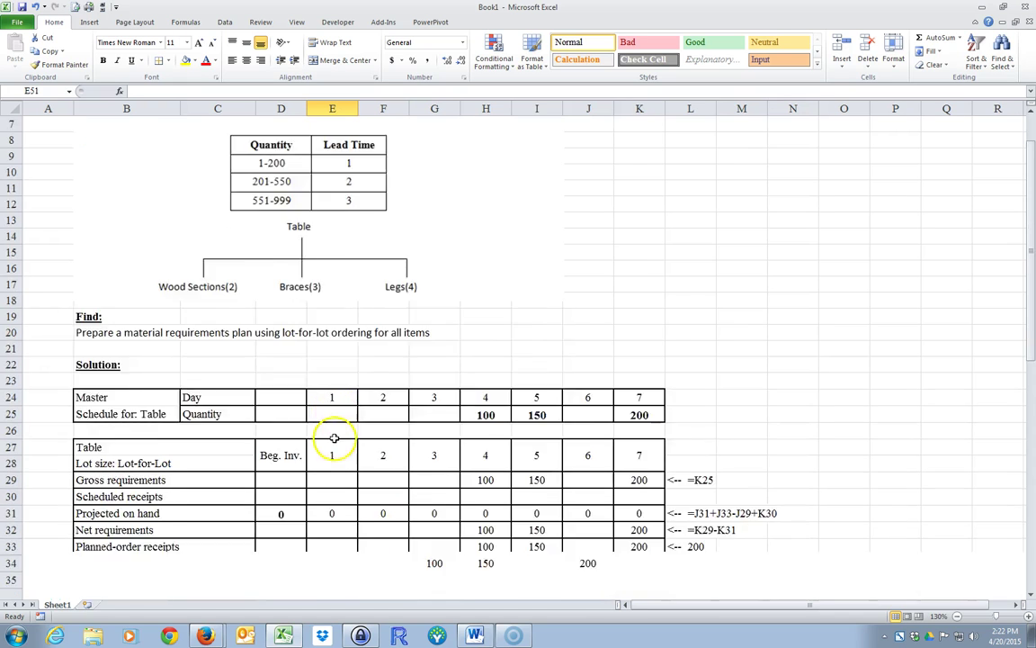
left_click(382, 356)
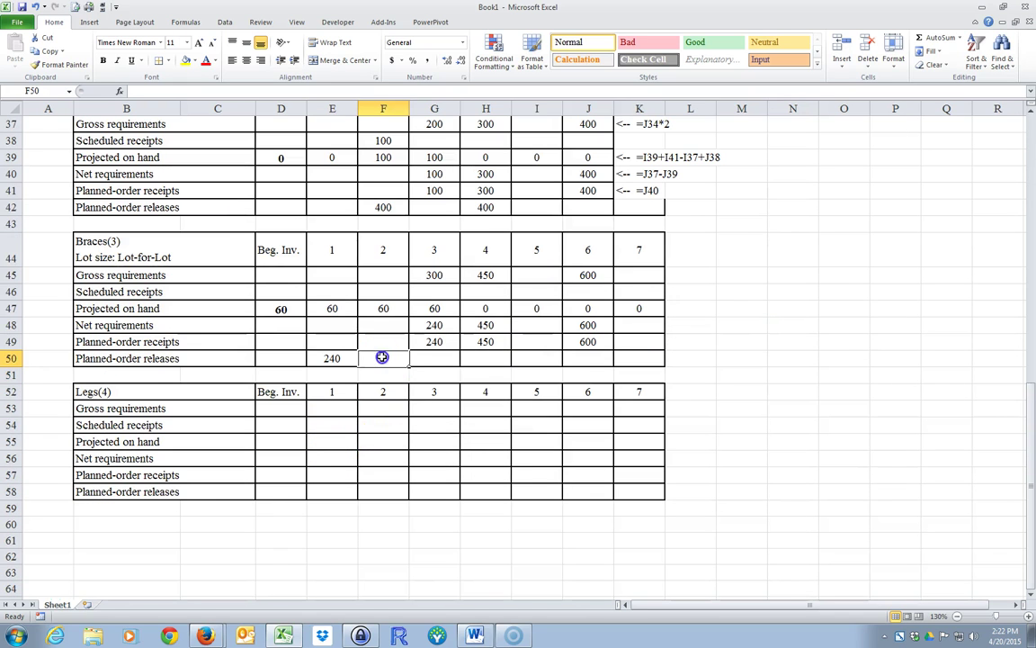
type("=")
left_click(483, 341)
key("Return")
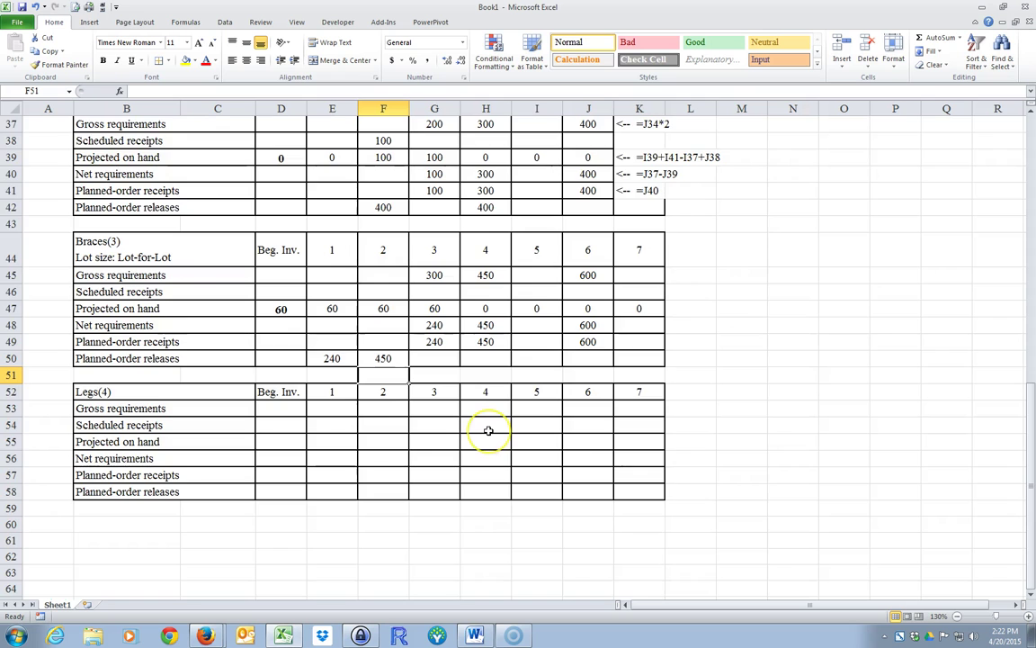
Check the lead time for the day 6 Braces receipt and enter =J49 in G50 as the day 3 planned-order release.
scroll(488, 430, "up", 12)
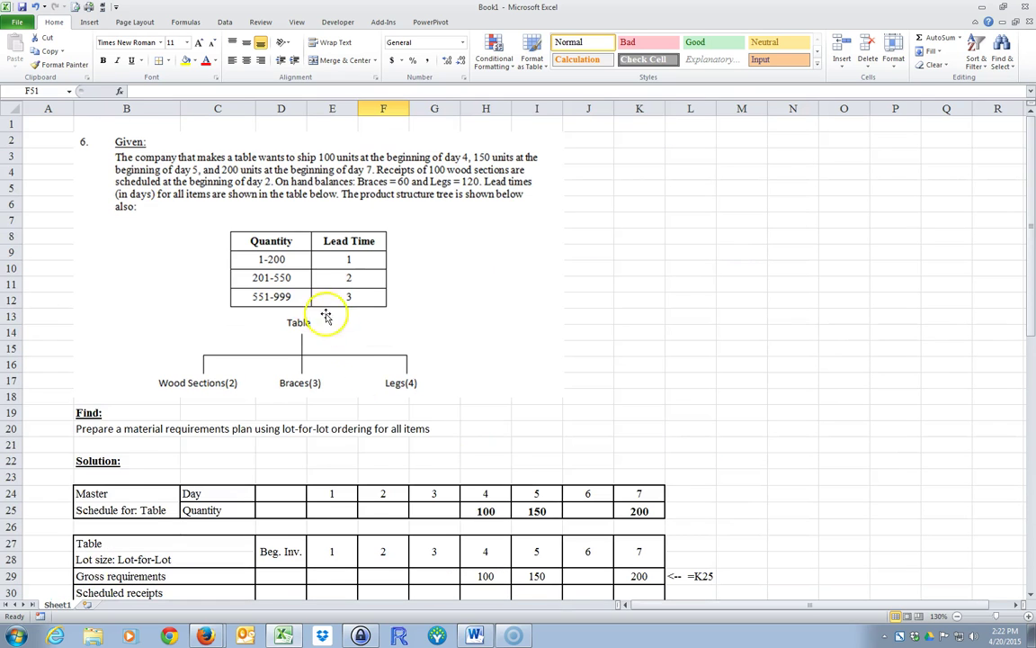
scroll(555, 474, "down", 12)
left_click(595, 356)
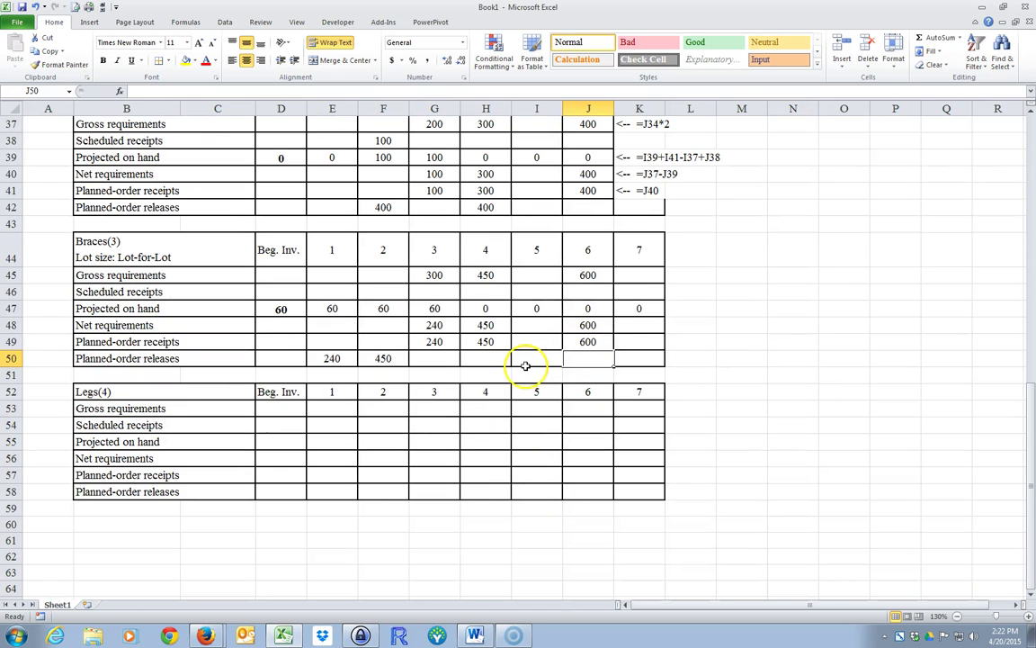
key("Left")
key("Left")
key("Left")
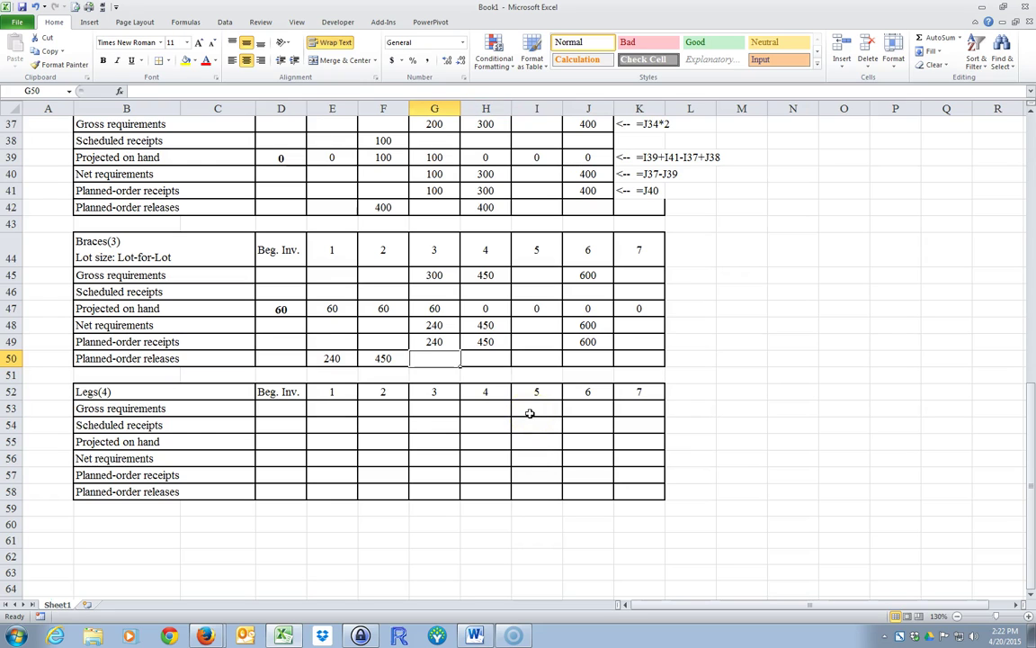
type("=")
left_click(583, 342)
key("Return")
left_click(531, 541)
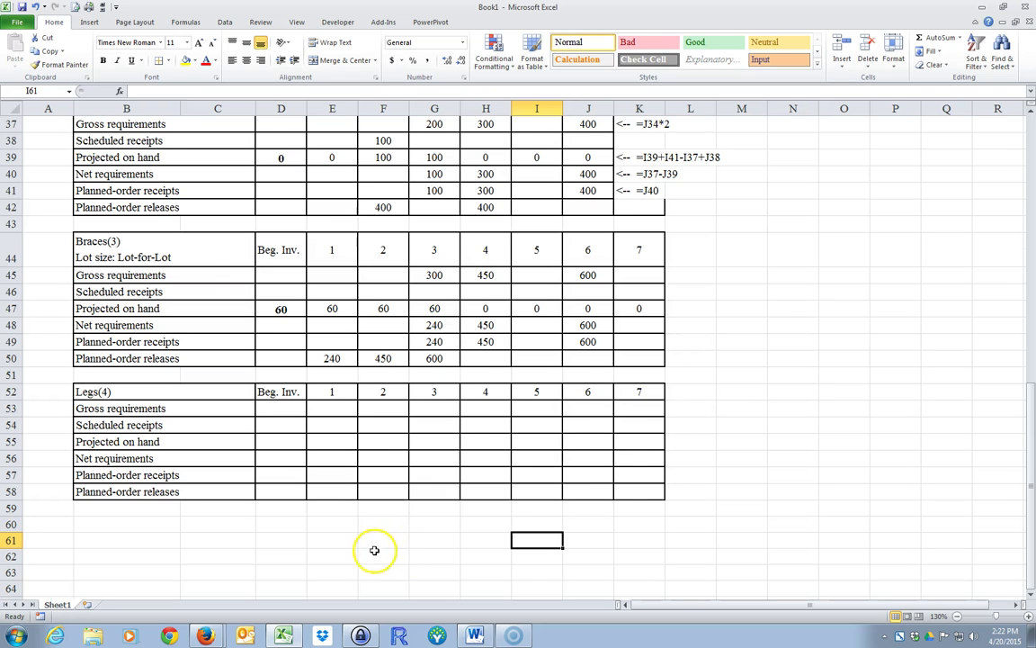
Trace the day 1 Braces release back through the day 3 gross requirement and Table release to the master schedule's day 4 quantity.
scroll(364, 544, "up", 7)
scroll(344, 449, "down", 6)
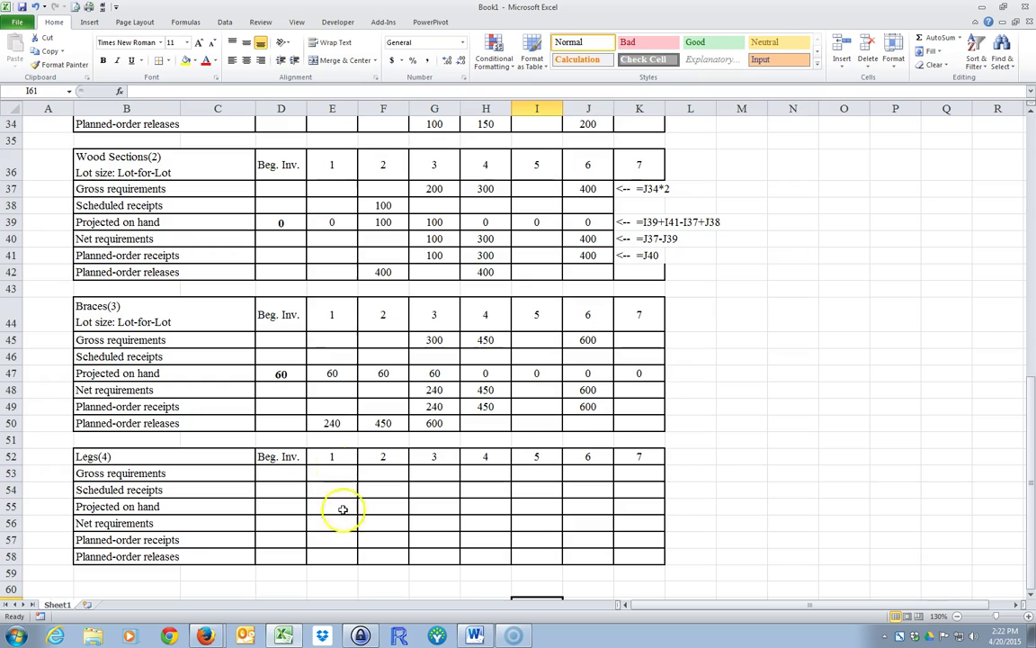
left_click(330, 423)
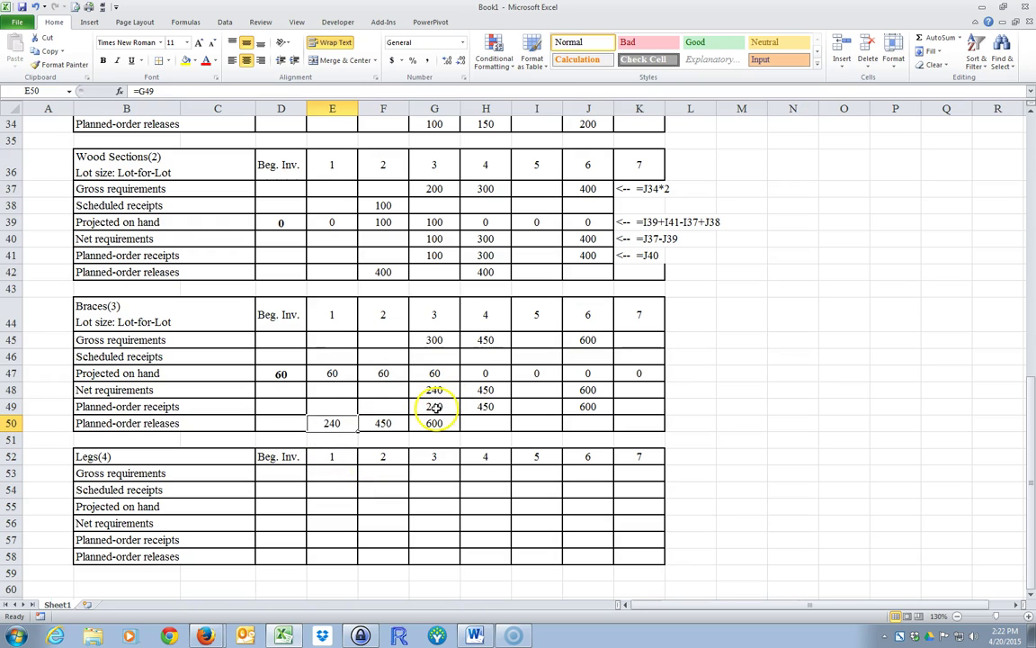
left_click(434, 339)
scroll(433, 339, "up", 5)
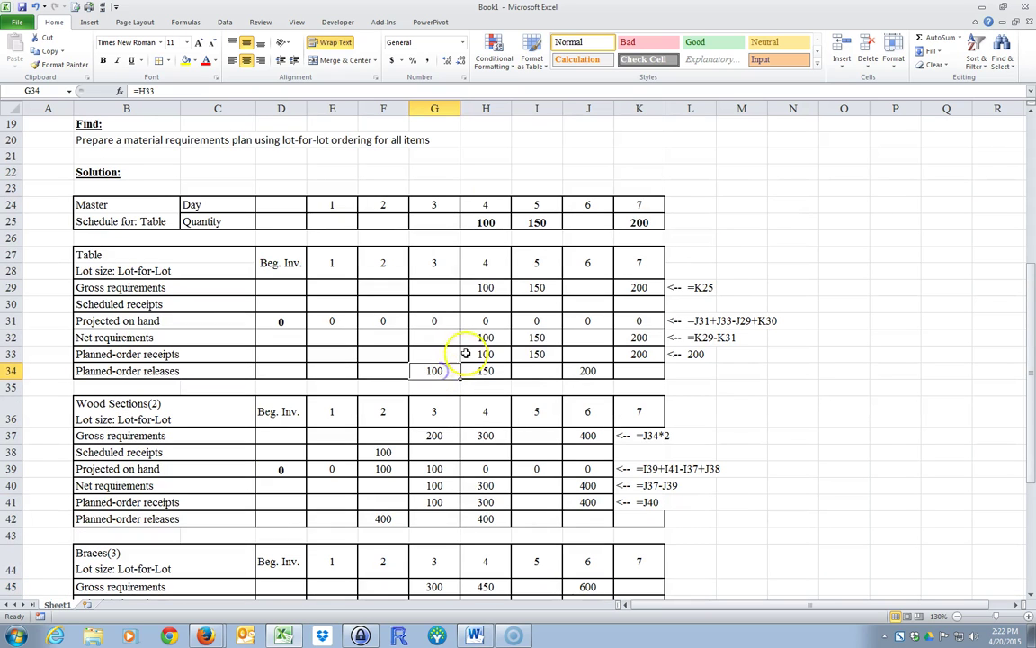
left_click(483, 222)
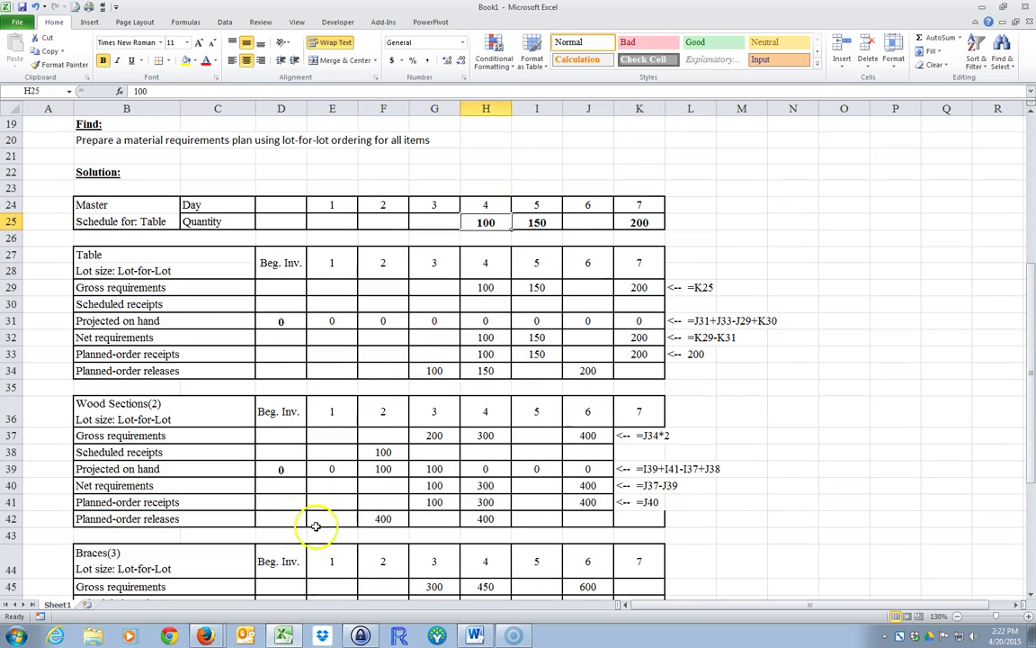
scroll(323, 522, "down", 7)
scroll(337, 518, "up", 2)
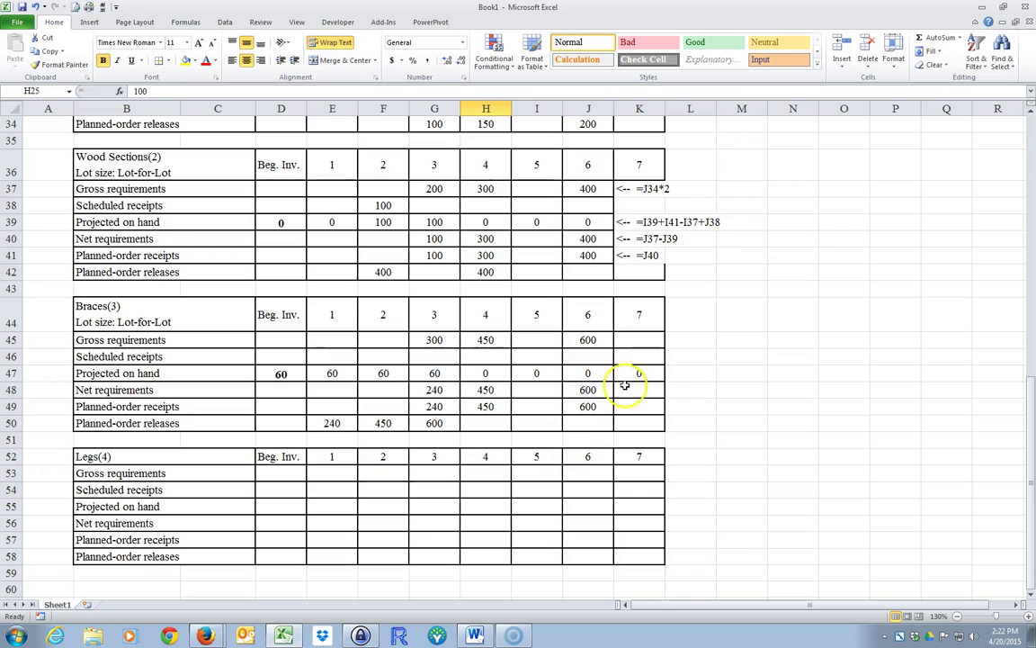
Copy the Wood Sections formula notes in K37:K41 and paste them beside the Braces plan, starting at K45.
left_click_drag(634, 188, 643, 252)
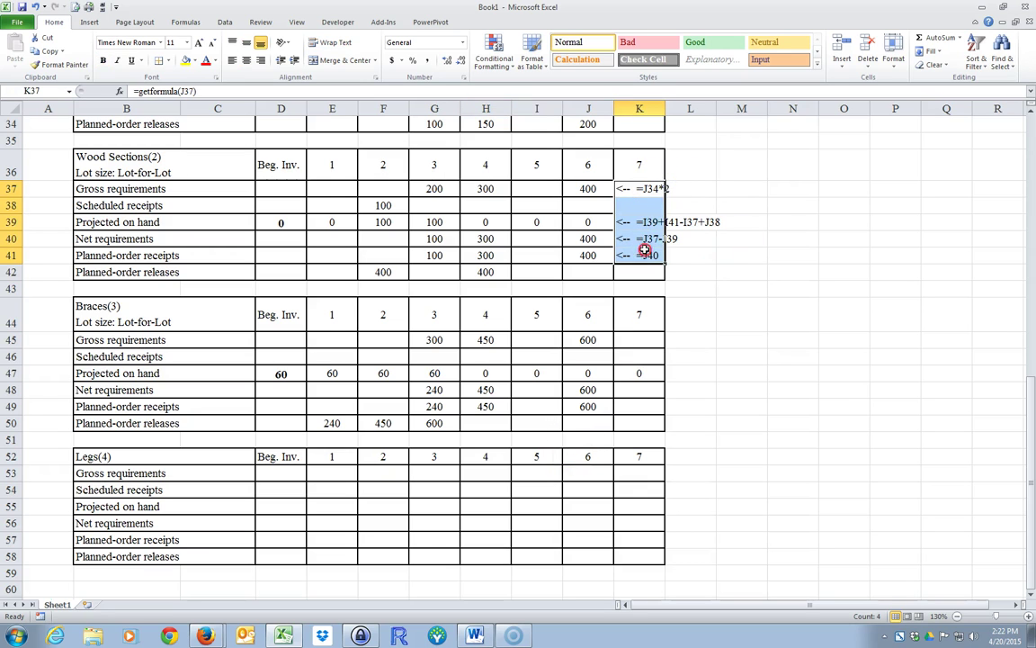
right_click(645, 250)
left_click(673, 270)
left_click(635, 337)
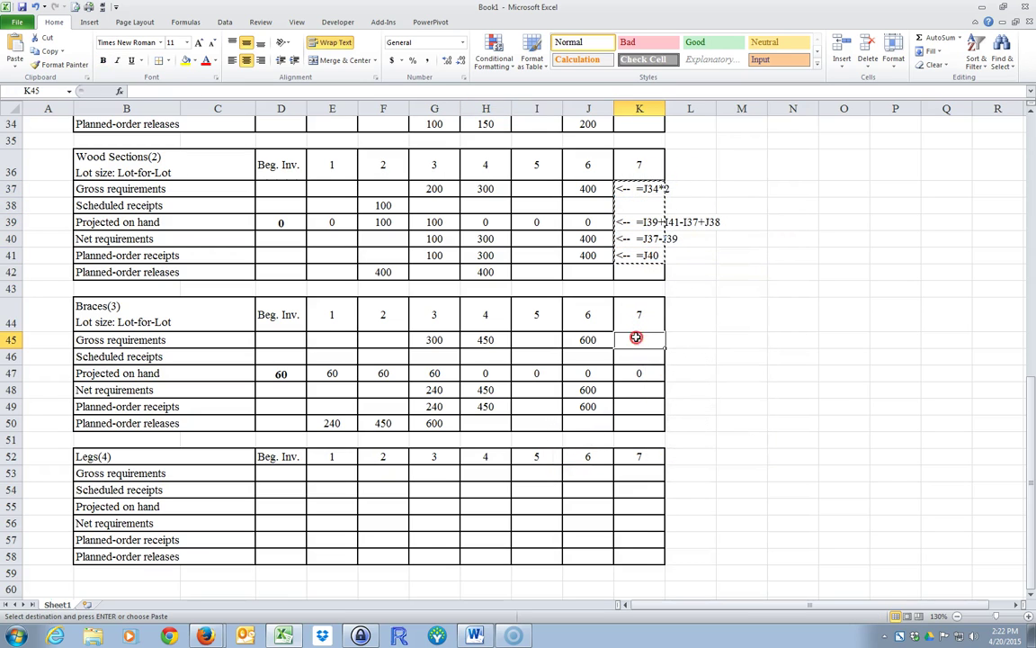
right_click(636, 337)
left_click(657, 385)
left_click(742, 424)
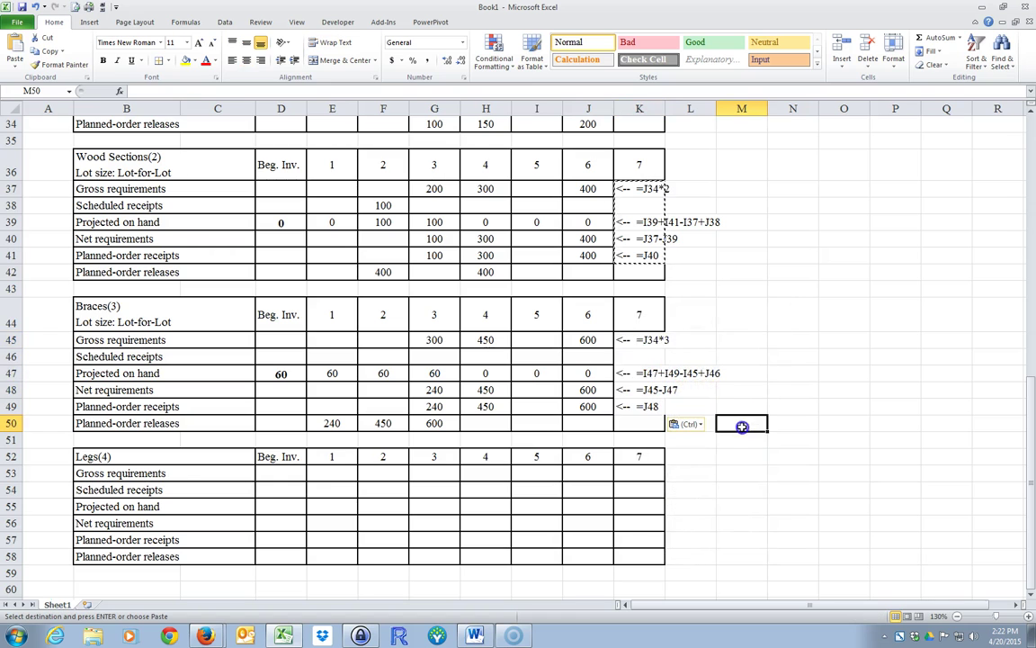
Enter =G34*4 in G53 as the Legs day 3 gross requirement and fill it across to column K.
scroll(575, 517, "down", 2)
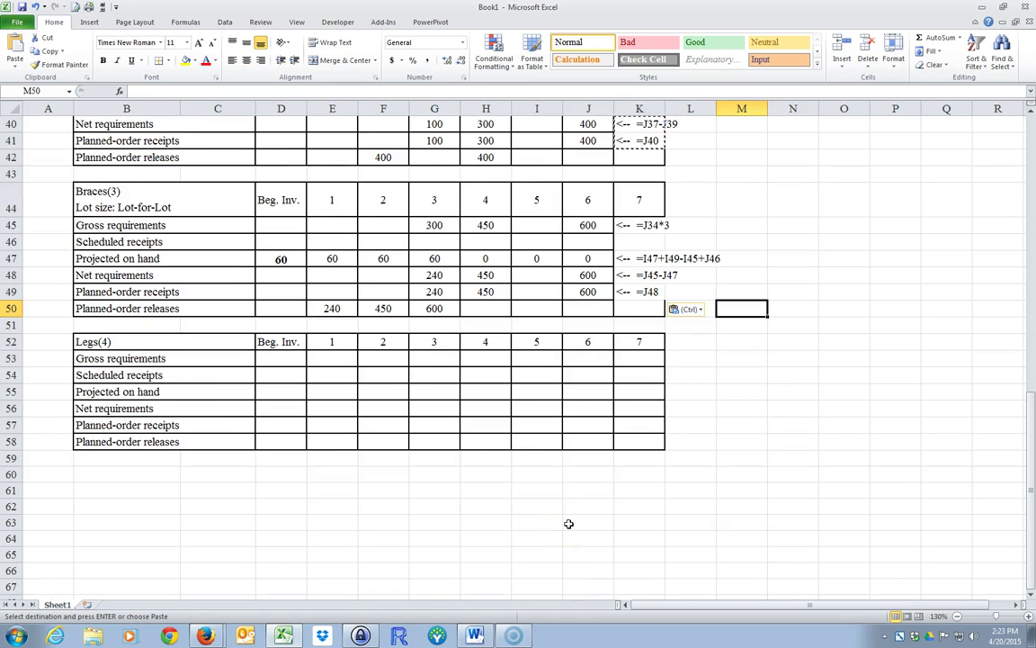
scroll(566, 522, "up", 2)
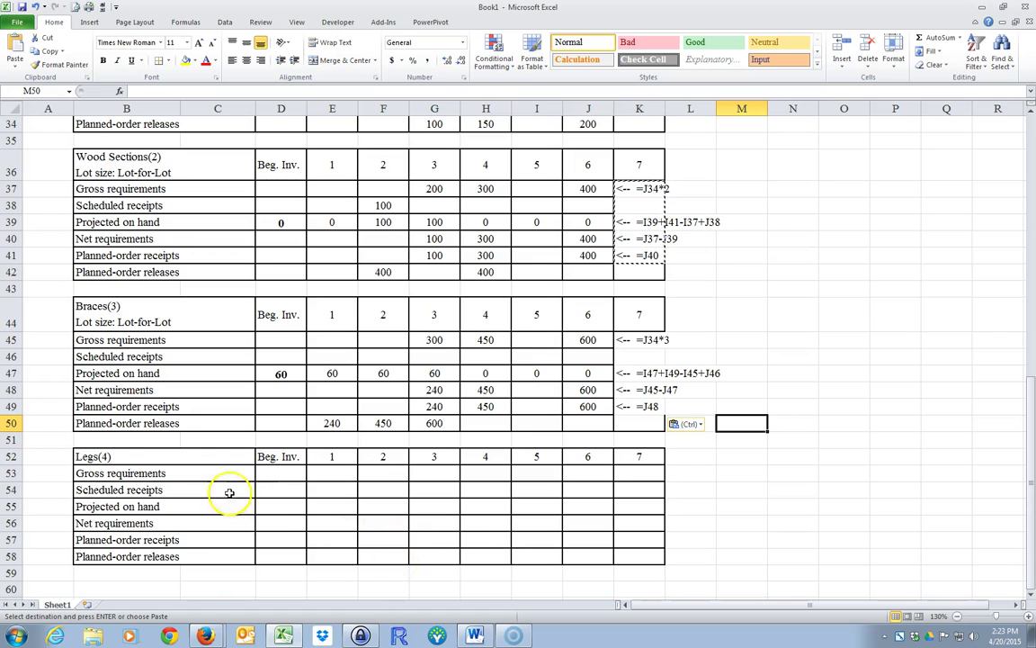
scroll(156, 459, "up", 5)
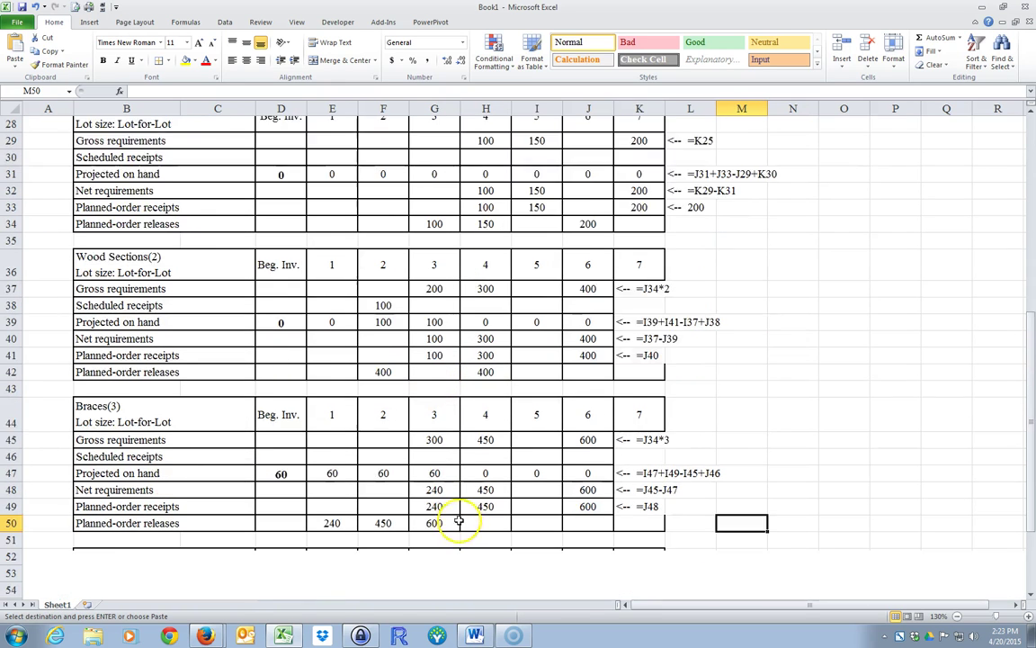
scroll(454, 432, "down", 5)
left_click(428, 471)
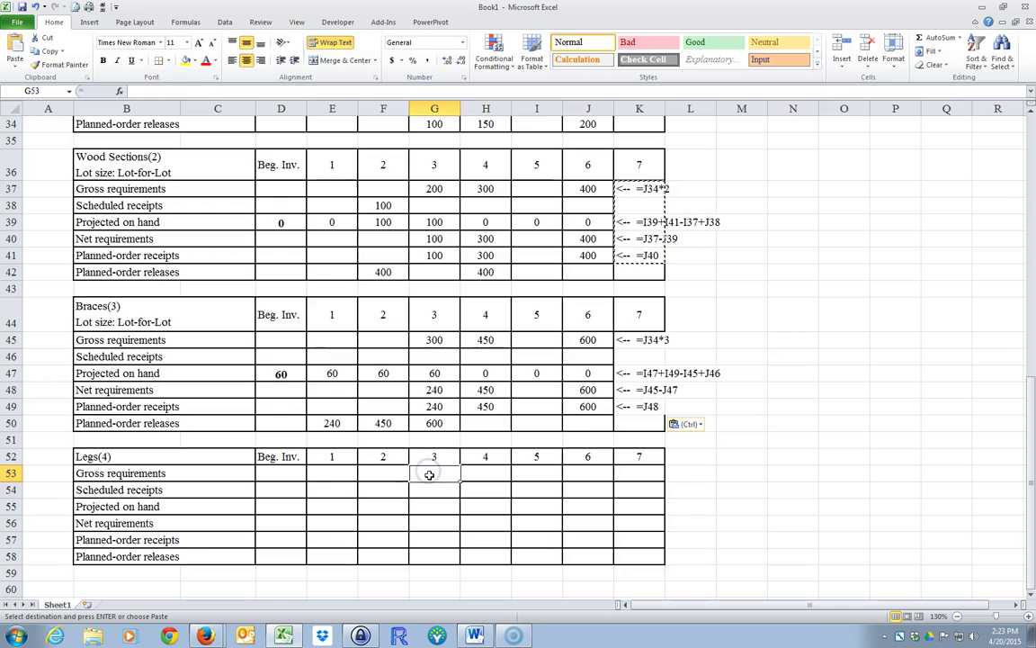
type("=")
scroll(433, 474, "up", 3)
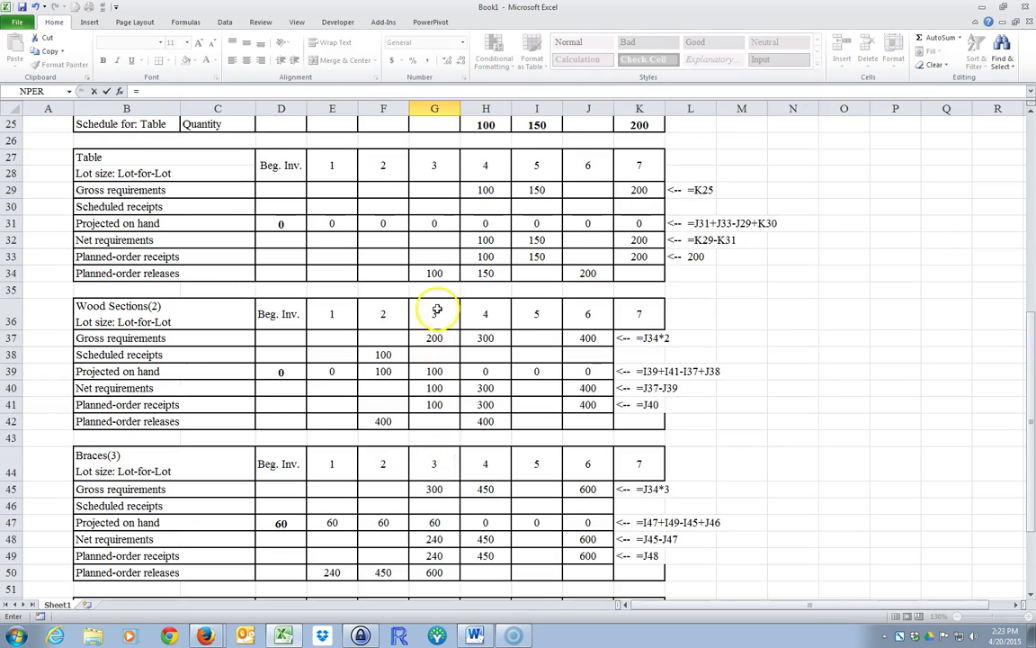
left_click(428, 274)
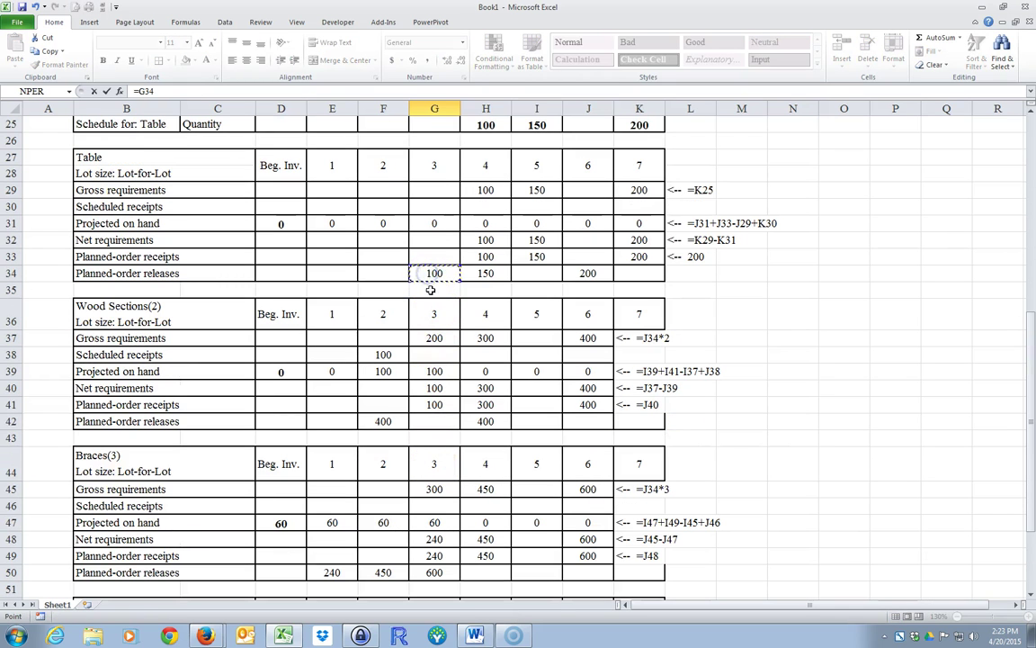
type("*")
scroll(437, 315, "down", 4)
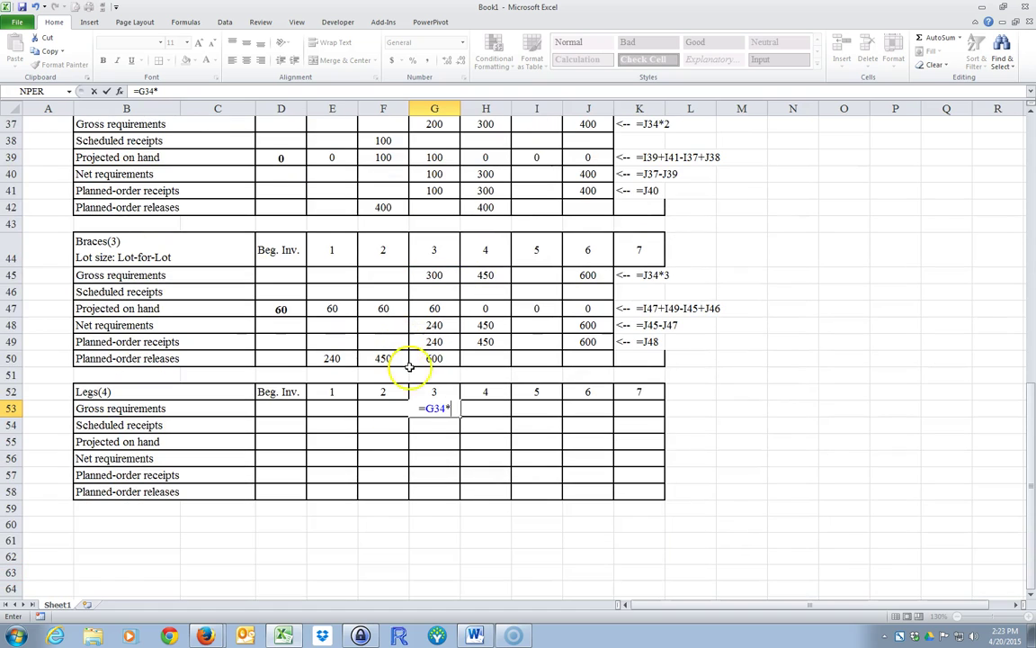
type("4")
key("Return")
left_click(424, 411)
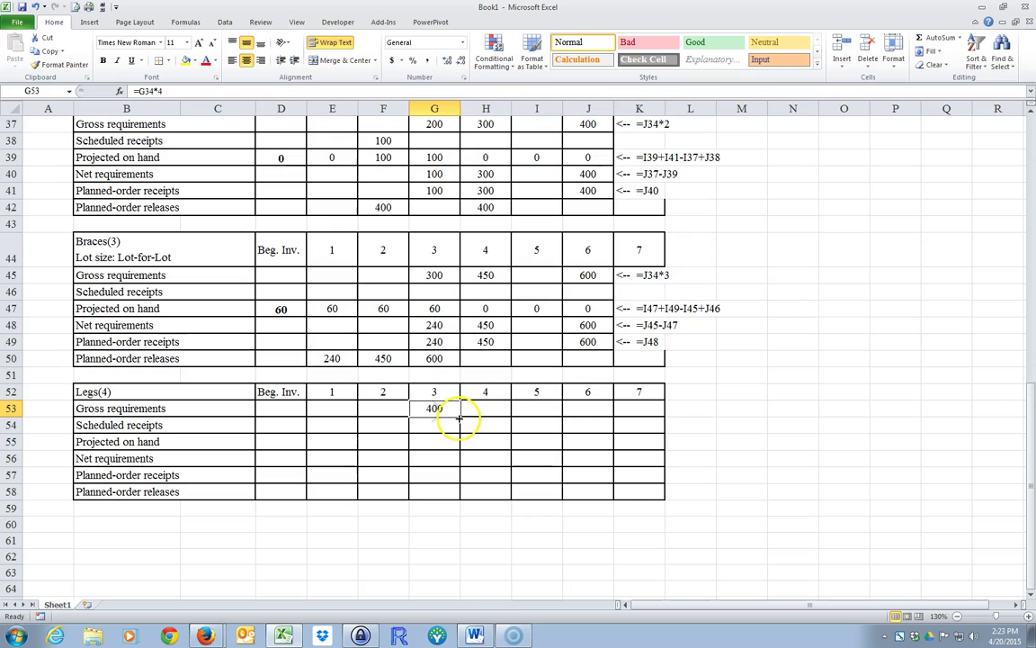
left_click_drag(460, 417, 652, 412)
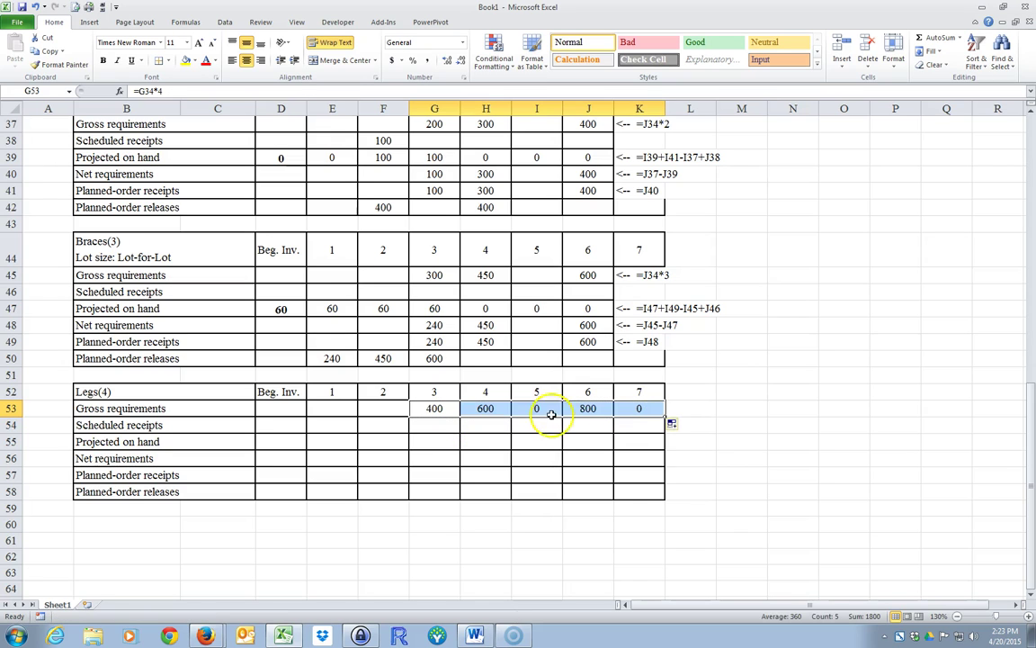
Clear the zero gross requirements for Legs on days 5 and 7, in I53 and K53.
left_click(543, 408)
left_click(629, 410, "ctrl")
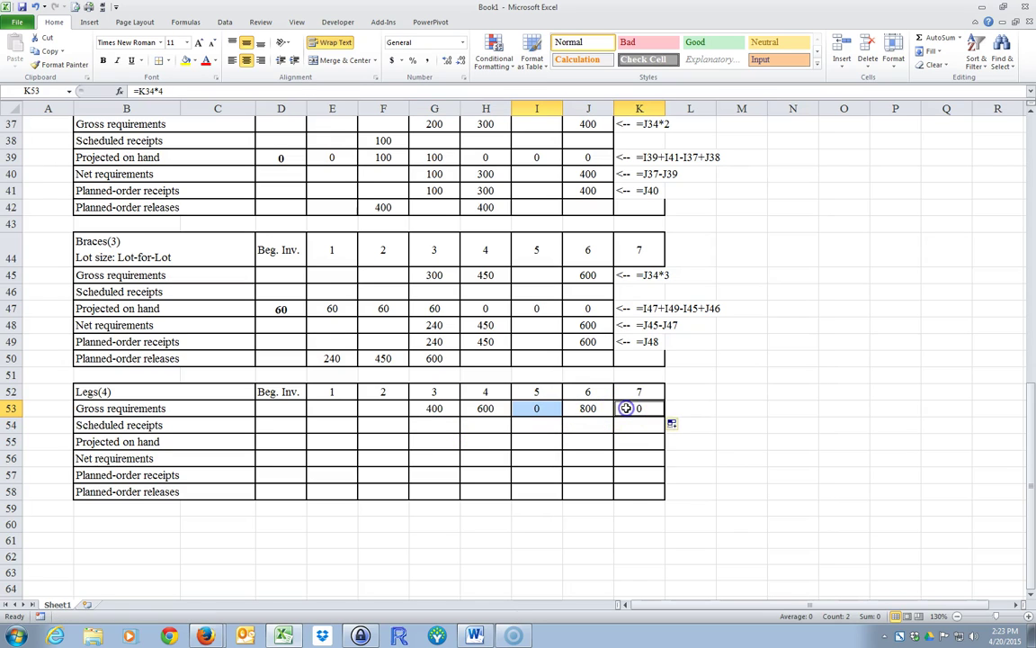
right_click(629, 411)
left_click(670, 284)
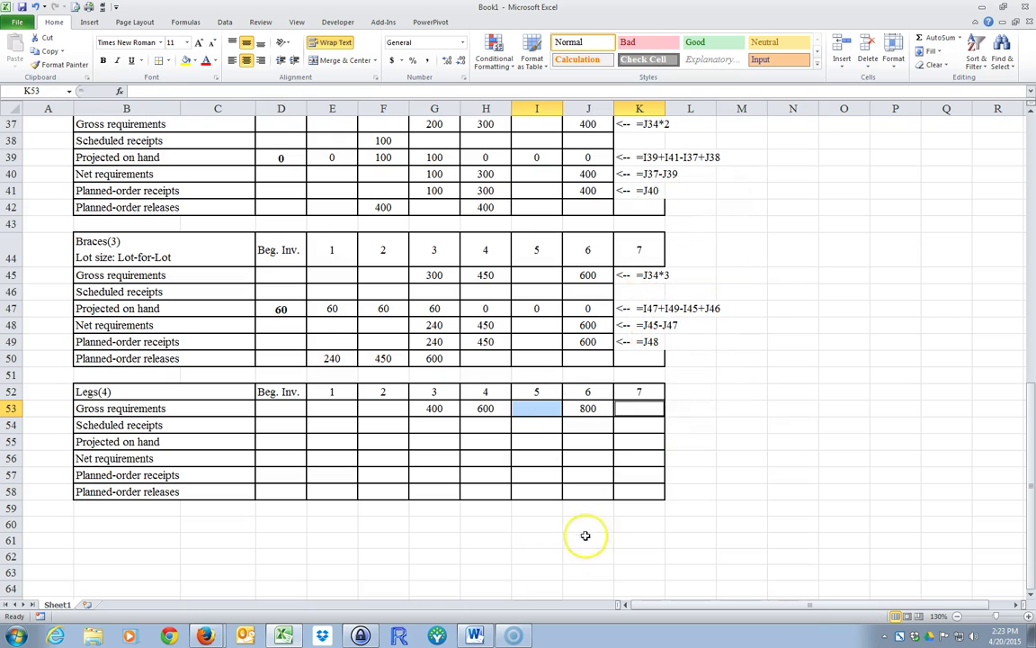
left_click(583, 540)
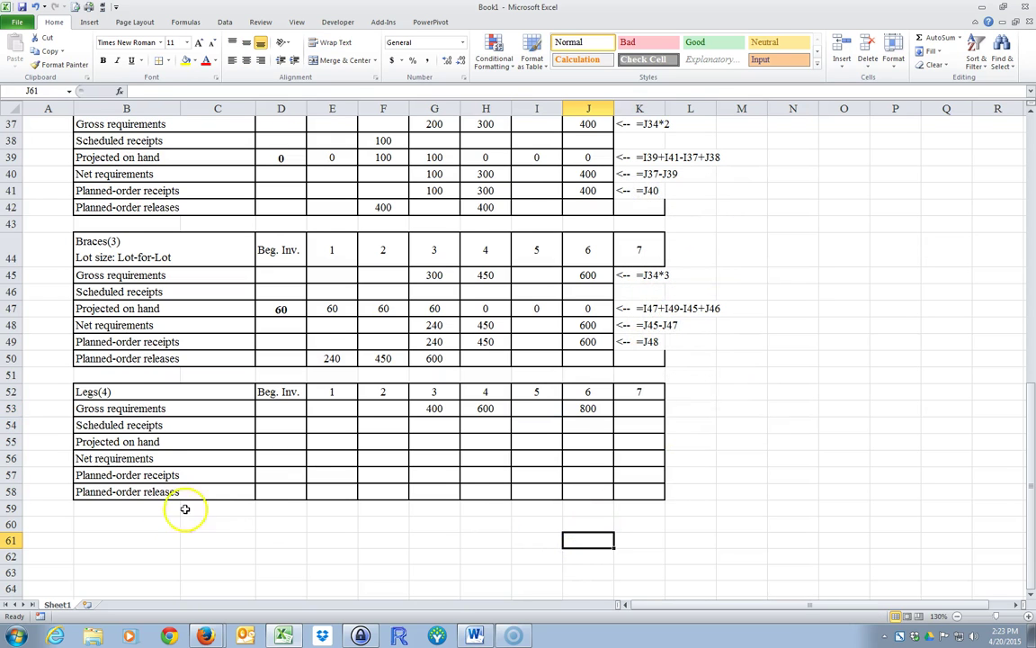
Look up the on-hand Legs balance, enter 120 as beginning inventory in D55, and enter =D55 in E55 for day 1.
scroll(184, 508, "up", 12)
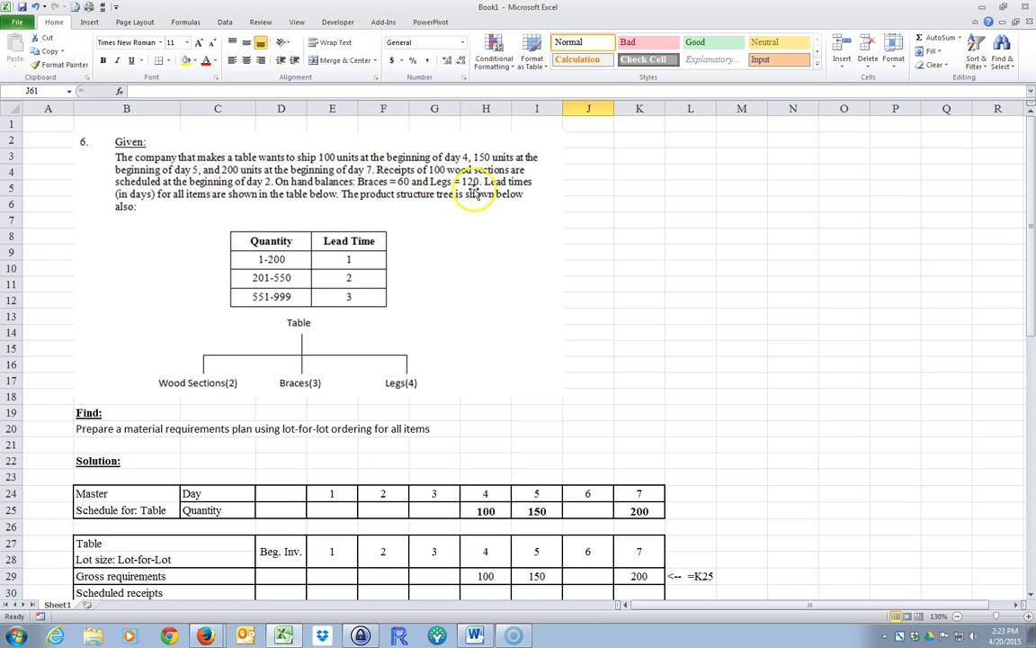
scroll(224, 324, "down", 13)
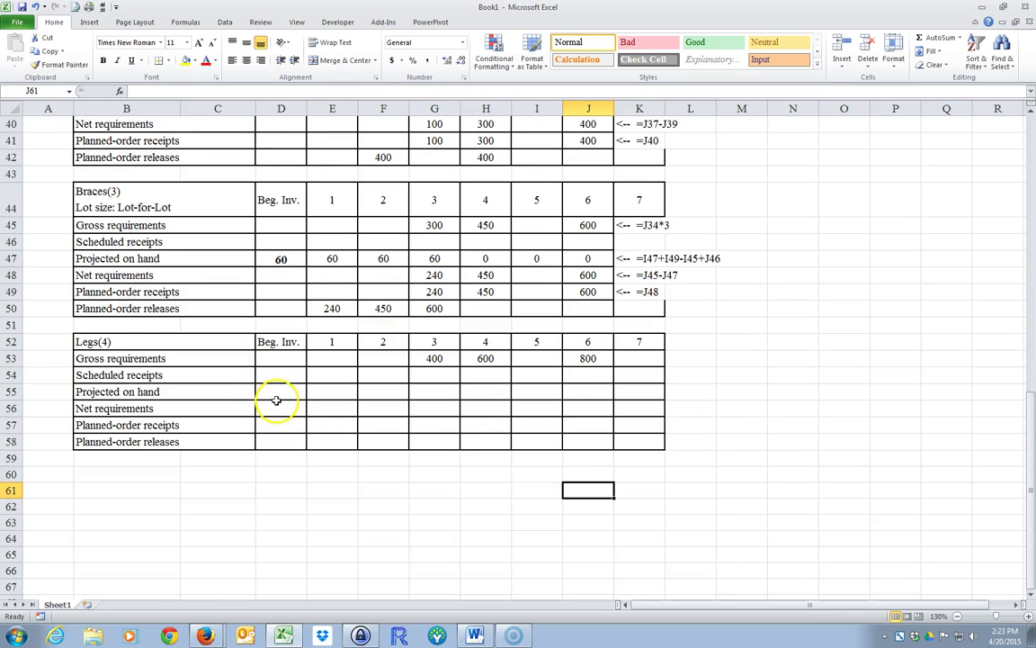
left_click(273, 391)
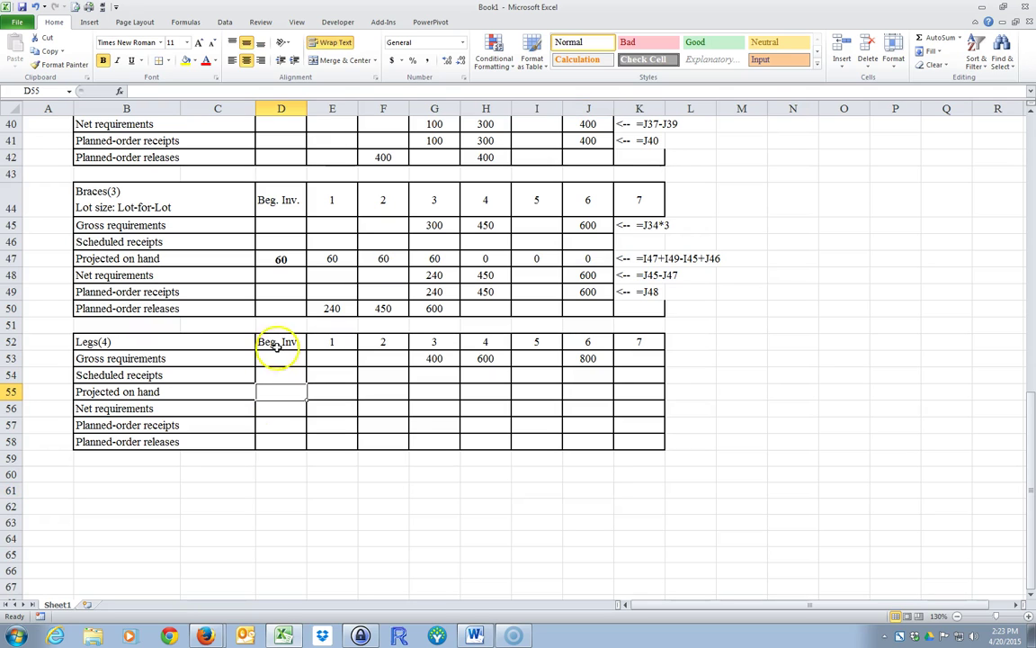
type("120")
key("Return")
left_click(325, 391)
type("=")
left_click(277, 393)
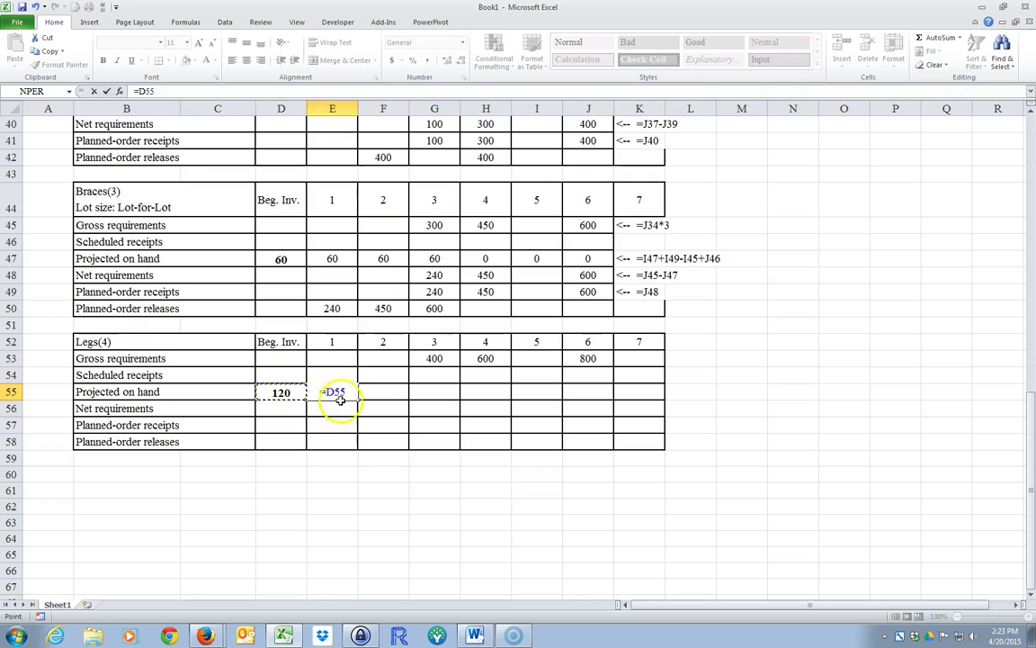
key("Return")
Copy the Braces day 2 projected-on-hand formula from F47 to F55 for Legs and fill it across to column K.
left_click(385, 257)
right_click(385, 257)
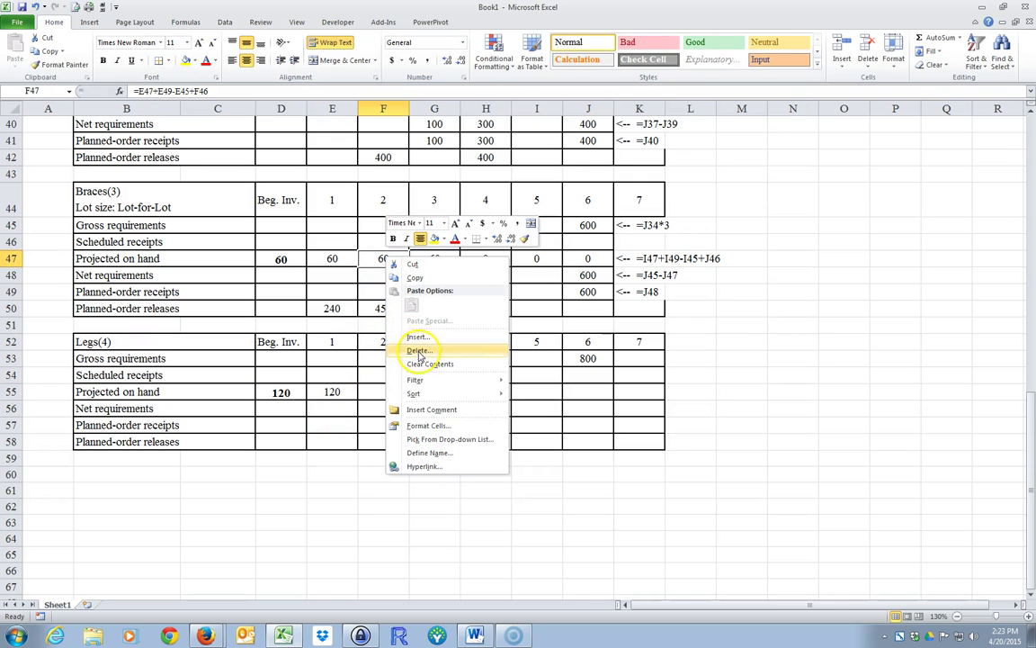
left_click(418, 279)
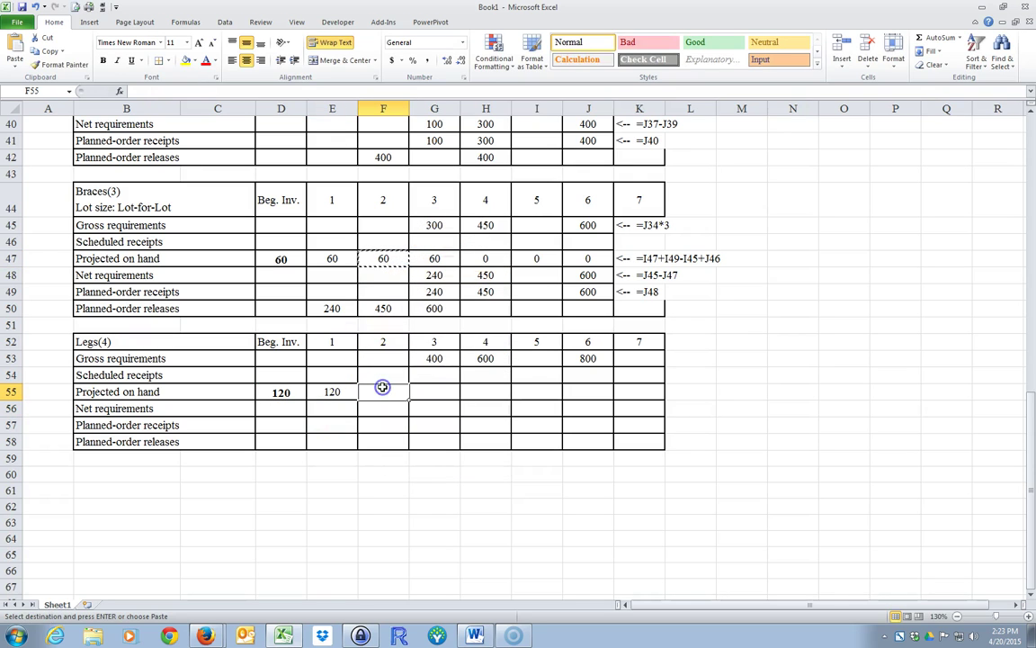
right_click(384, 389)
left_click(410, 437)
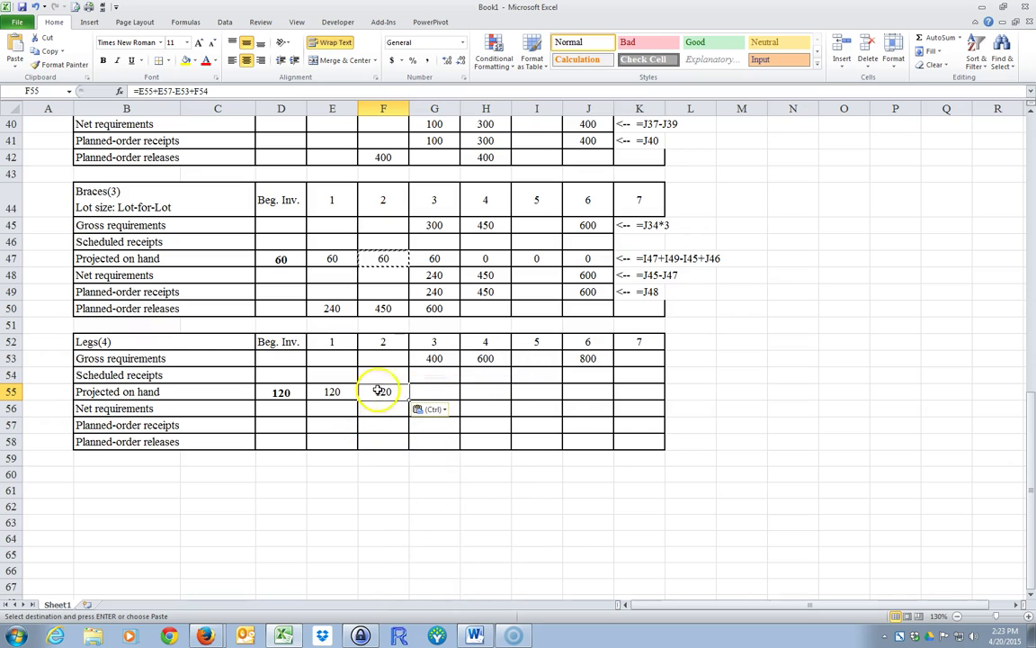
left_click_drag(409, 399, 642, 404)
left_click(497, 523)
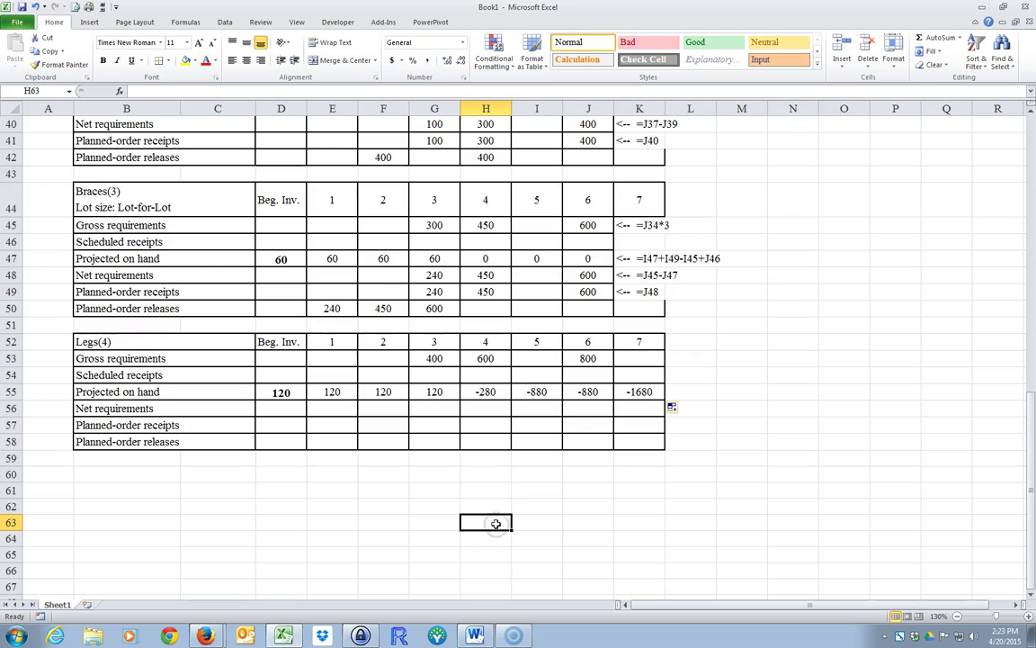
Enter =G53-G55 in G56 as the Legs day 3 net requirement.
left_click(427, 410)
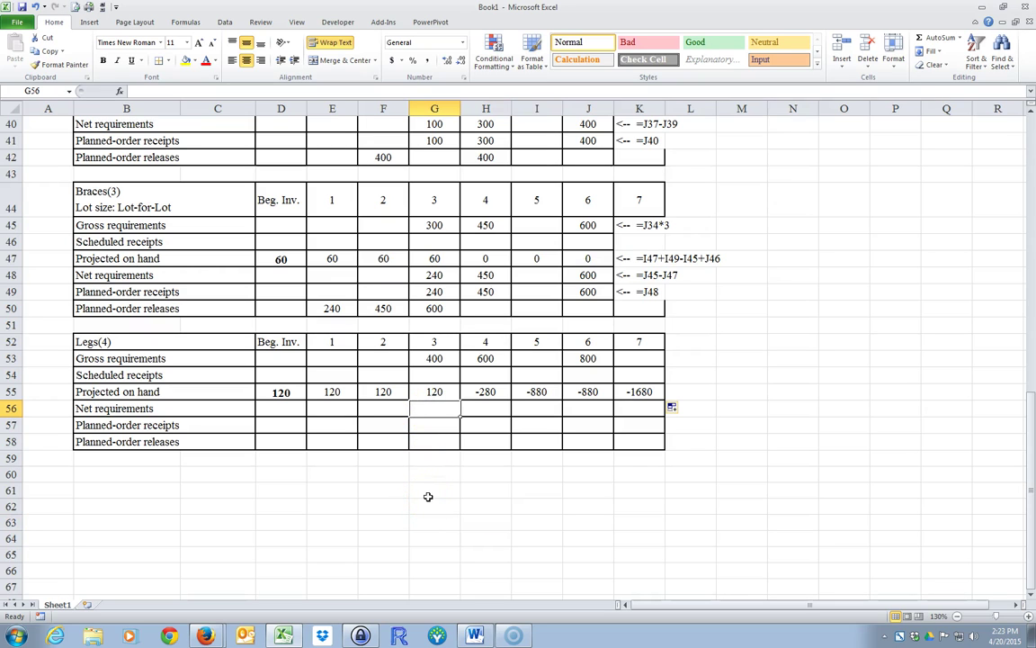
type("=")
left_click(432, 358)
type("-")
left_click(432, 392)
key("Return")
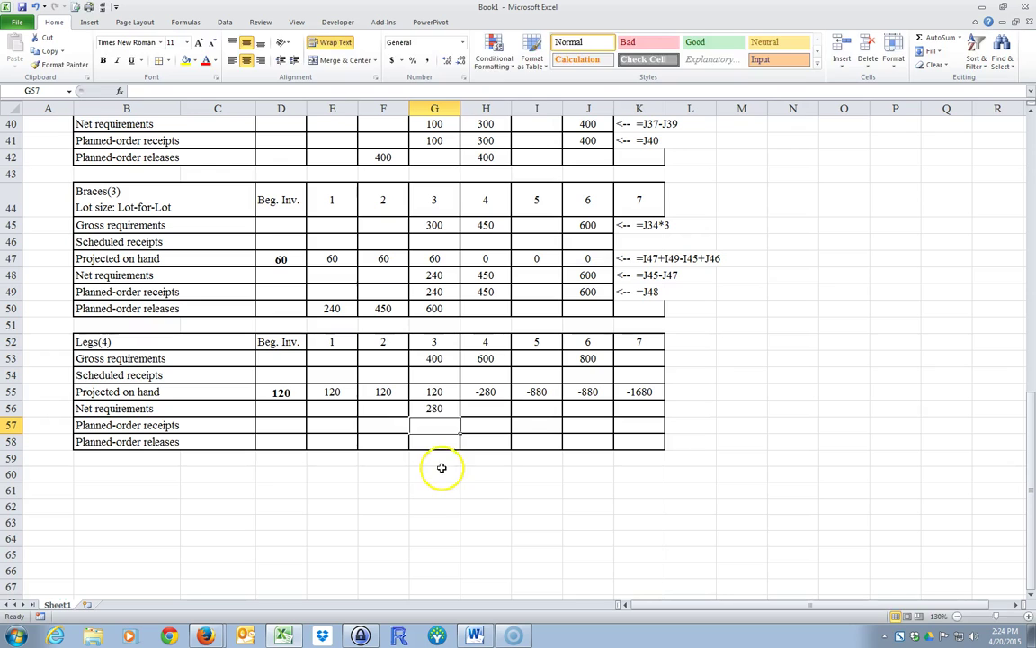
Enter =G56 in G57 as the Legs day 3 planned-order receipt and fill G56:G57 across to column K.
type("=")
left_click(436, 410)
key("Return")
left_click_drag(438, 410, 643, 432)
Clear the Legs net requirements and planned-order receipts for days 5 and 7, I56:I57 and K56:K57.
left_click(543, 408)
left_click_drag(543, 408, 540, 425)
left_click(634, 413, "ctrl")
left_click_drag(634, 413, 638, 423)
right_click(638, 424)
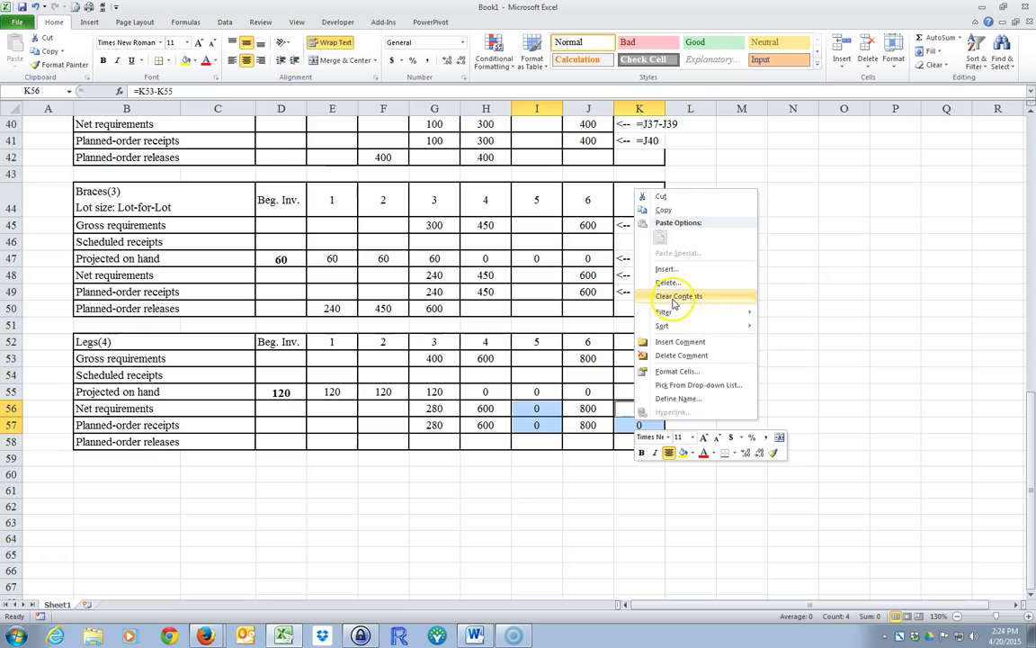
left_click(673, 297)
left_click(486, 568)
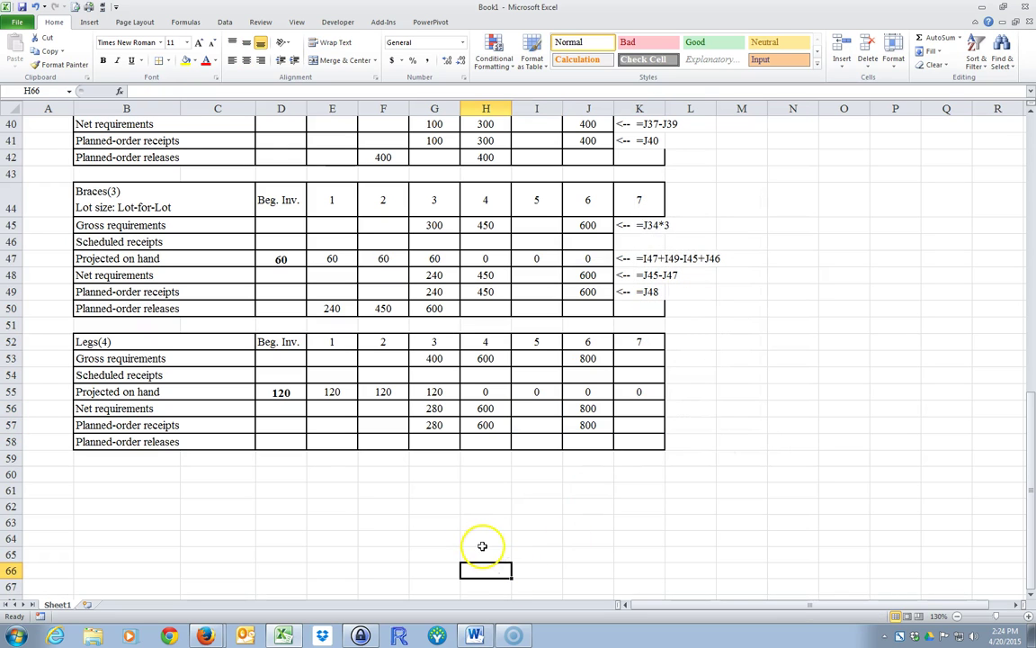
Check the Legs lead-time data and enter =G57 in E58 as the Legs day 1 planned-order release.
left_click(432, 424)
scroll(434, 495, "up", 10)
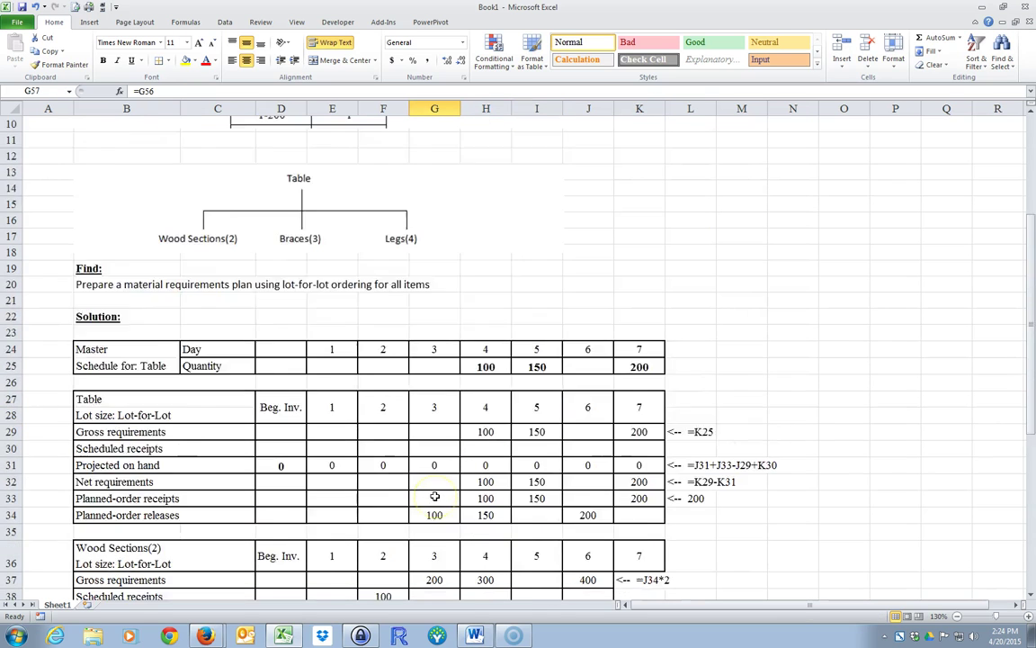
scroll(435, 496, "up", 1)
scroll(392, 591, "down", 6)
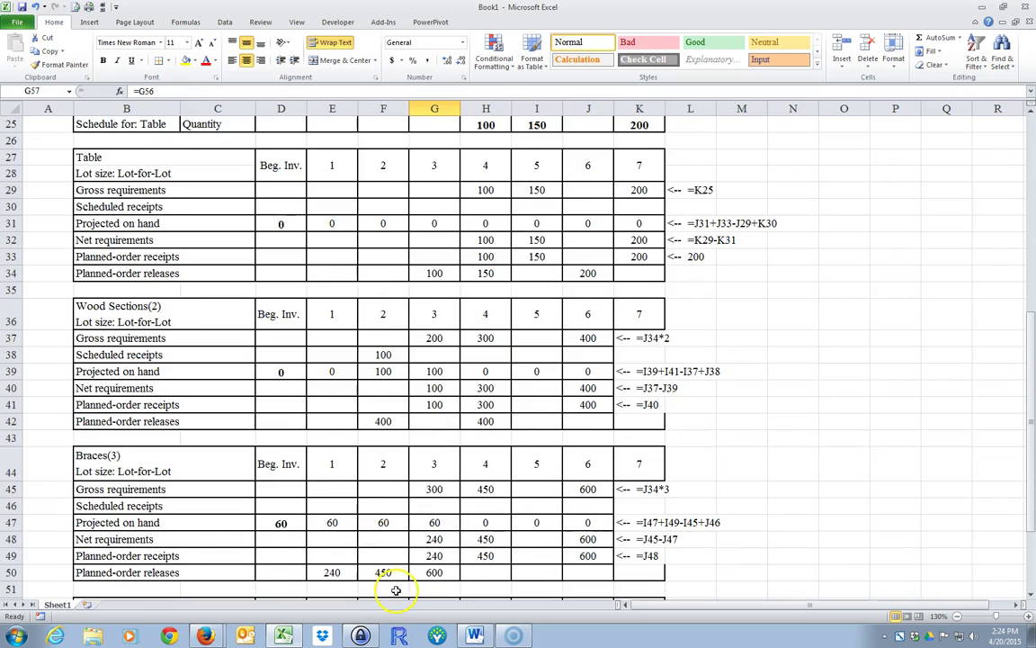
scroll(396, 591, "down", 4)
left_click(329, 493)
type("=")
left_click(434, 474)
key("Return")
Extend the Legs day 1 planned-order release in E58 to =G57+H57 so it includes the day 4 receipt.
scroll(438, 561, "up", 12)
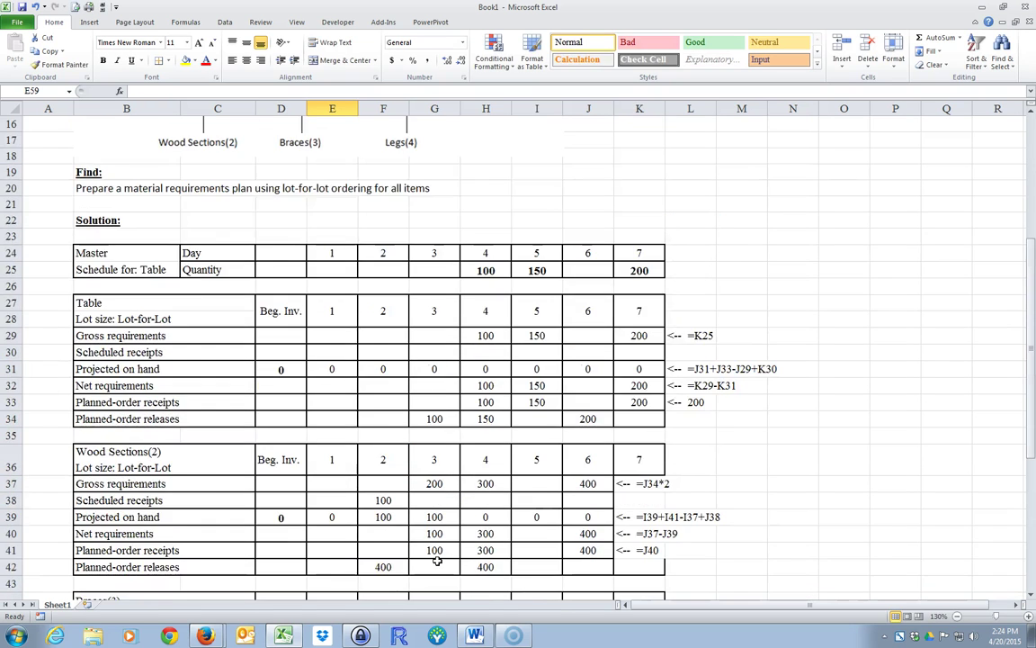
scroll(348, 412, "down", 15)
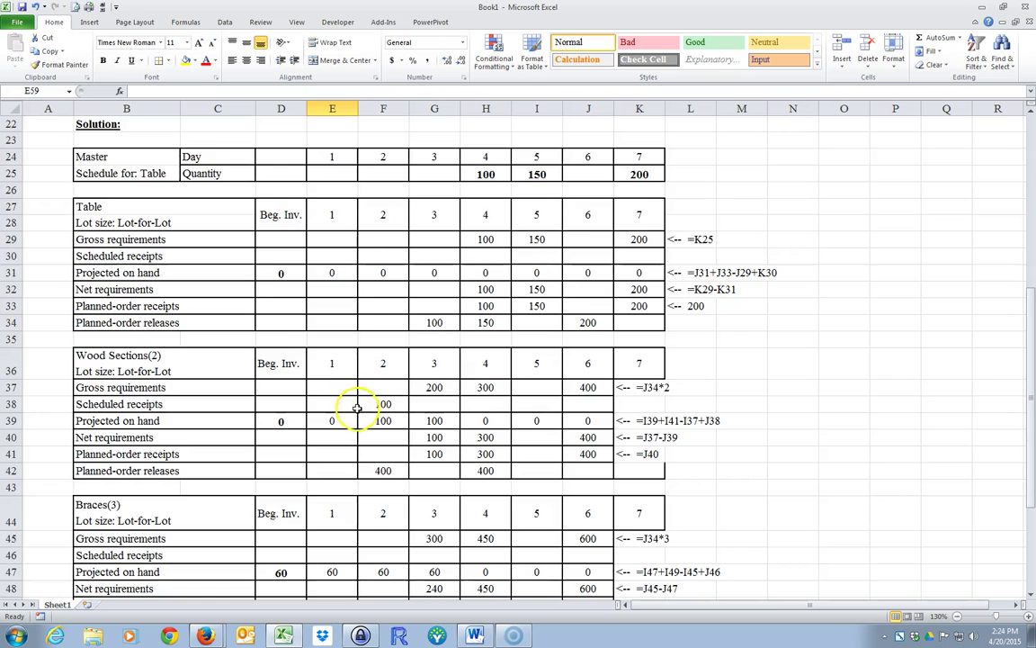
double_click(335, 323)
type("+")
left_click(472, 309)
key("Return")
Enter =J57 in G58 as the Legs day 3 planned-order release.
scroll(454, 435, "up", 13)
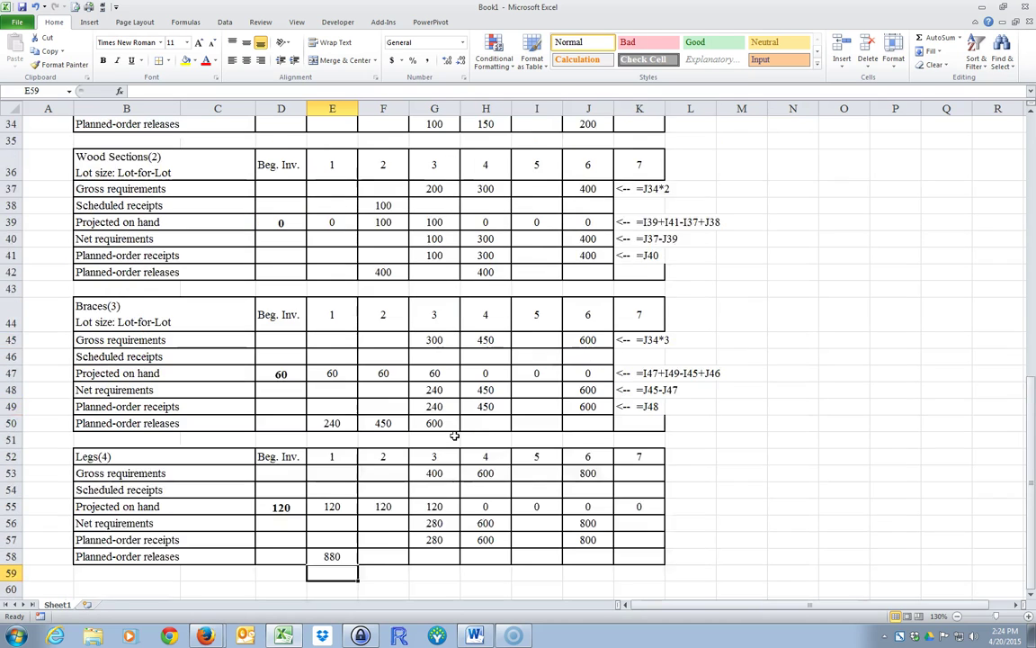
scroll(454, 435, "down", 13)
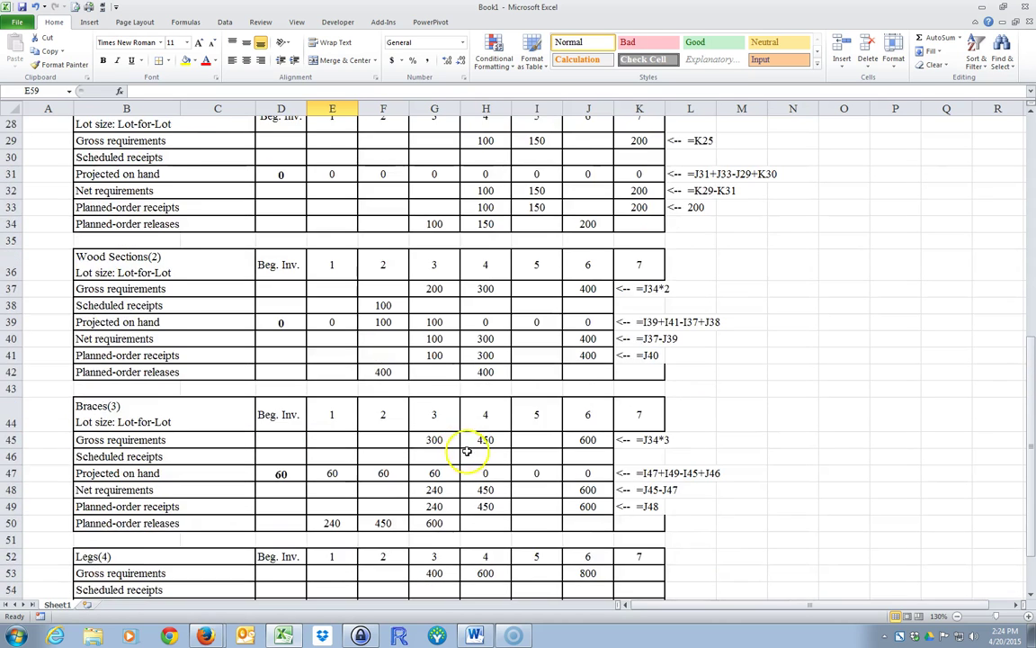
left_click(437, 325)
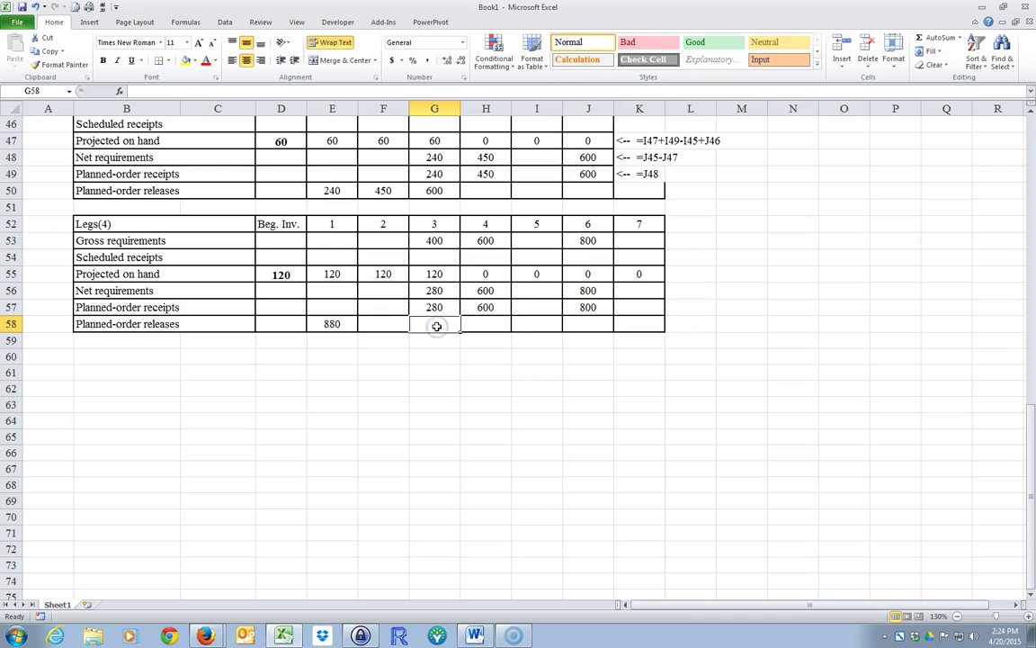
type("=")
left_click(586, 307)
key("Return")
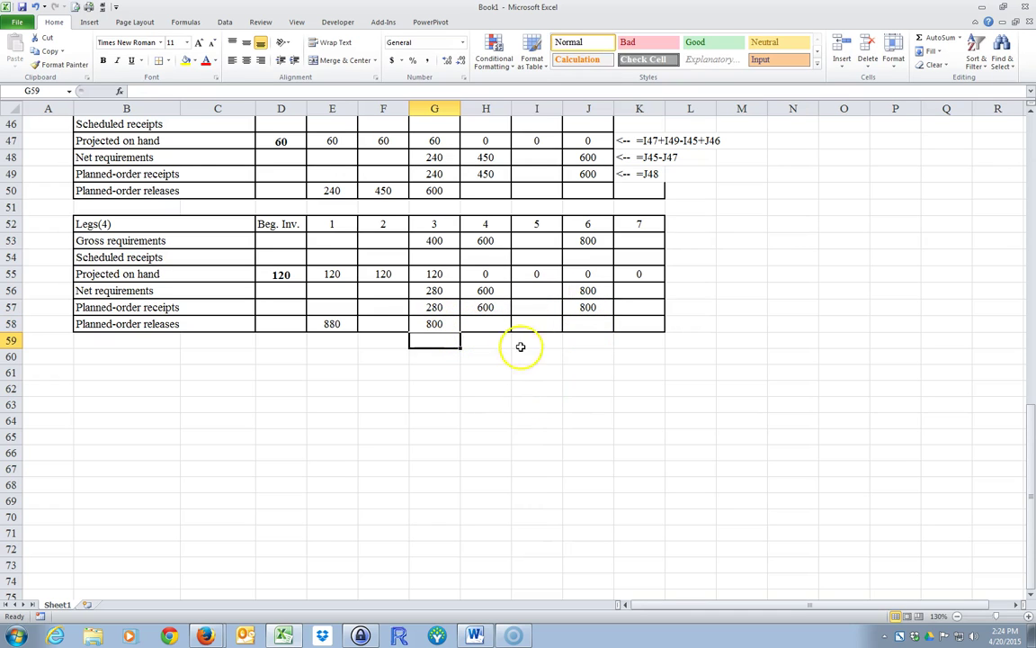
left_click(421, 389)
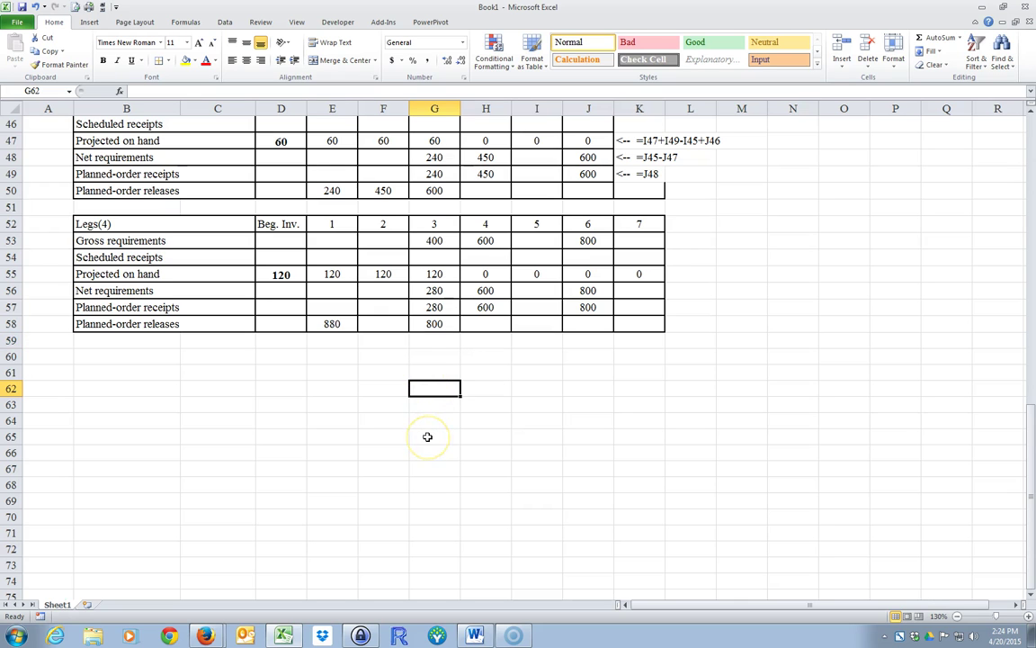
scroll(272, 455, "up", 9)
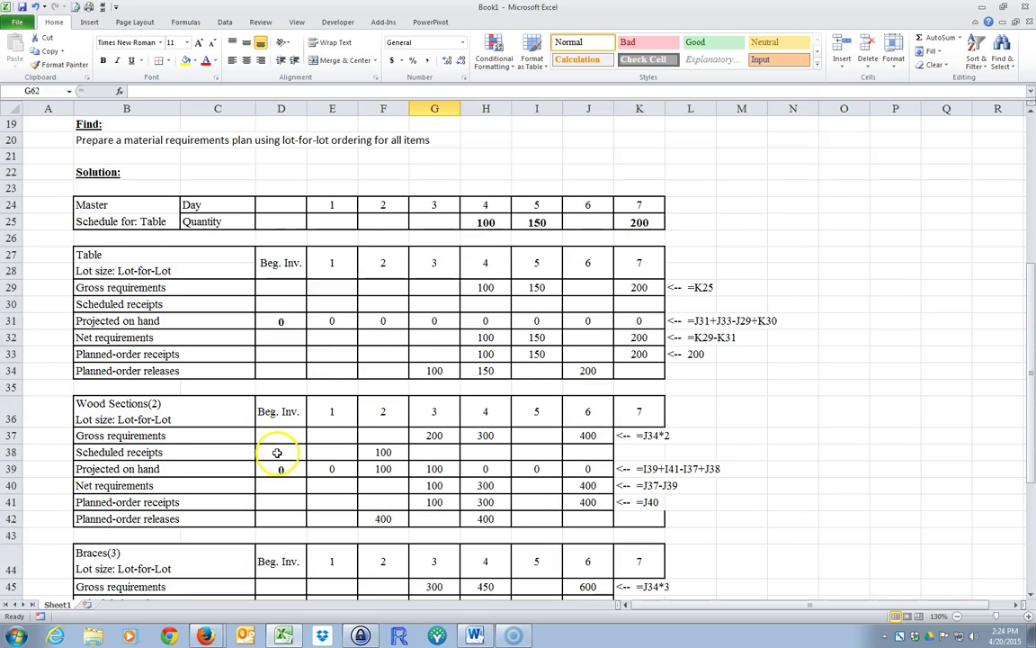
scroll(392, 447, "down", 6)
left_click_drag(620, 272, 624, 339)
right_click(627, 325)
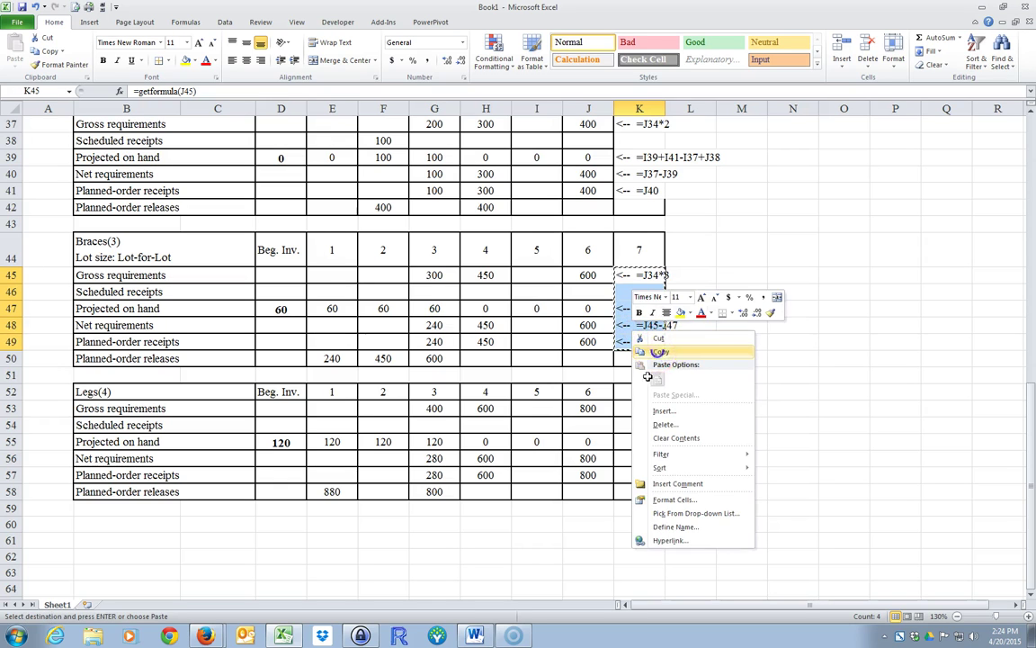
left_click(649, 350)
right_click(638, 408)
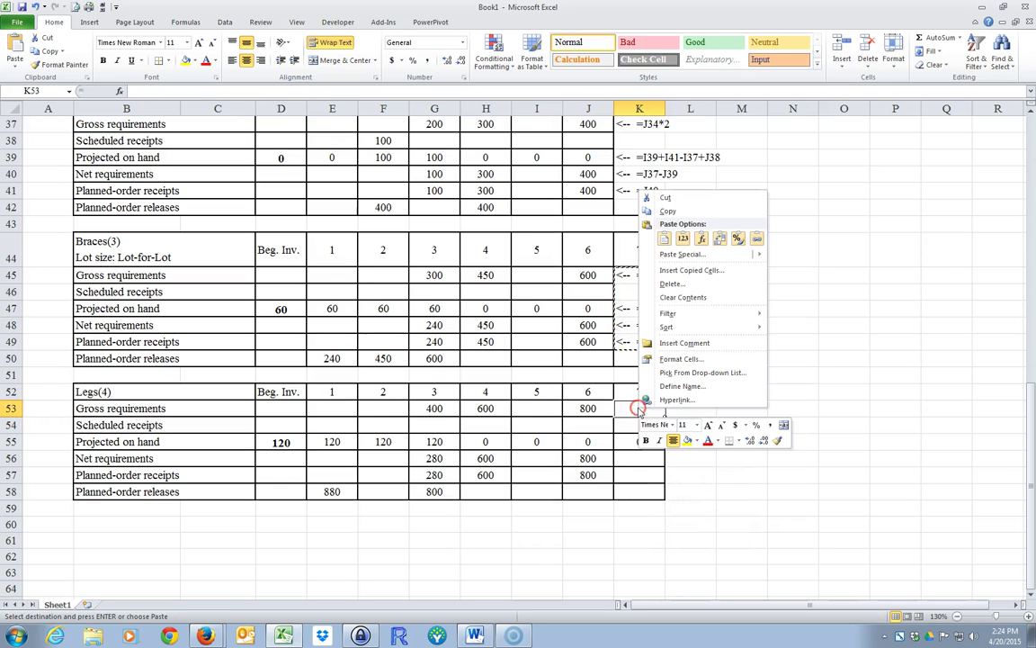
left_click(670, 254)
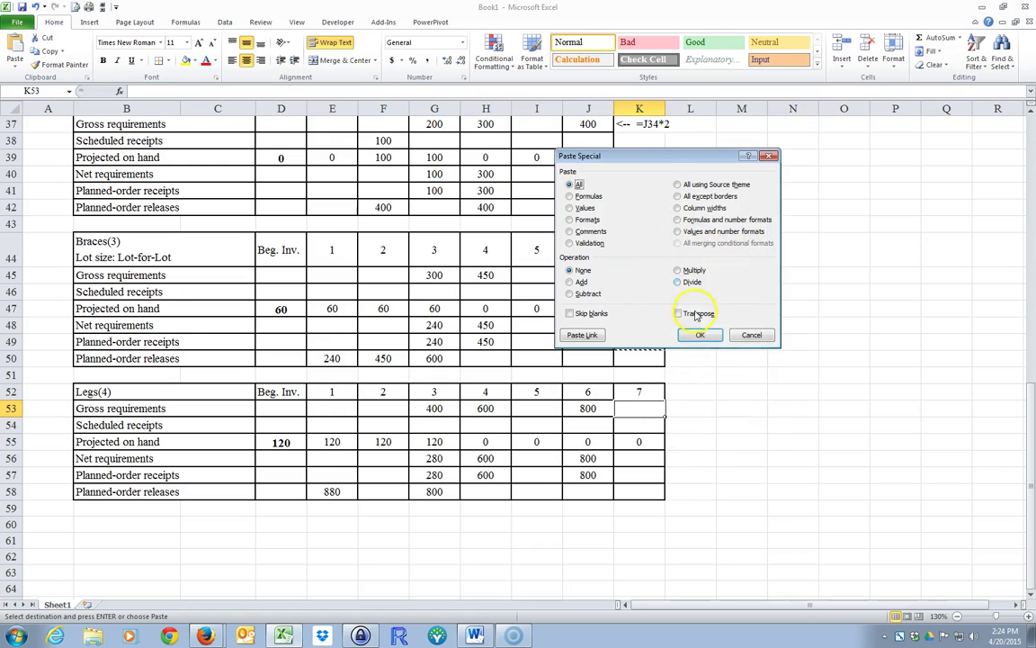
left_click(750, 334)
Copy the Braces gross-requirements formula note from K45 to K53 beside the Legs gross requirements.
right_click(624, 275)
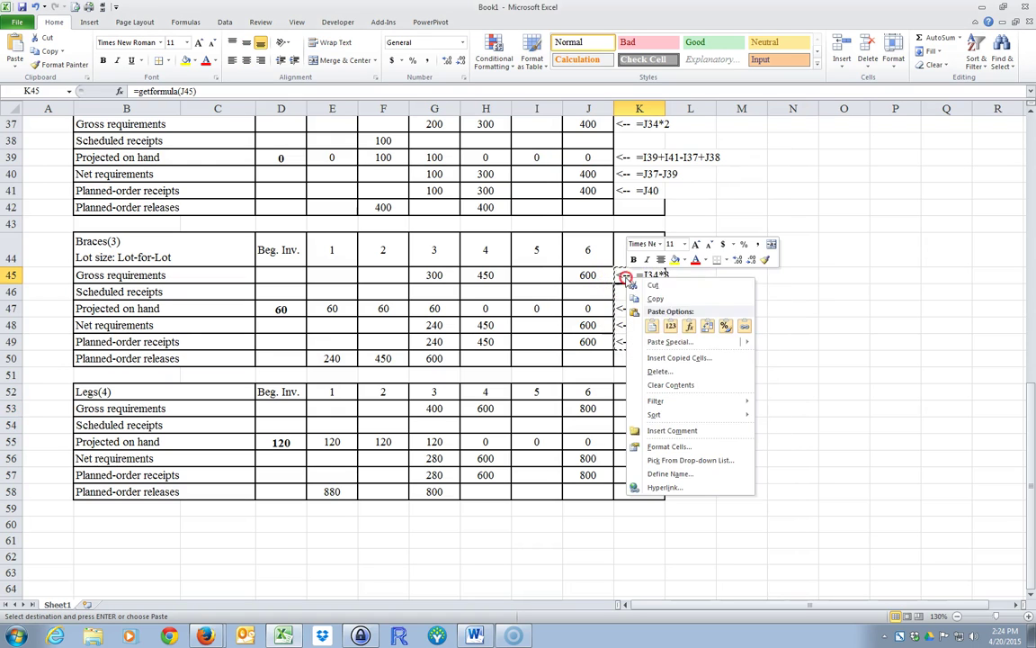
left_click(656, 299)
right_click(637, 411)
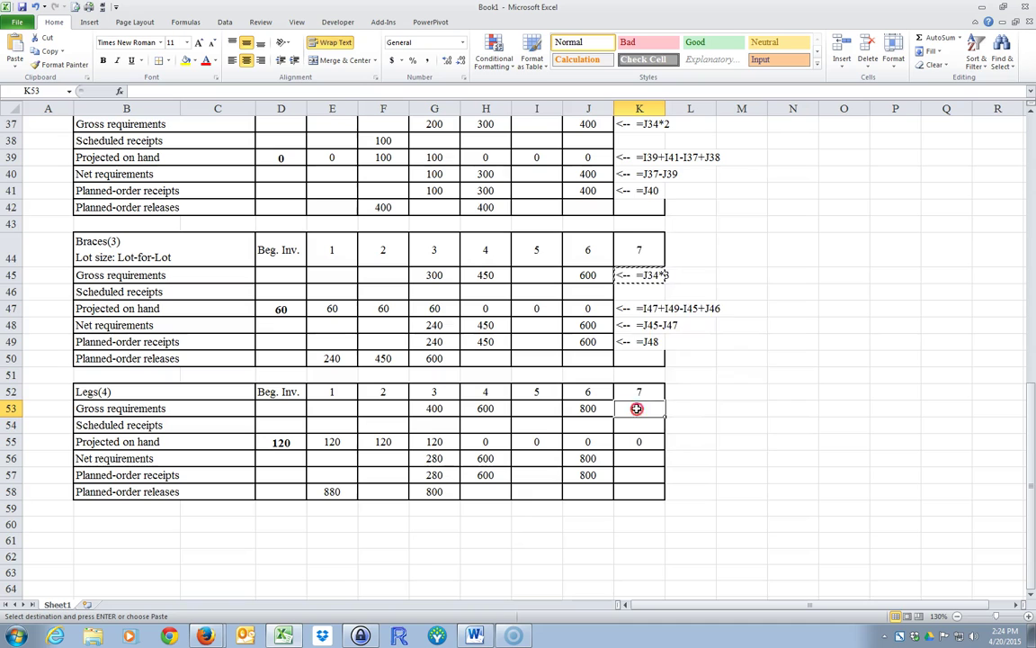
left_click(662, 239)
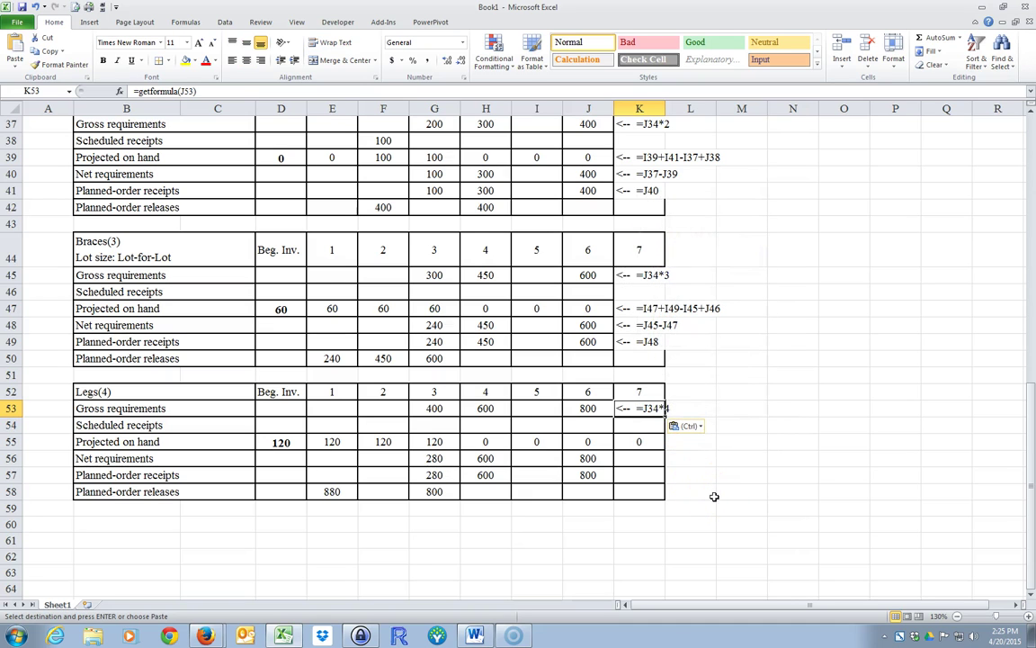
key("Escape")
Copy the Braces formula notes in K45:K49 to K53:K57 beside the Legs plan.
left_click_drag(637, 274, 639, 347)
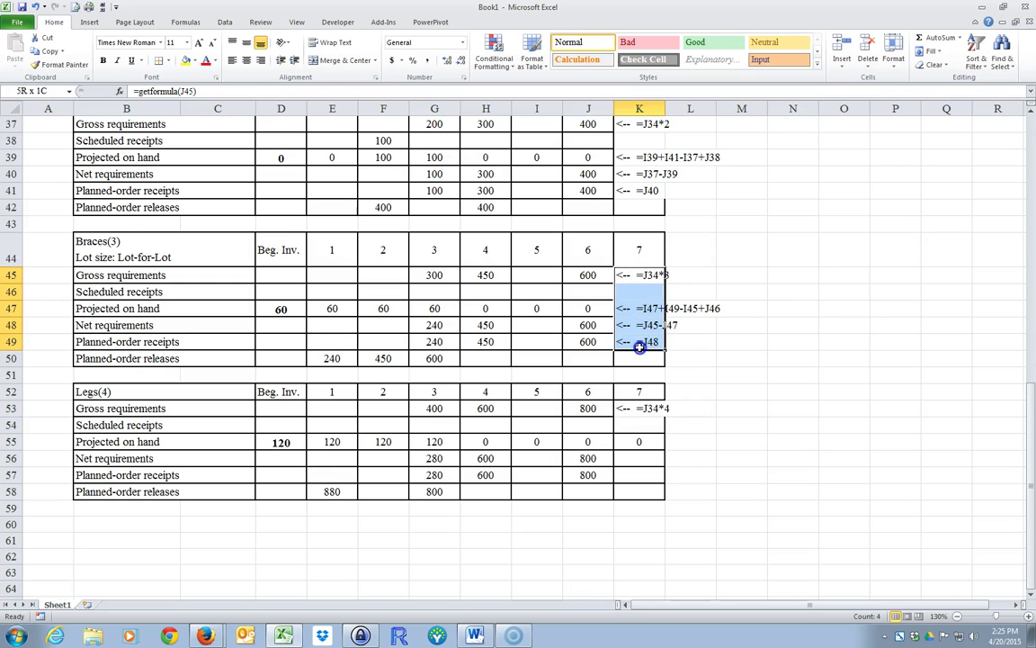
right_click(639, 339)
left_click(669, 359)
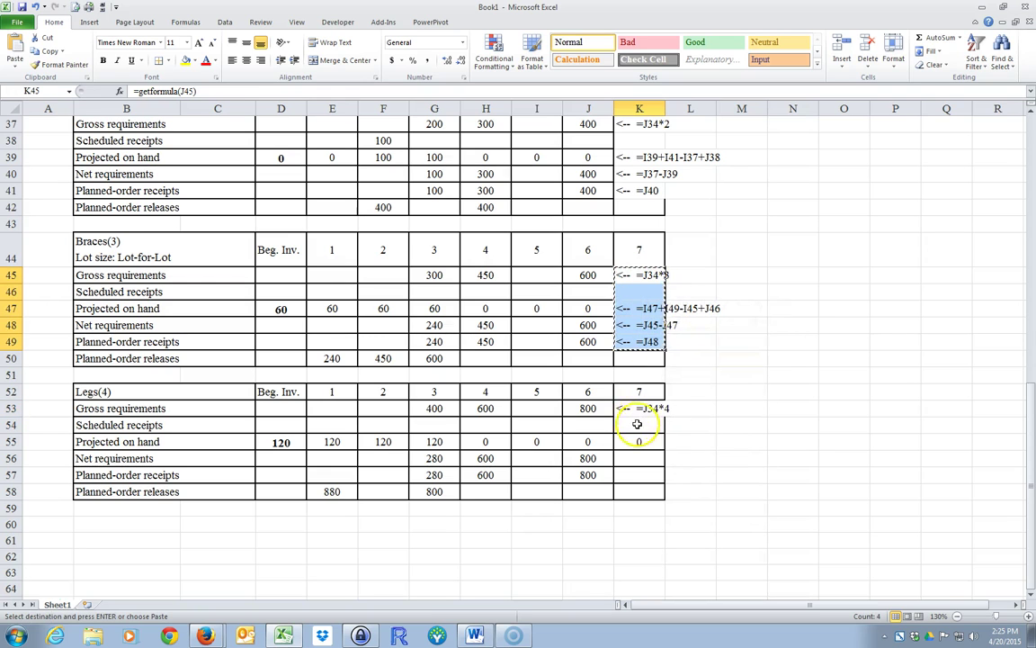
left_click(633, 409)
right_click(633, 409)
left_click(660, 241)
Fill the Legs day 6 projected-on-hand formula from J55 into K55 for day 7.
left_click(629, 424)
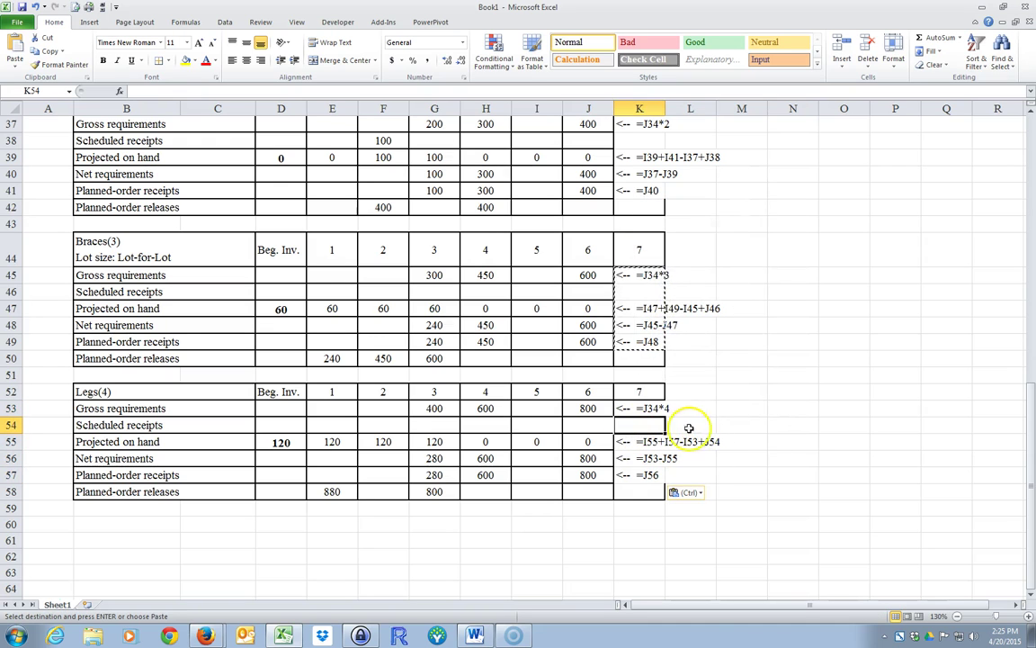
left_click(687, 425)
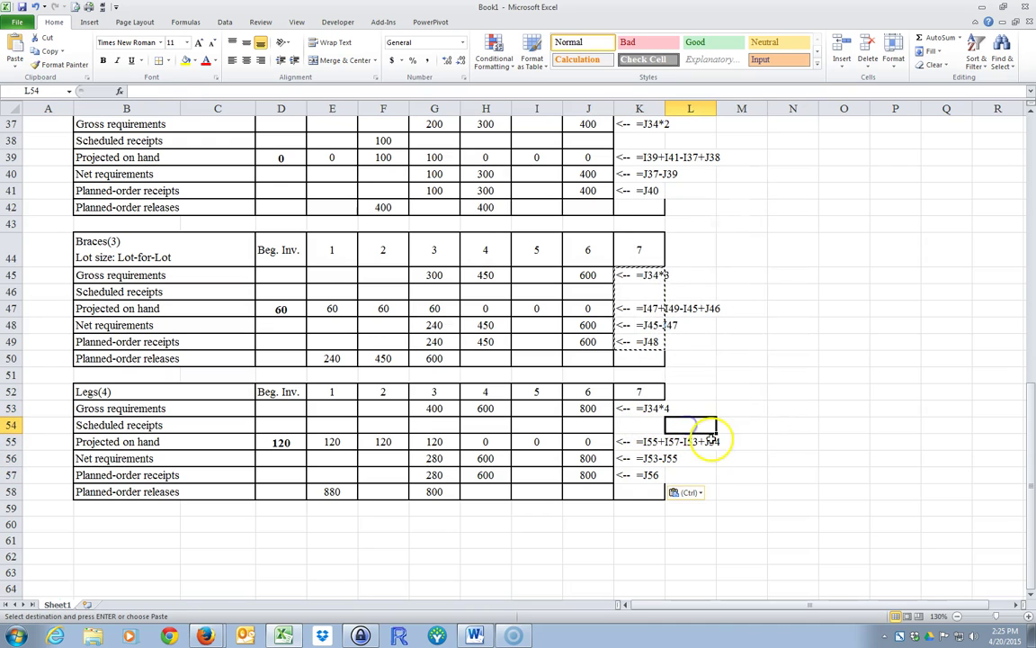
left_click(590, 441)
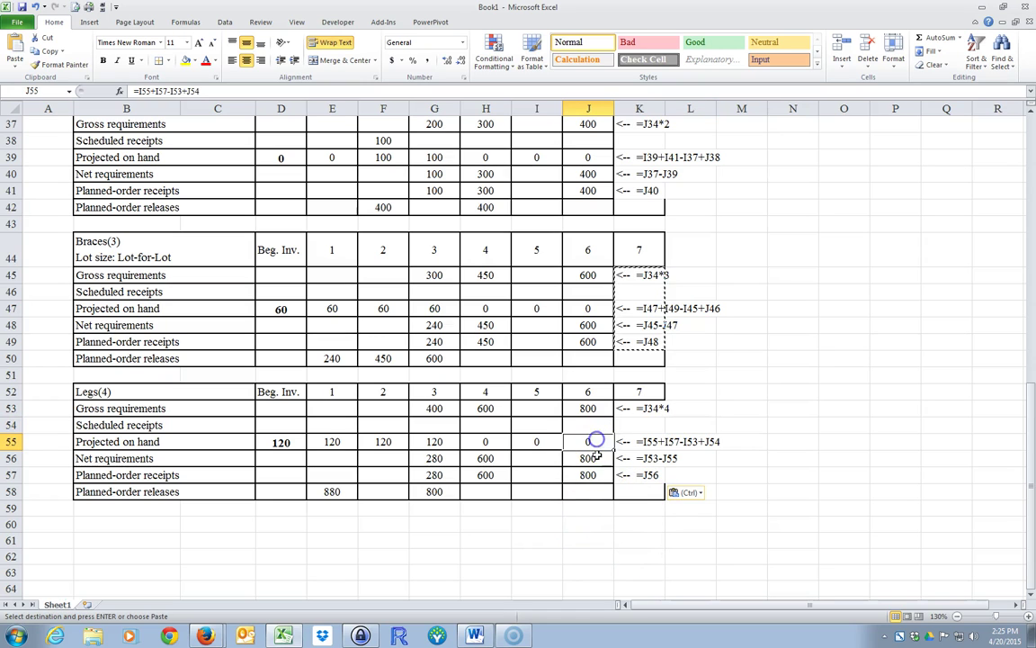
left_click_drag(643, 450, 642, 447)
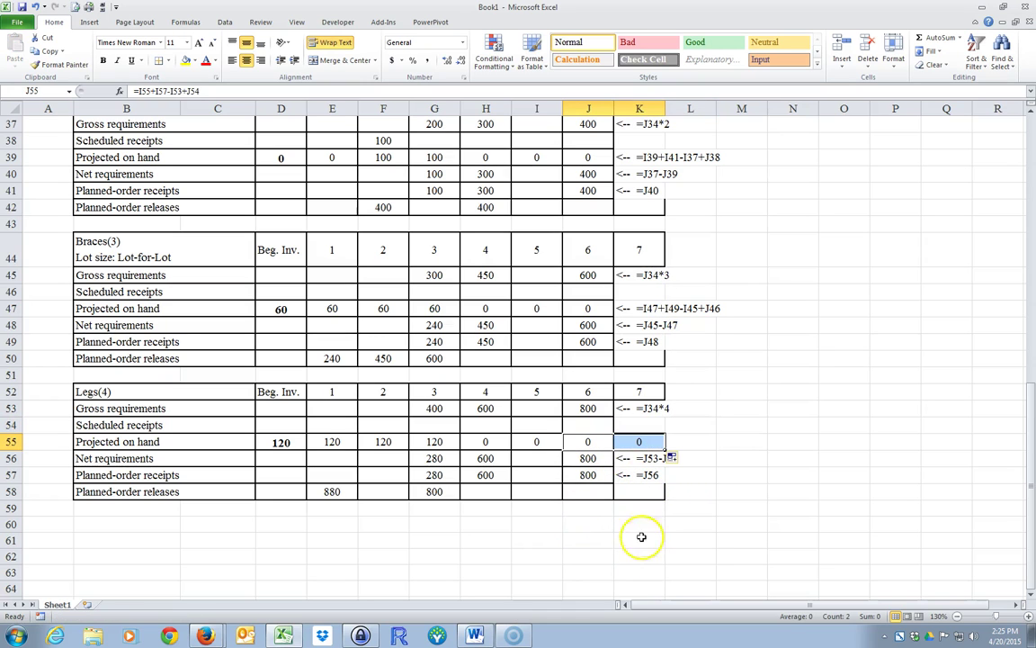
left_click(585, 323)
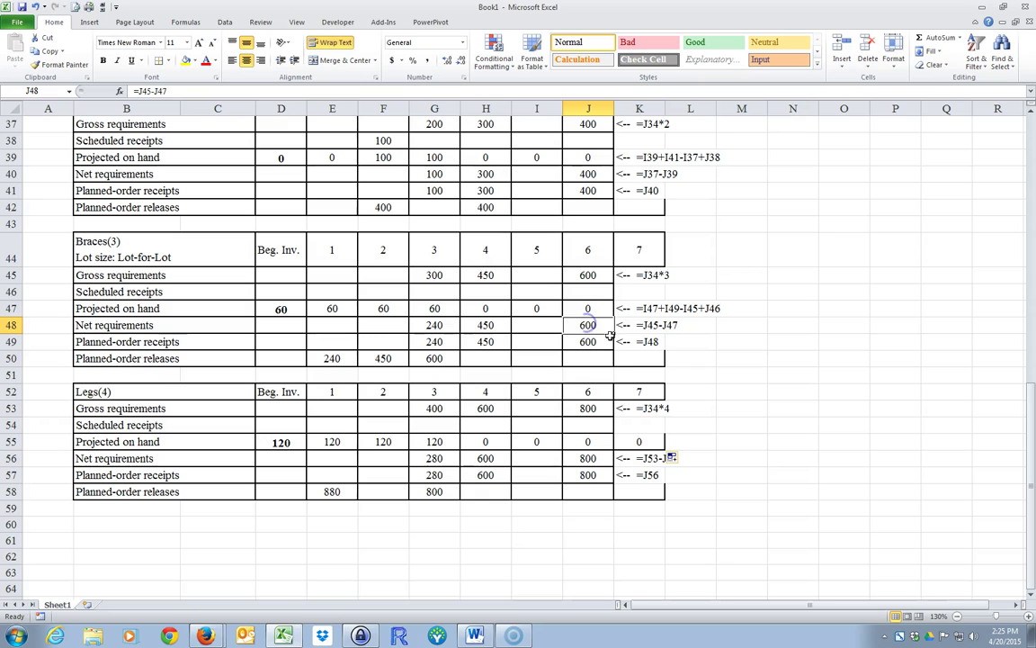
left_click_drag(614, 331, 649, 329)
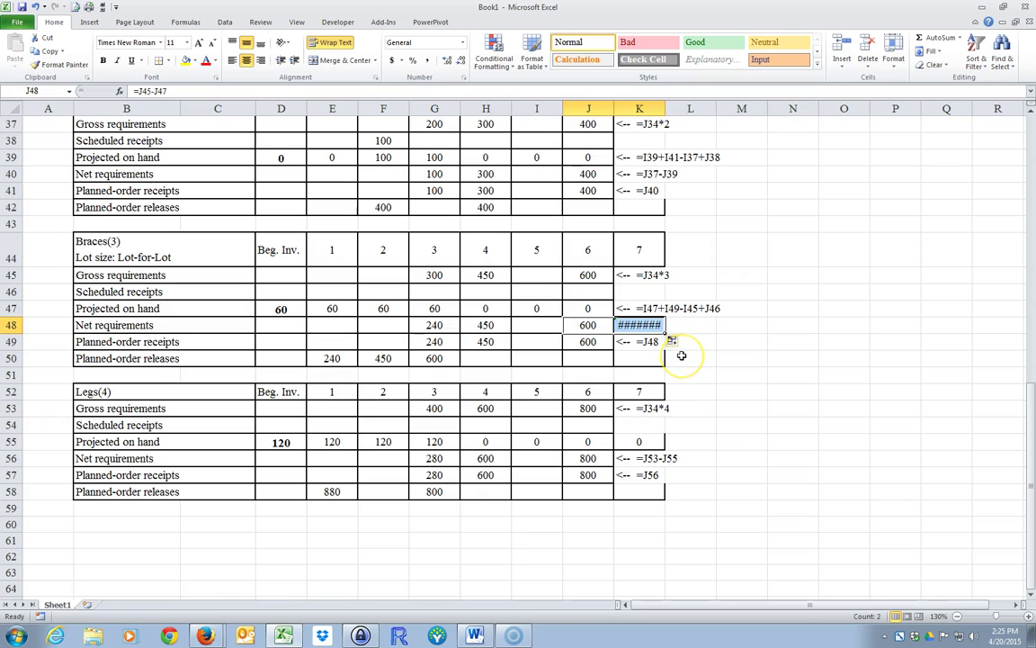
key("ctrl+z")
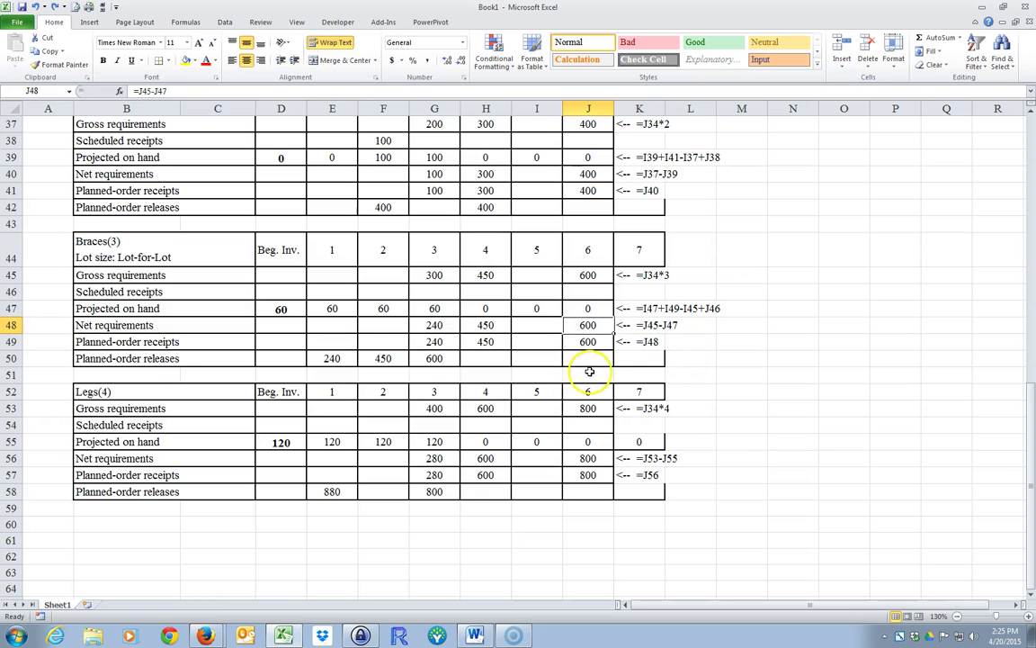
Fill the day 6 projected-on-hand formulas into day 7, J47 to K47 for Braces and J39 to K39 for Wood Sections.
left_click(599, 307)
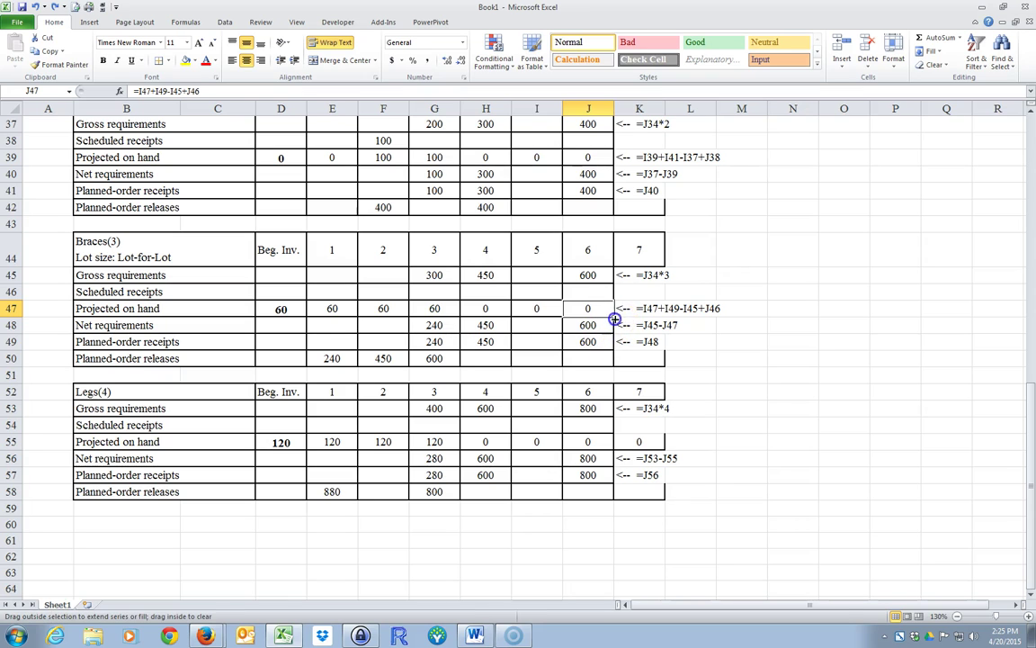
left_click_drag(614, 316, 644, 311)
left_click(589, 157)
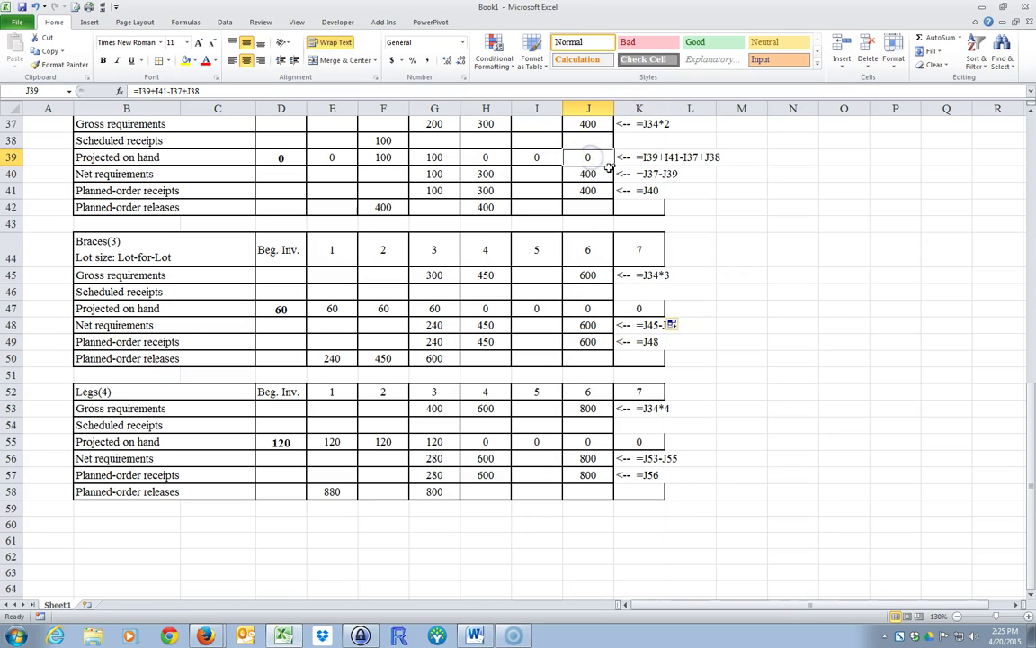
left_click_drag(615, 165, 644, 160)
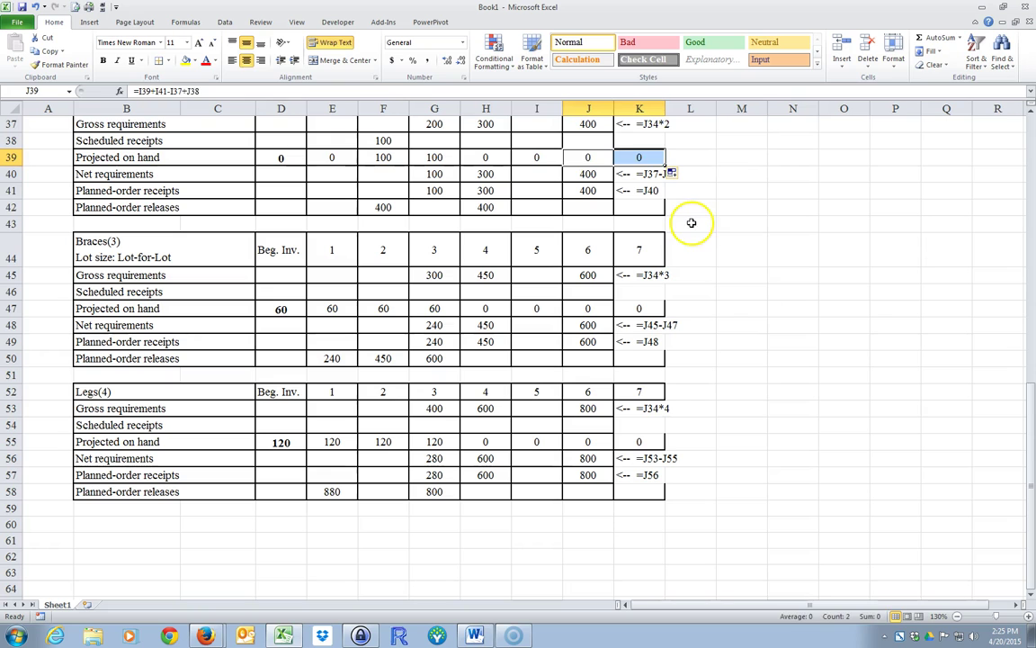
Copy the formula note from K40 to L39 and L47 to document the Wood Sections and Braces day 7 projected-on-hand formulas.
left_click(639, 173)
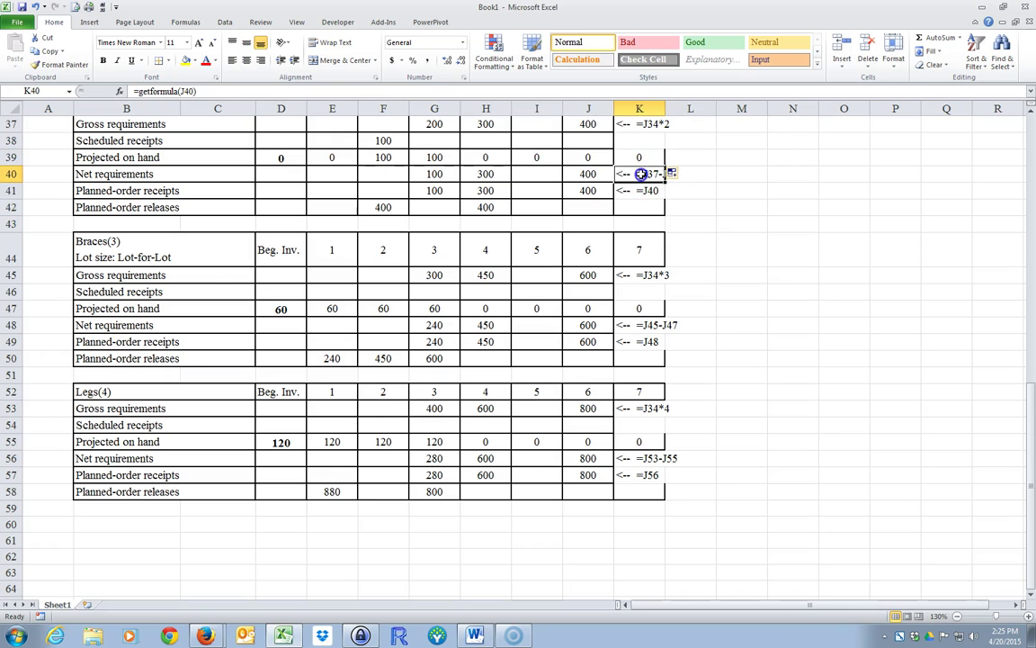
left_click(692, 293)
scroll(719, 382, "up", 3)
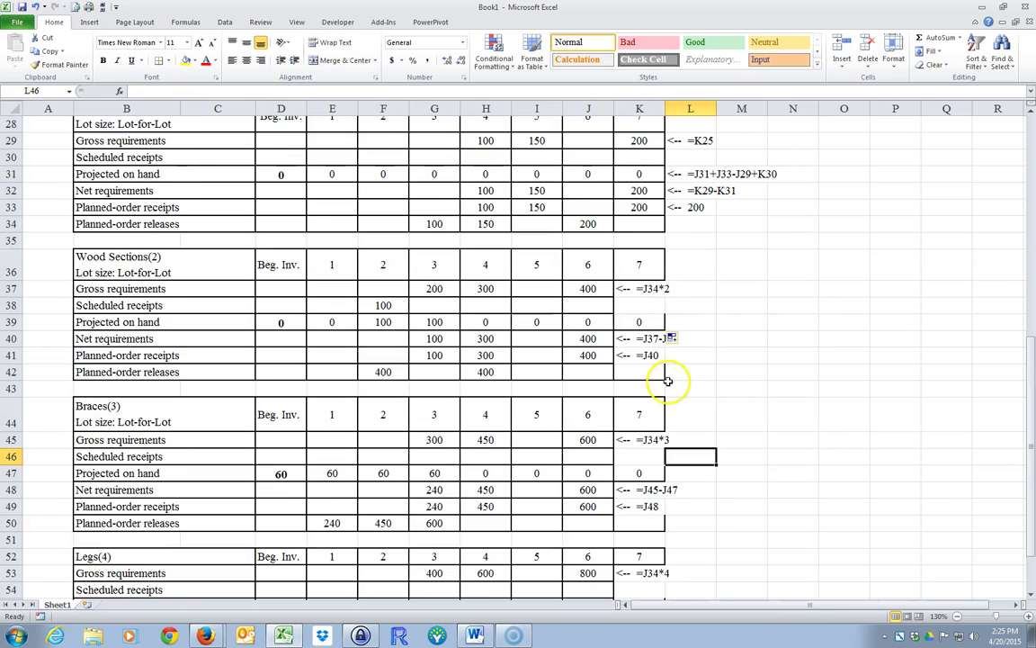
left_click(634, 340)
right_click(635, 341)
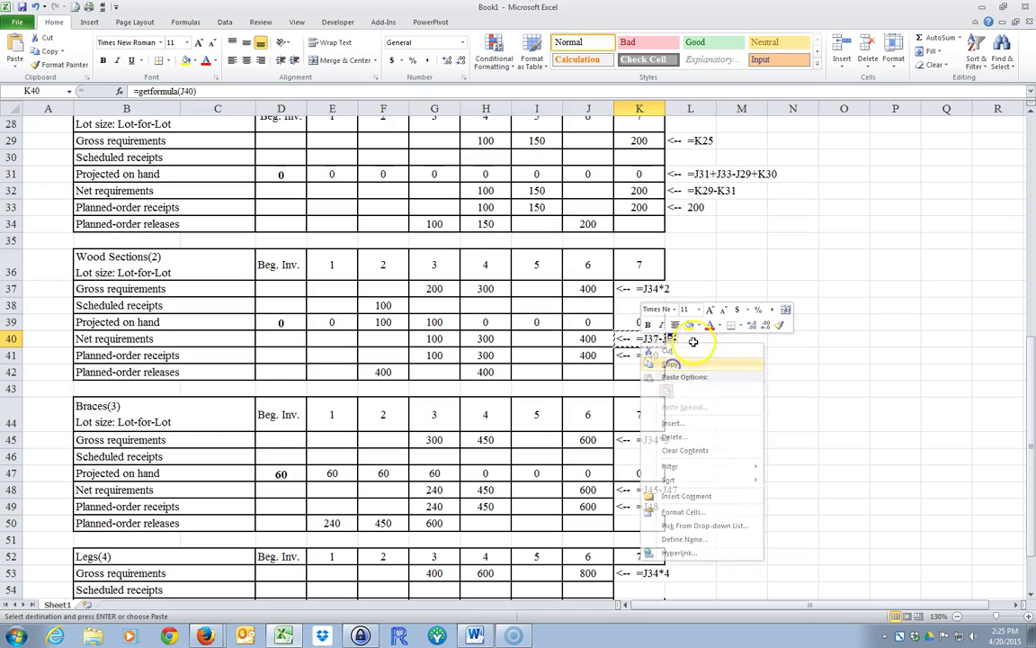
left_click(670, 364)
left_click(691, 323)
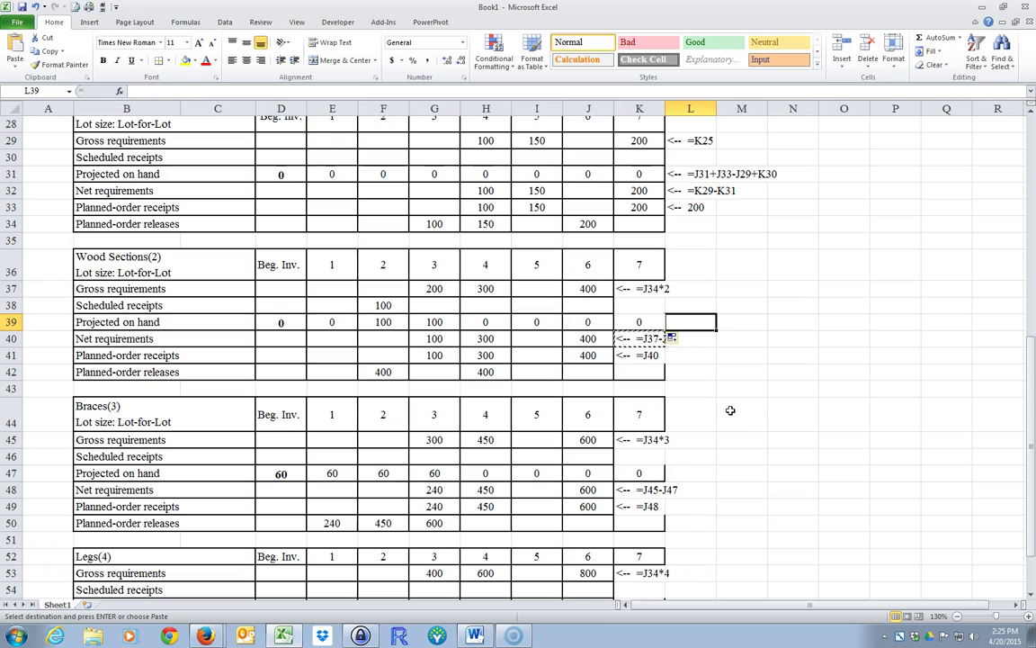
key("ctrl+v")
left_click(689, 473)
key("ctrl+v")
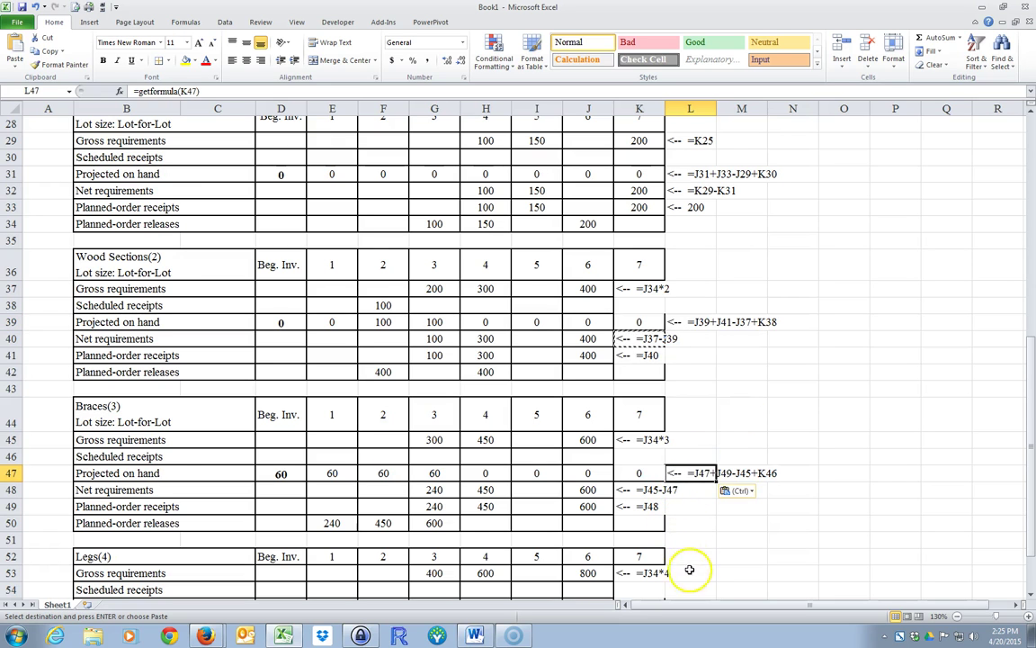
Copy the formula note from K40 to L55 to document the Legs day 7 projected-on-hand formula.
scroll(684, 549, "down", 1)
scroll(710, 553, "down", 1)
left_click(706, 506)
key("ctrl+v")
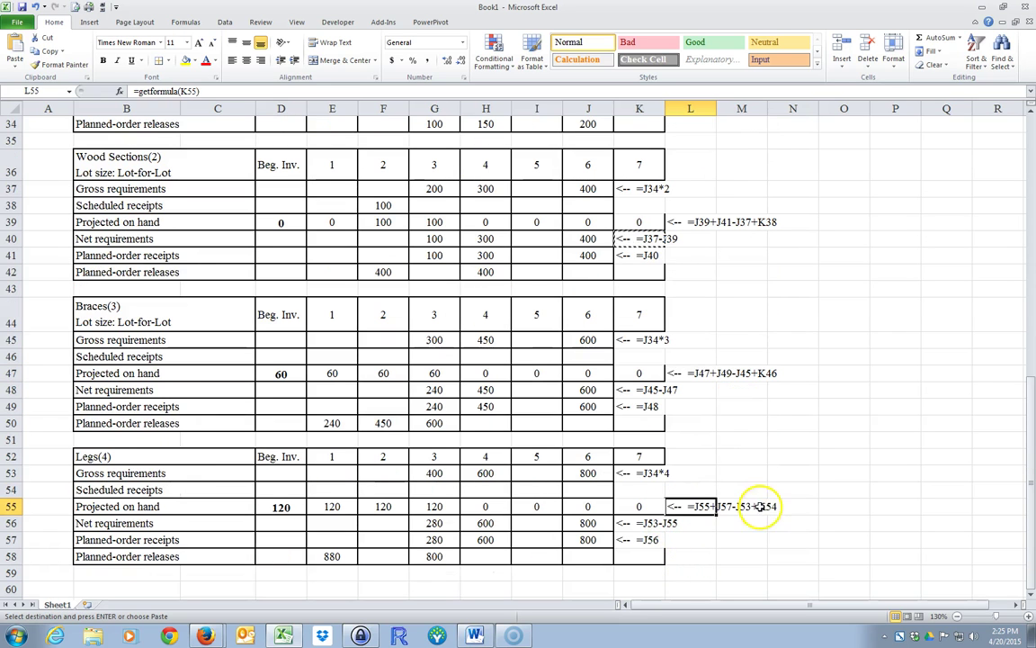
left_click(483, 589)
Examine the formulas in the planned-order release cells of the Legs, Braces and Wood Sections plans.
scroll(483, 558, "down", 2)
scroll(432, 558, "up", 1)
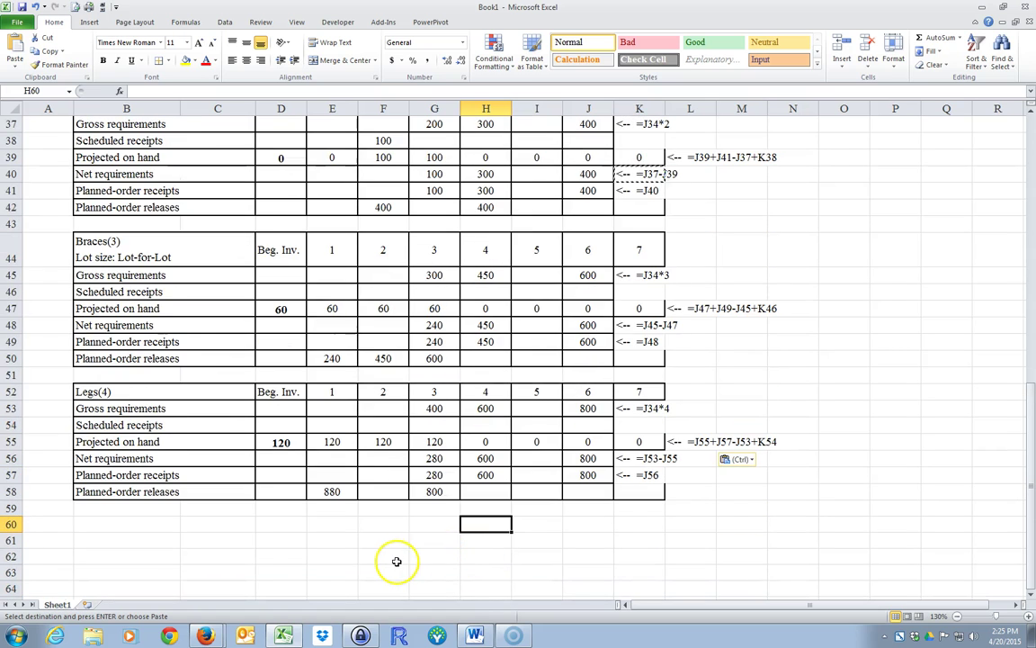
left_click(331, 491)
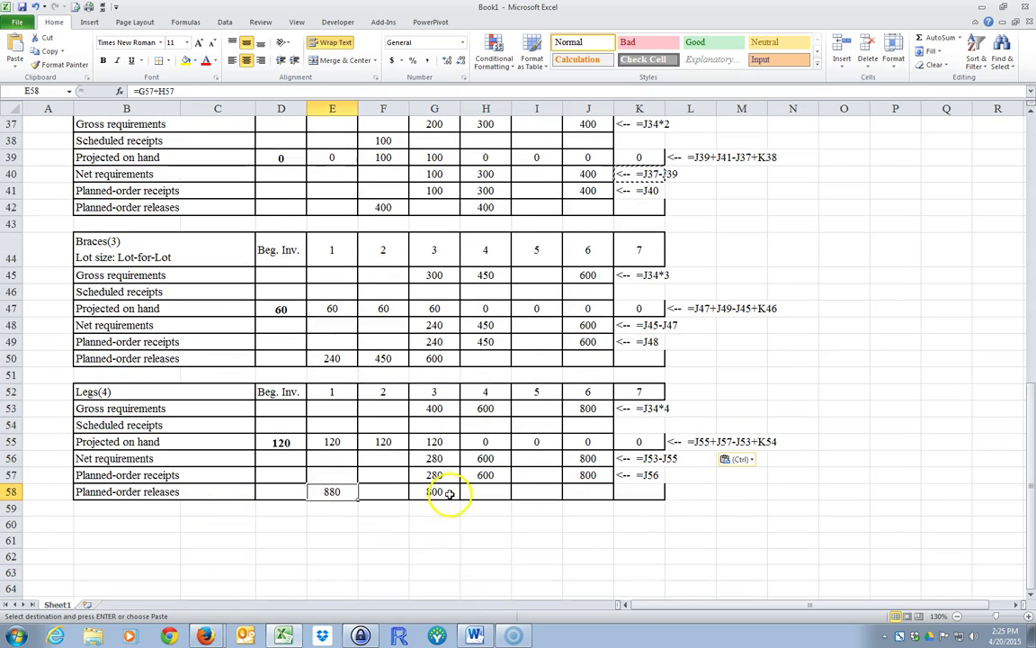
left_click(383, 358)
left_click(431, 358)
left_click(384, 207)
left_click(484, 206)
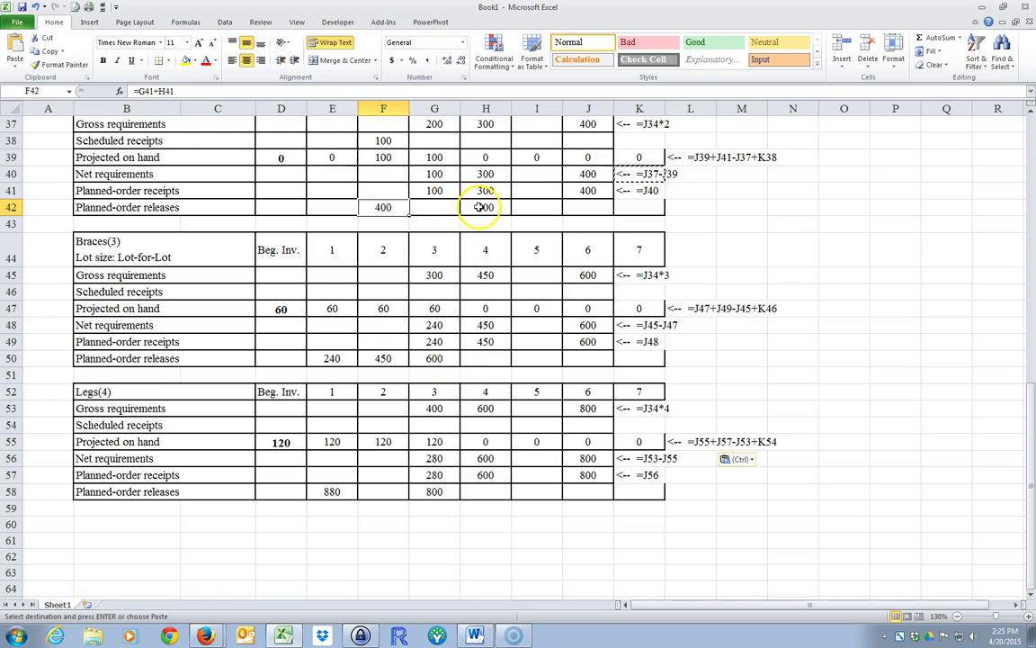
scroll(370, 224, "up", 4)
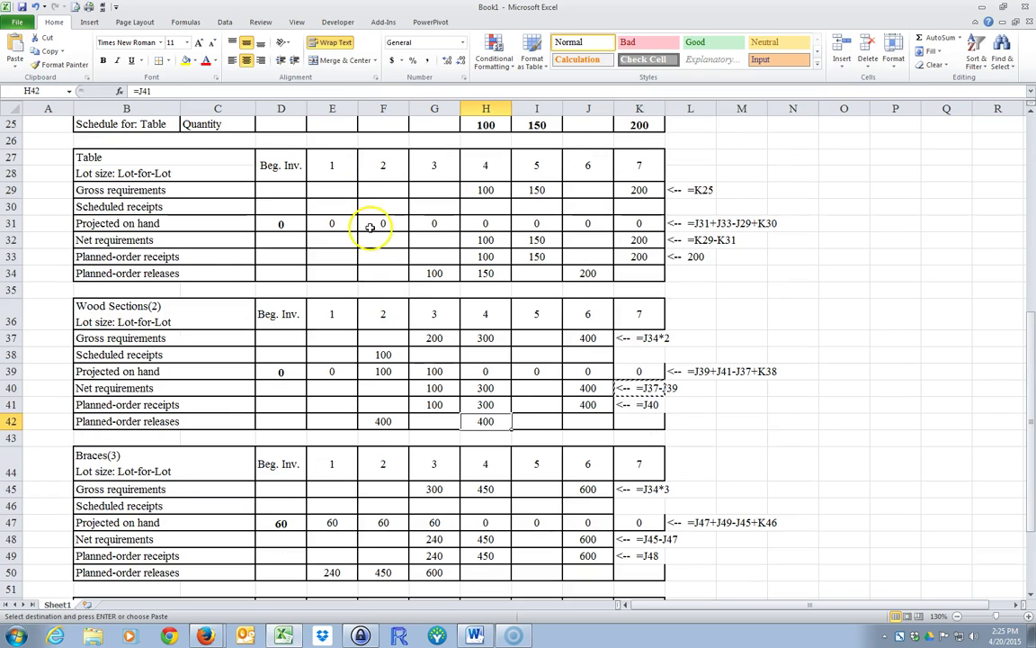
Highlight the planned-order releases in yellow for Table (G34, H34, J34), Wood Sections (F42, H42) and Braces (E50:G50).
left_click(434, 272)
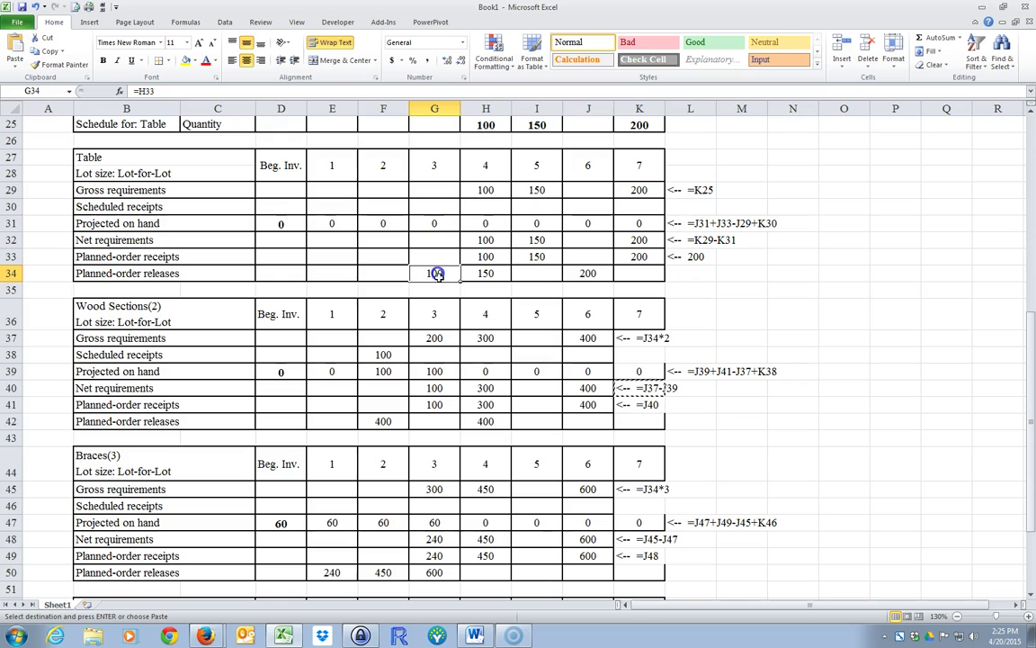
left_click(493, 273, "ctrl")
left_click(588, 272, "ctrl")
left_click(384, 421, "ctrl")
left_click(481, 421, "ctrl")
left_click_drag(332, 572, 432, 572)
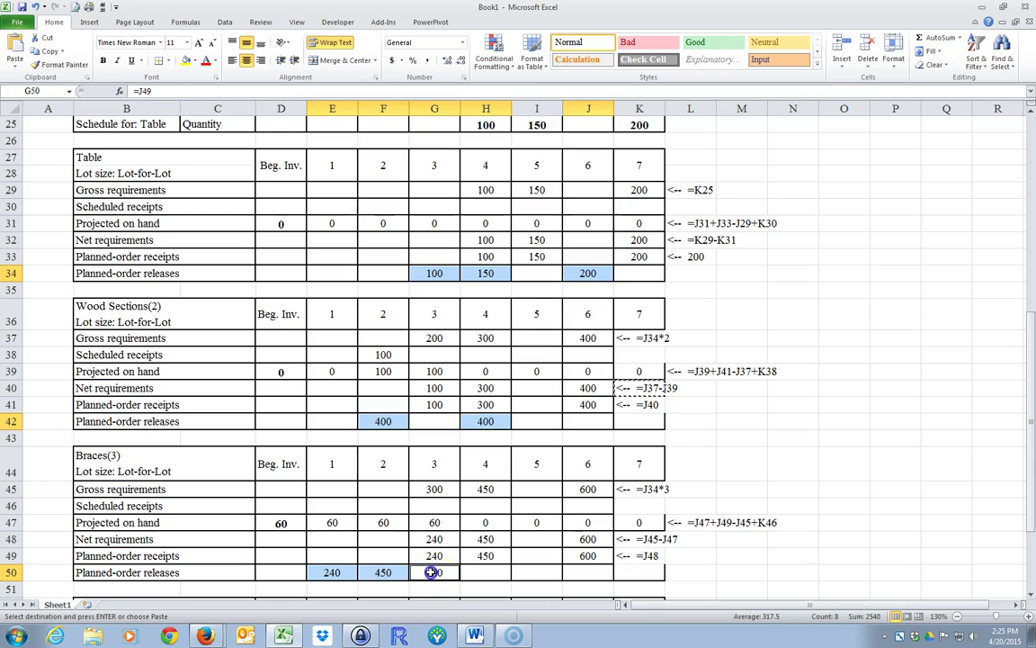
left_click(186, 60)
Highlight the Legs planned-order releases in E58 and G58 in yellow.
scroll(301, 267, "down", 5)
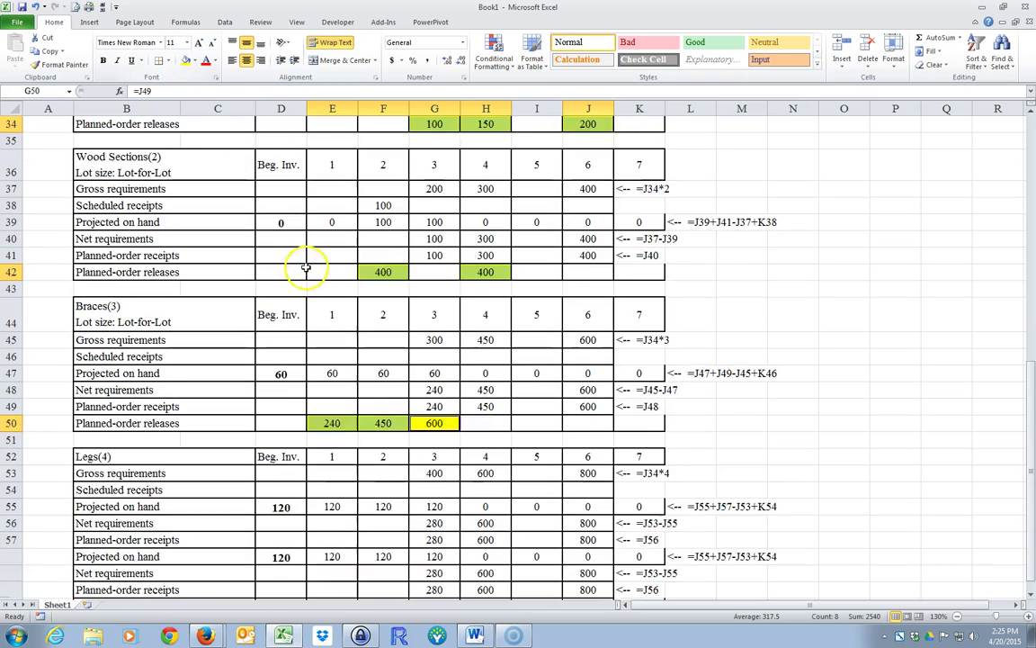
left_click(329, 441)
left_click(433, 442, "ctrl")
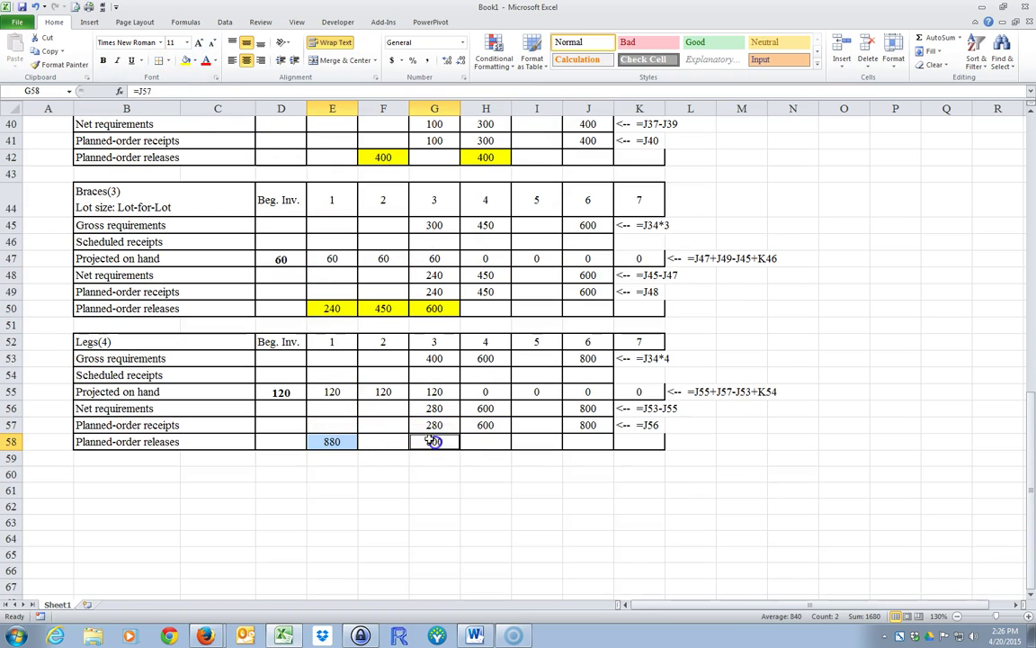
left_click(185, 60)
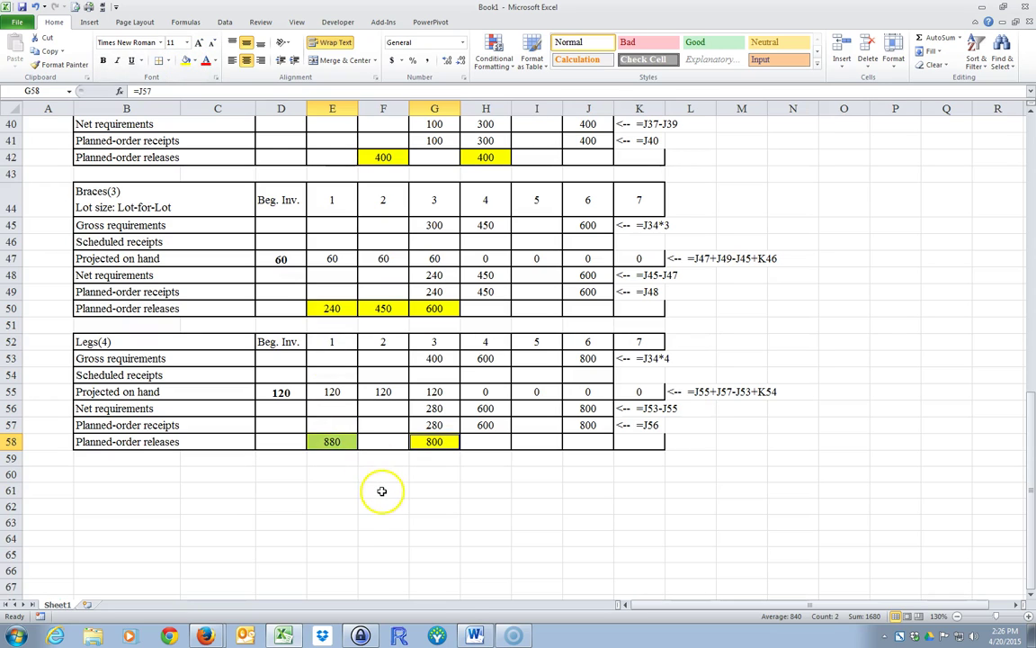
left_click(344, 443)
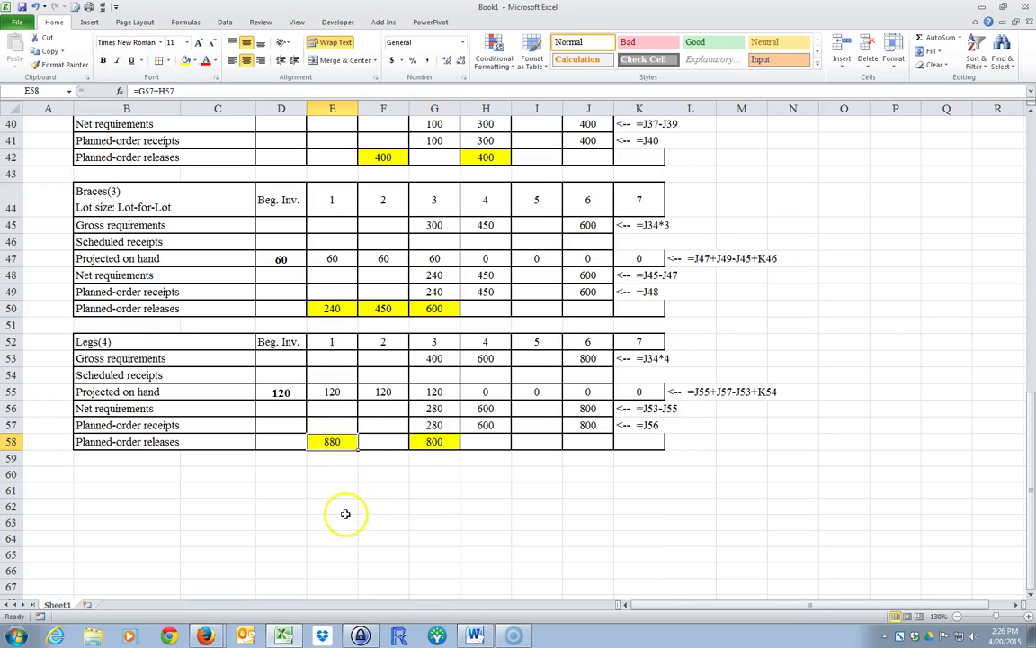
Review the highlighted Legs planned-order releases against their day headings, days 1 and 3.
left_click(89, 343)
left_click(331, 443)
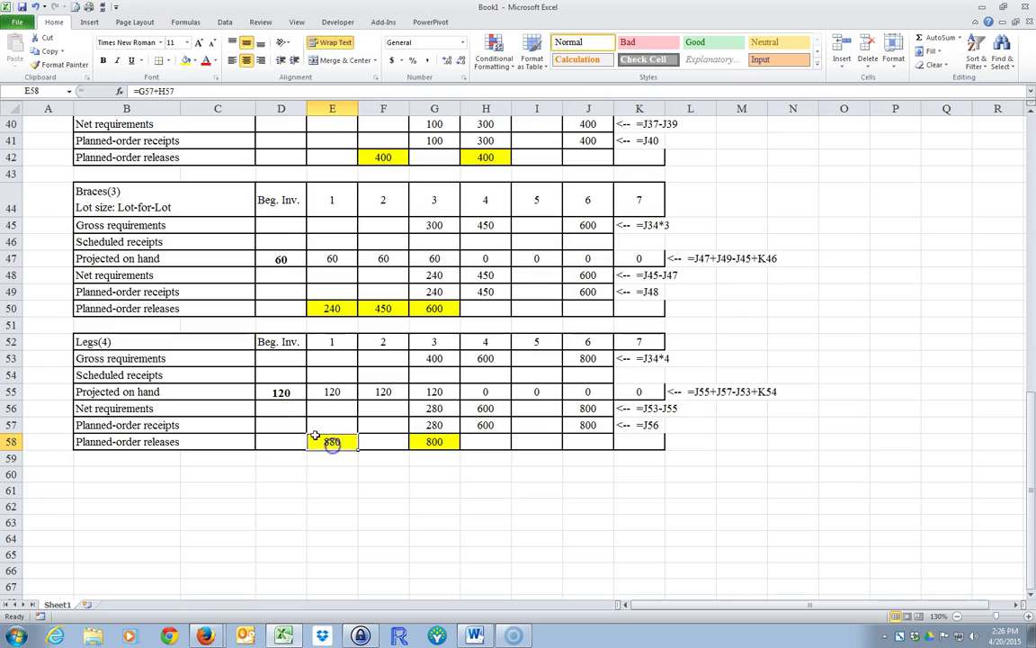
left_click(97, 341)
left_click(338, 341)
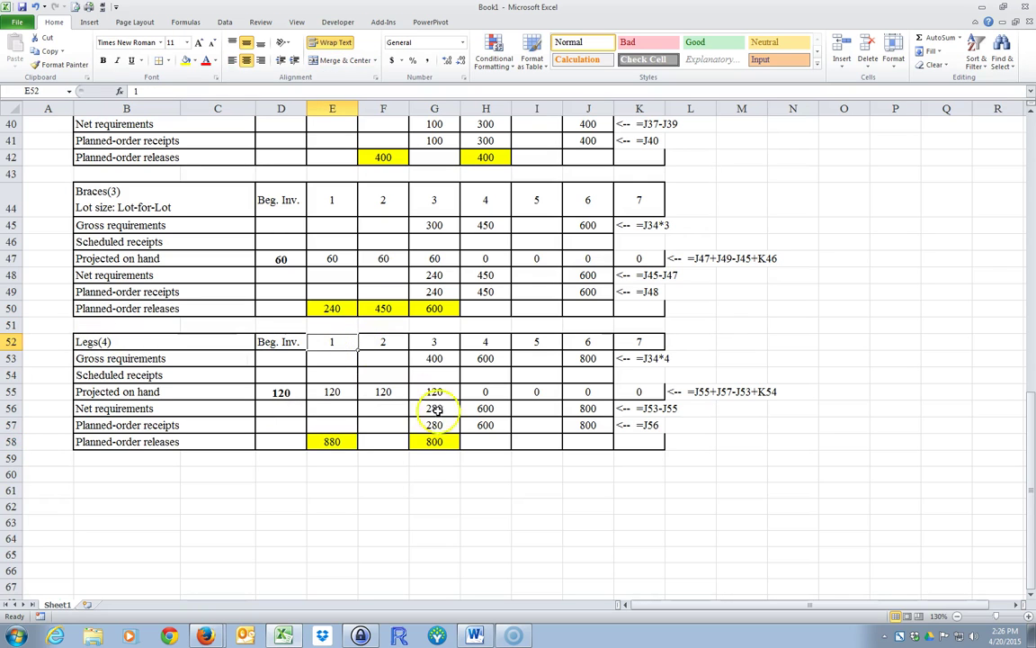
left_click(433, 442)
left_click(100, 343)
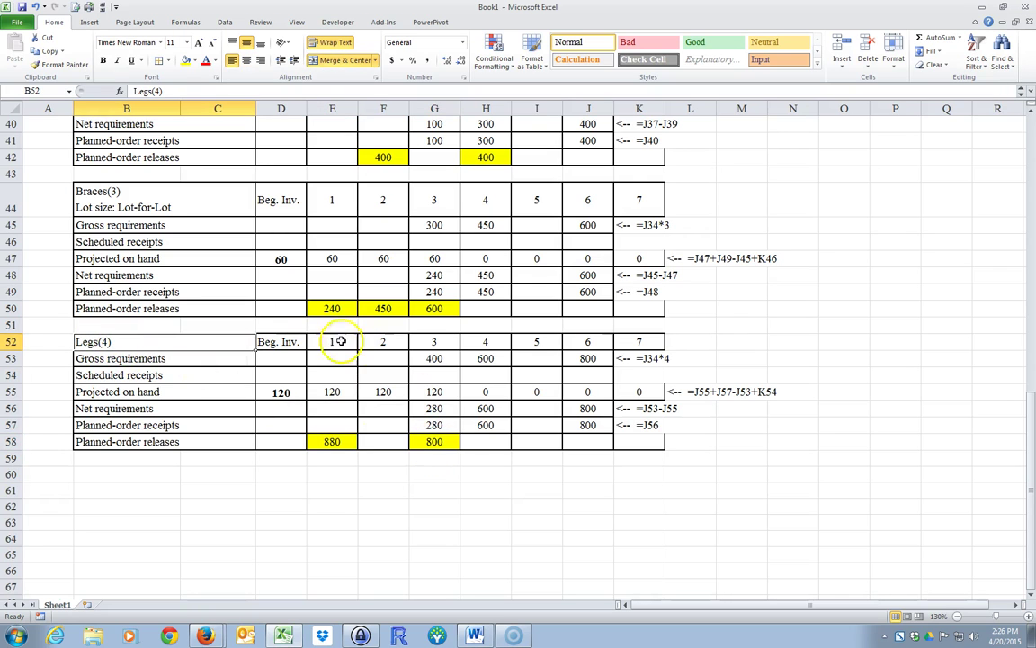
left_click(425, 345)
Review the master schedule quantities for the table against the highlighted planned-order releases of all components.
scroll(425, 345, "up", 10)
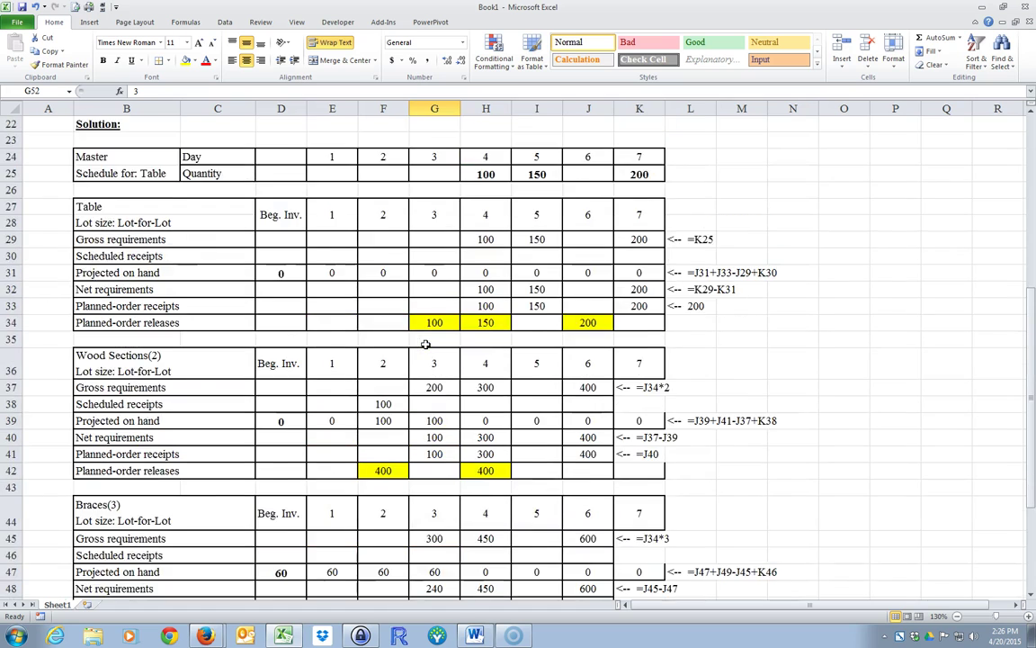
left_click(486, 366)
left_click(536, 366)
left_click(485, 366)
scroll(390, 450, "down", 4)
scroll(390, 449, "down", 5)
scroll(386, 389, "up", 7)
scroll(360, 432, "down", 6)
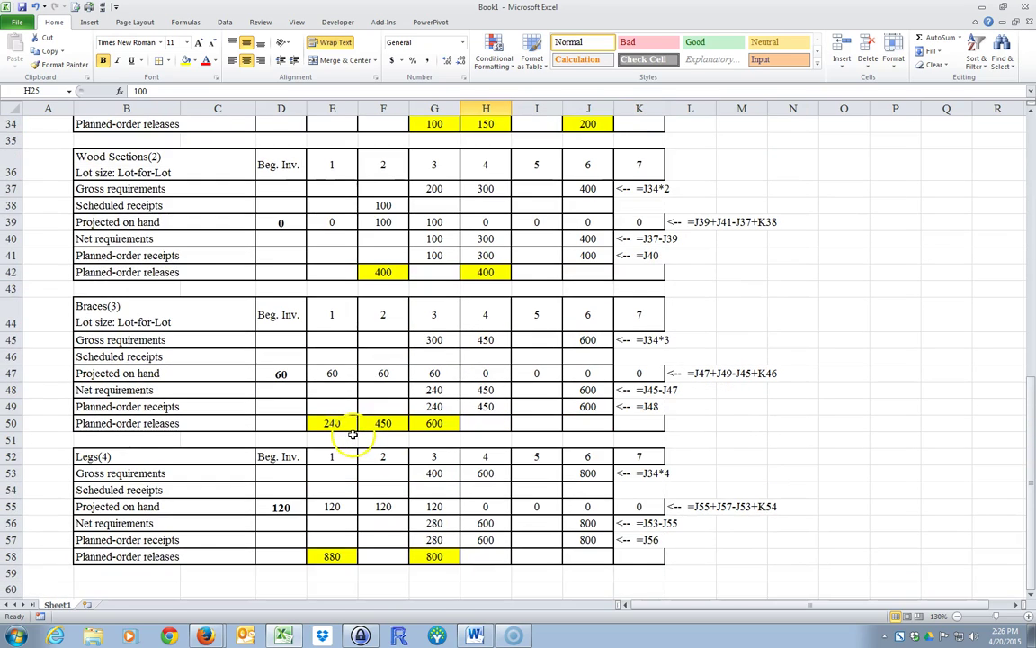